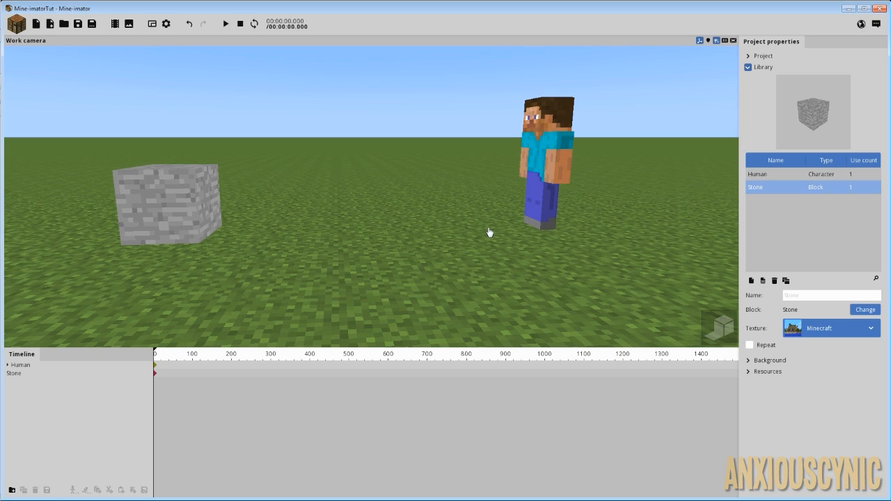
- Add a keyframe for the human at frame 100 and move it to about 76.6 on Y, beside the stone block
drag(487, 226, 491, 252)
right_drag(491, 252, 483, 228)
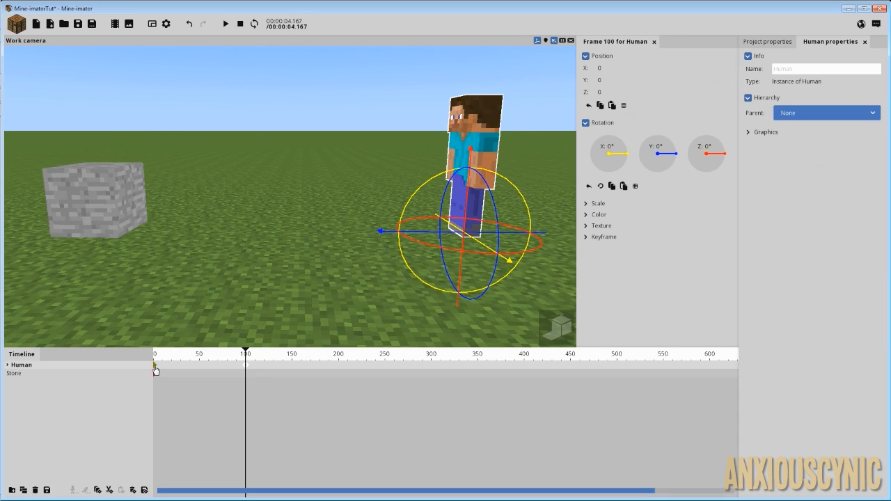
click(155, 369)
click(245, 365)
drag(429, 233, 144, 234)
drag(291, 234, 369, 242)
drag(302, 216, 245, 216)
scroll(303, 196, up, 3)
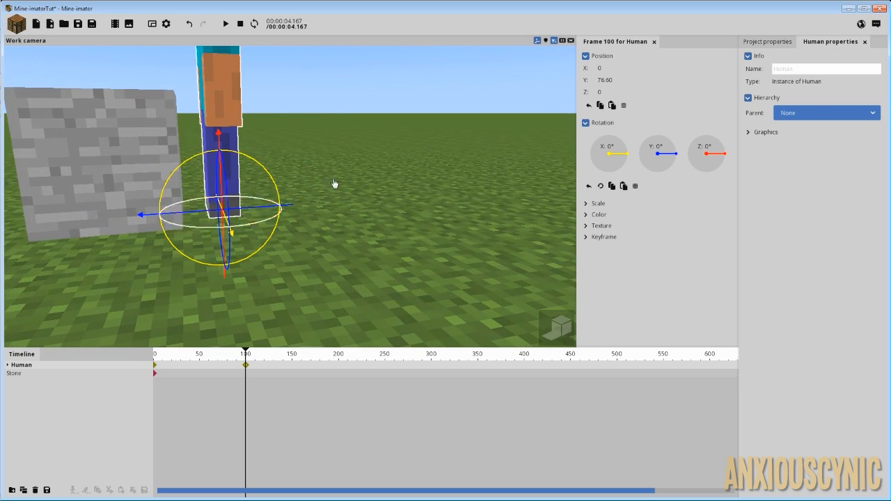
drag(334, 183, 378, 175)
scroll(360, 160, down, 3)
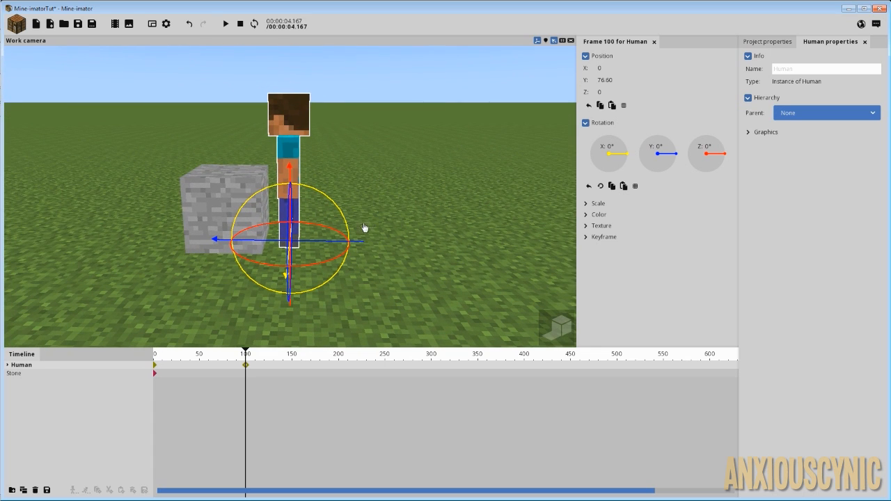
- Generate a walk cycle for the human between its keyframes at frames 0 and 100 and play it back
click(157, 367)
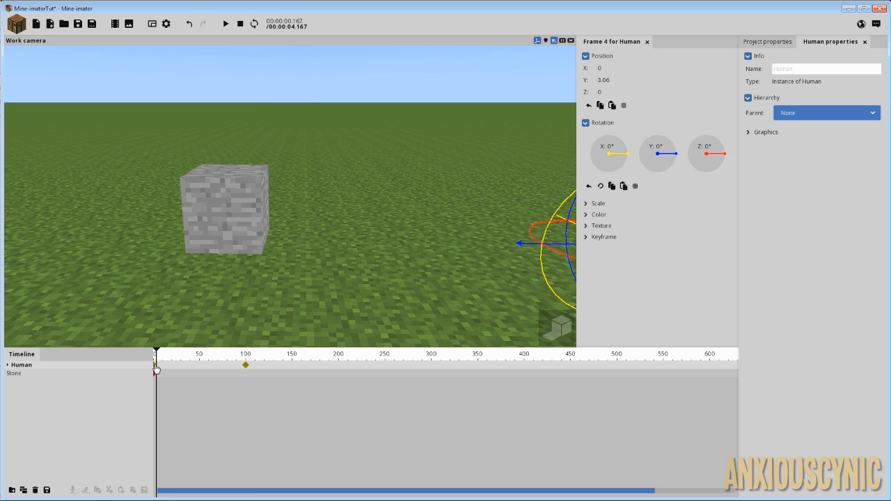
click(155, 368)
click(154, 365)
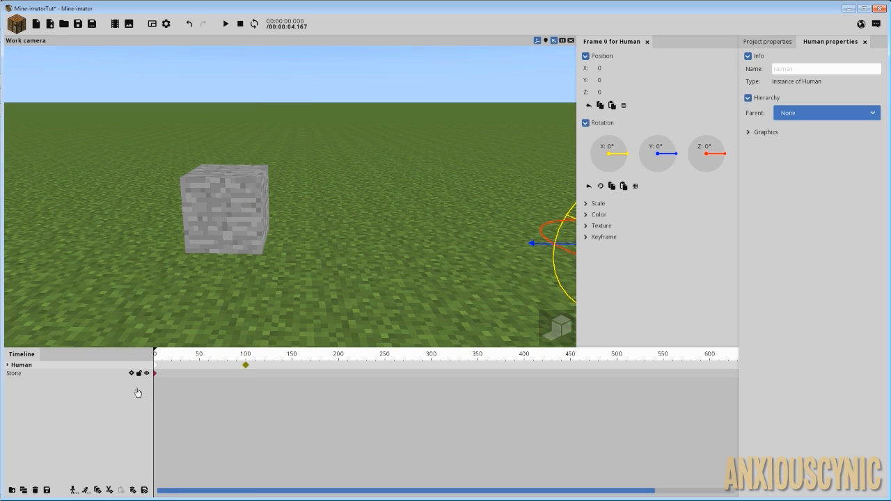
click(74, 490)
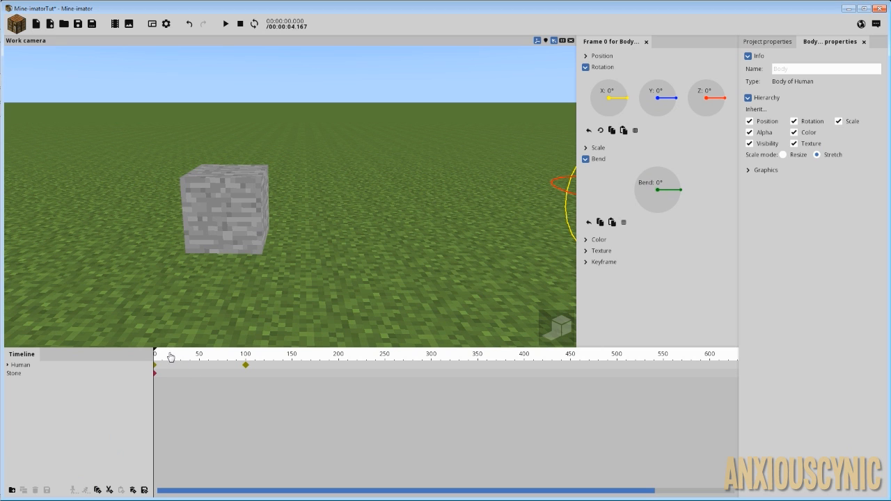
key(space)
drag(188, 363, 142, 374)
drag(265, 273, 301, 239)
scroll(266, 247, down, 2)
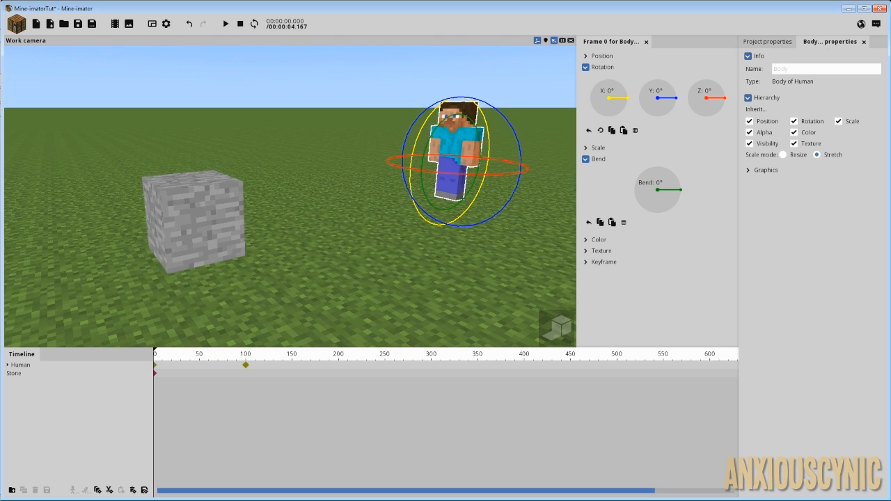
key(space)
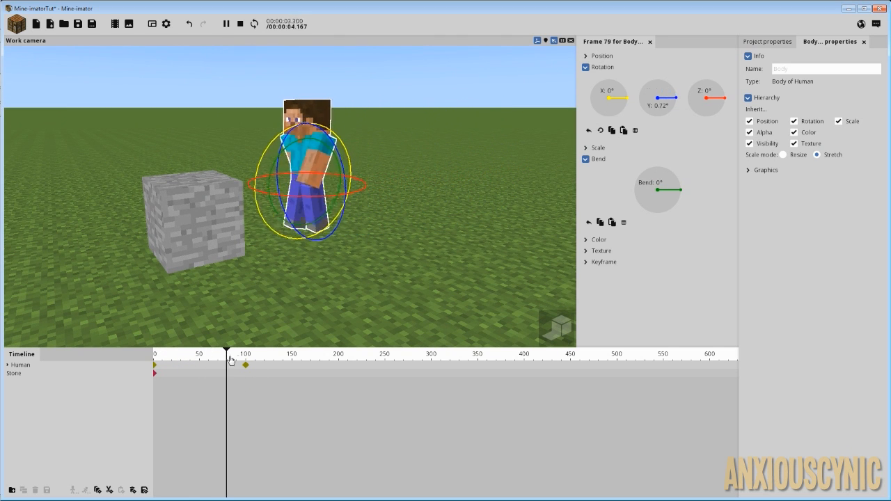
- Undo the walk cycle and regenerate it with the human's end keyframe at frame 50, playing back the result
key(ctrl+z)
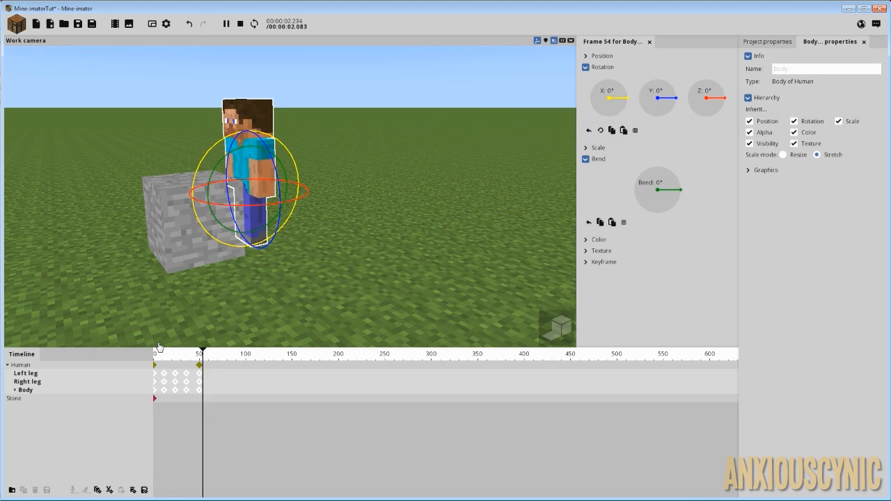
click(157, 351)
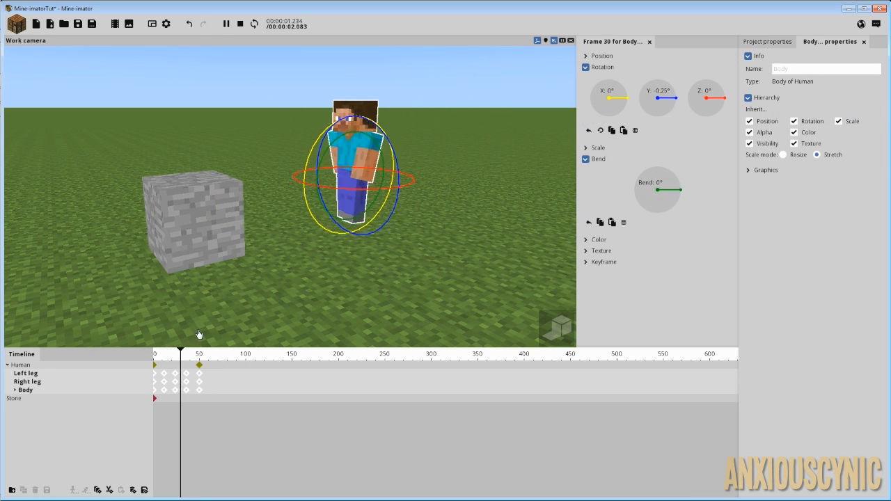
drag(328, 274, 287, 291)
- Expand the human's body parts in the timeline and add a Body keyframe at frame 76
click(201, 366)
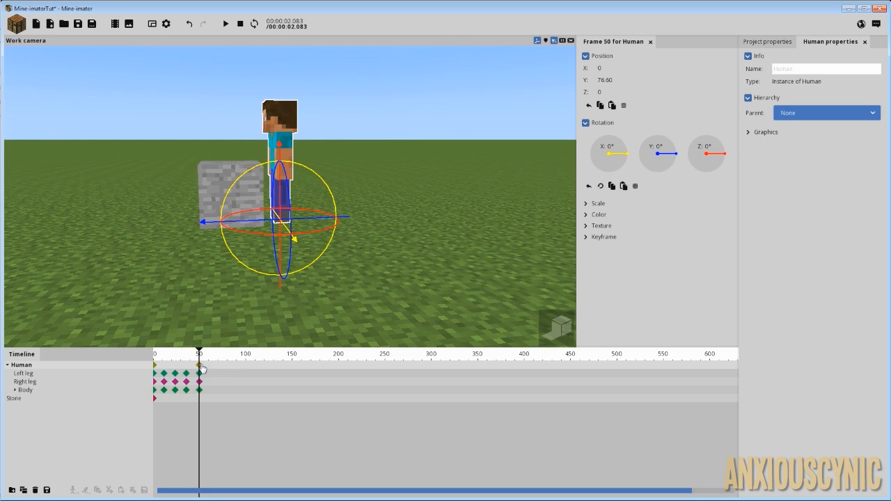
click(15, 391)
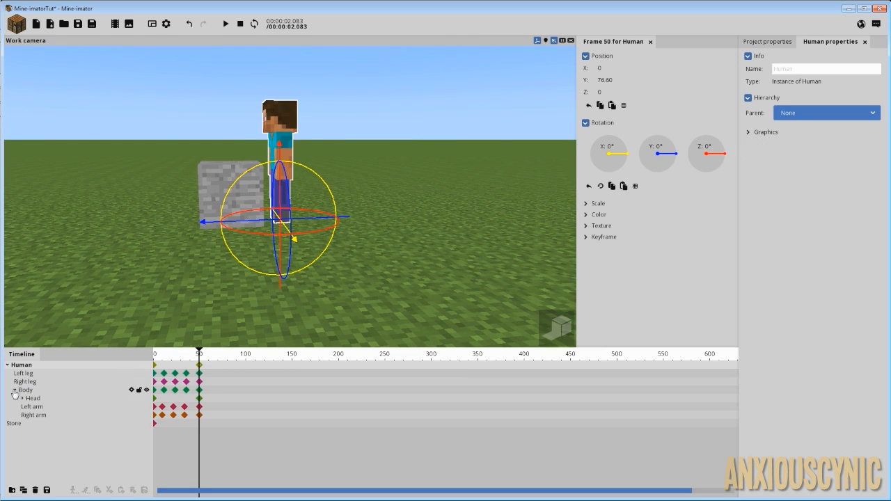
drag(340, 267, 403, 239)
scroll(370, 273, up, 4)
scroll(399, 210, down, 3)
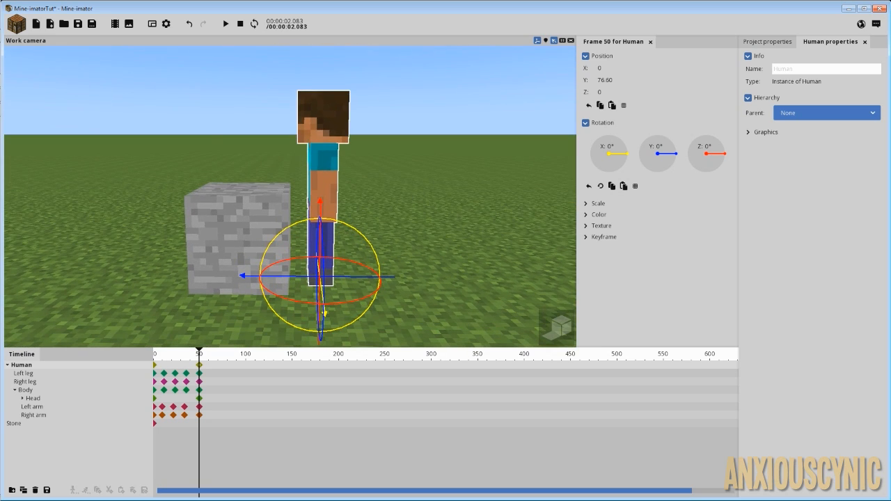
click(224, 390)
scroll(223, 412, up, 1)
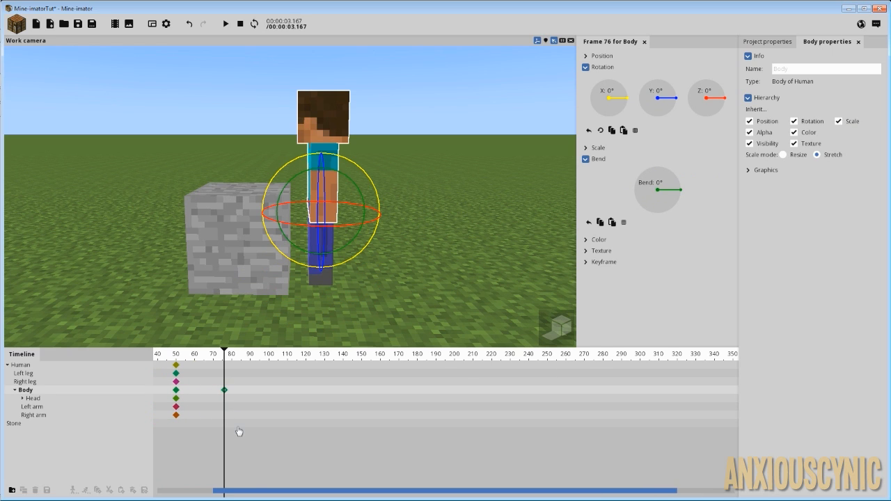
- Move the new Body keyframe to frame 55
drag(249, 492, 203, 493)
click(236, 367)
scroll(240, 369, up, 1)
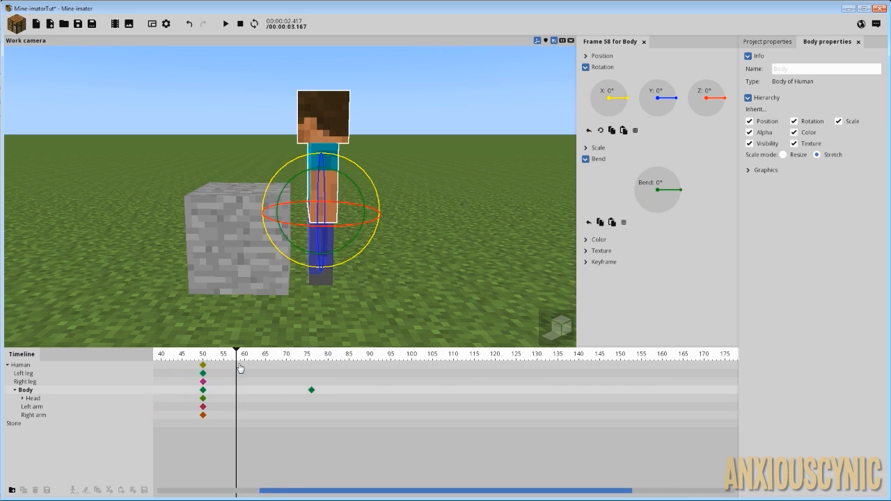
drag(307, 495, 271, 495)
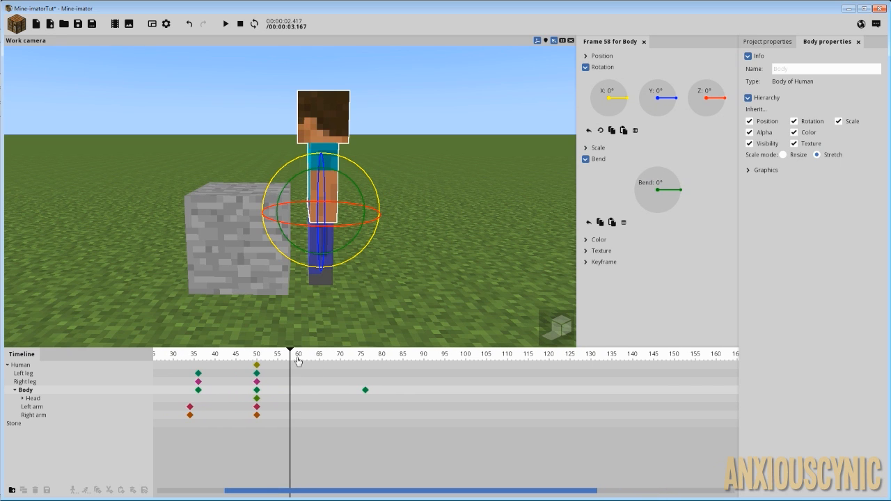
drag(307, 363, 268, 363)
scroll(268, 363, up, 3)
scroll(281, 360, down, 3)
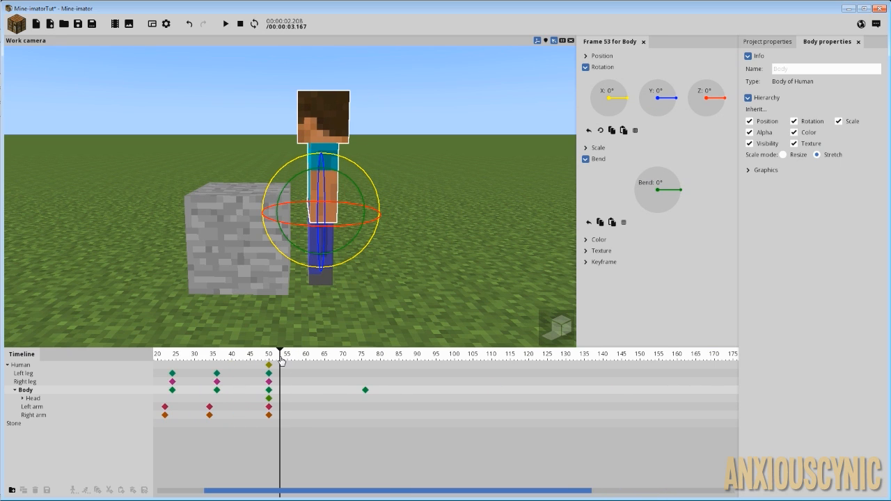
scroll(280, 361, up, 2)
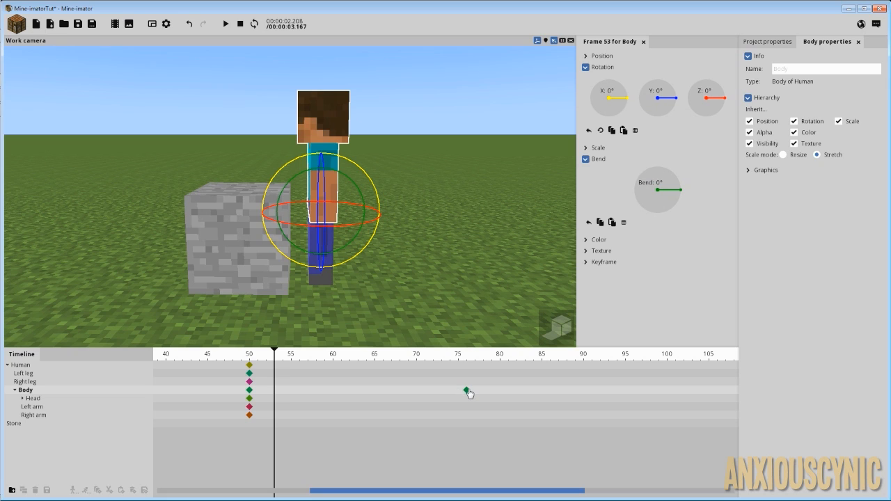
drag(470, 394, 291, 392)
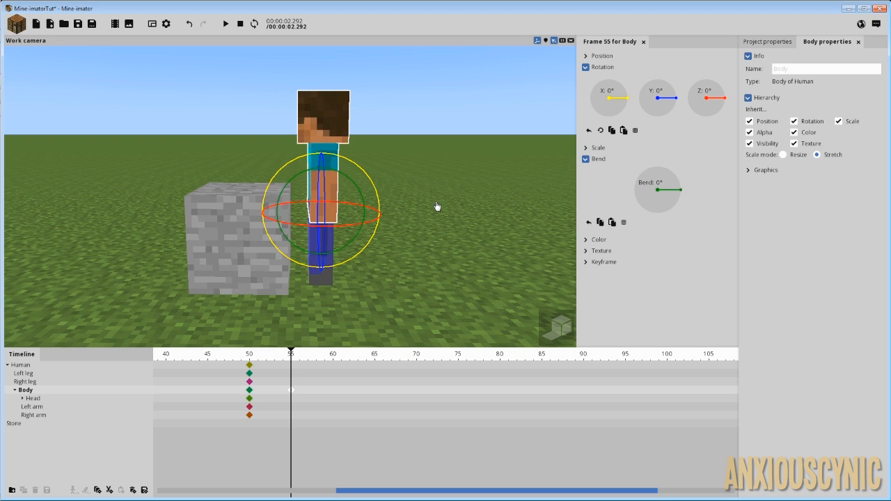
- Bend the human's body forward over the stone block at frame 55
drag(437, 206, 297, 395)
scroll(299, 385, up, 4)
scroll(324, 381, down, 3)
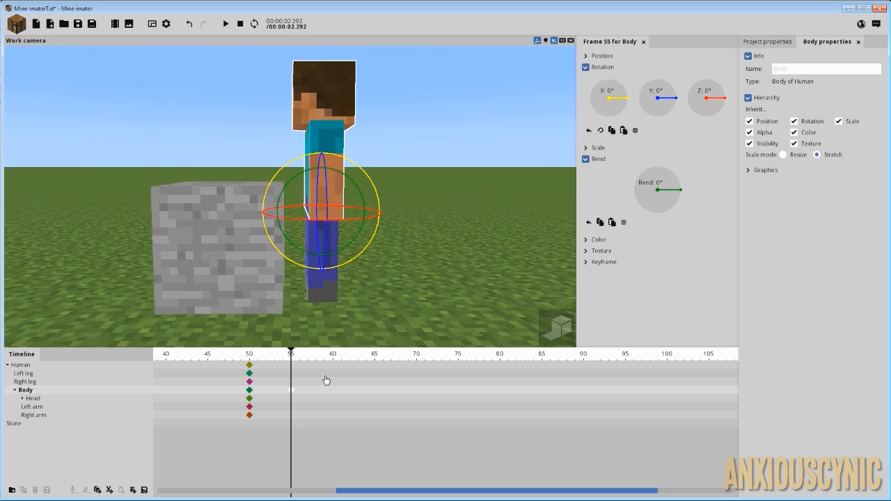
right_drag(447, 238, 447, 239)
scroll(448, 234, up, 1)
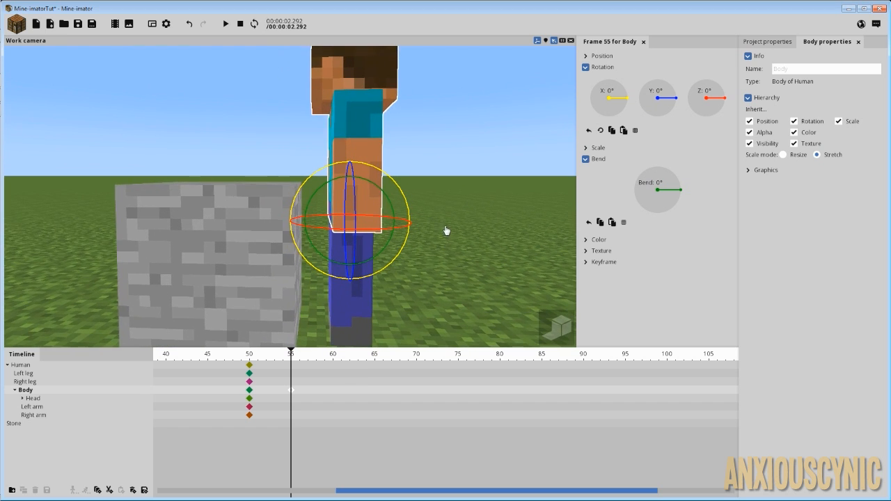
scroll(447, 224, down, 1)
drag(448, 186, 438, 204)
drag(431, 158, 454, 165)
right_drag(454, 165, 455, 153)
scroll(455, 155, down, 1)
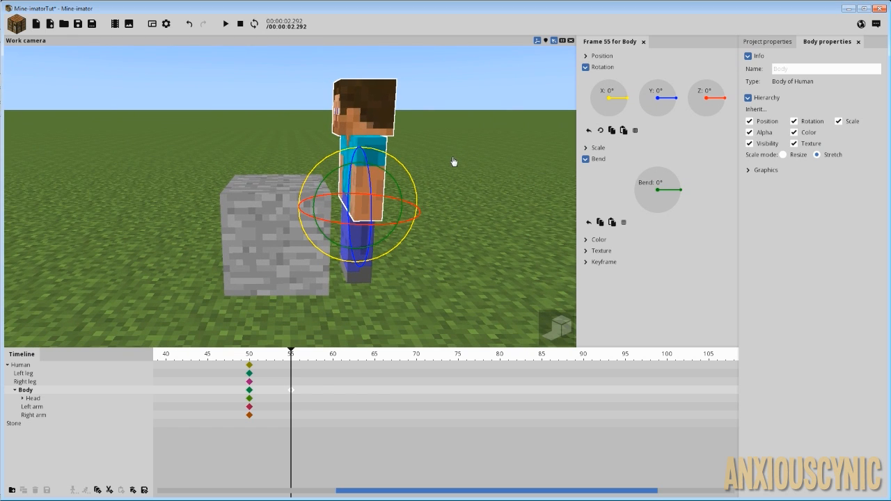
right_drag(437, 157, 414, 165)
drag(382, 165, 347, 167)
- Swing both arms forward over the stone at frame 55, rotating the left about -87.6° and the right about -84.9° on X
click(321, 148)
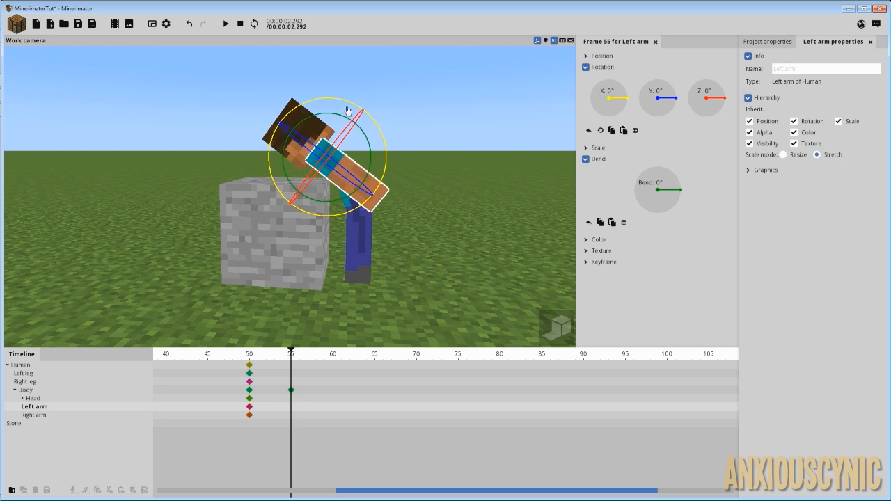
drag(348, 110, 380, 191)
drag(427, 145, 248, 150)
click(384, 171)
drag(407, 113, 305, 131)
drag(473, 207, 573, 204)
drag(422, 183, 458, 190)
right_drag(452, 176, 476, 179)
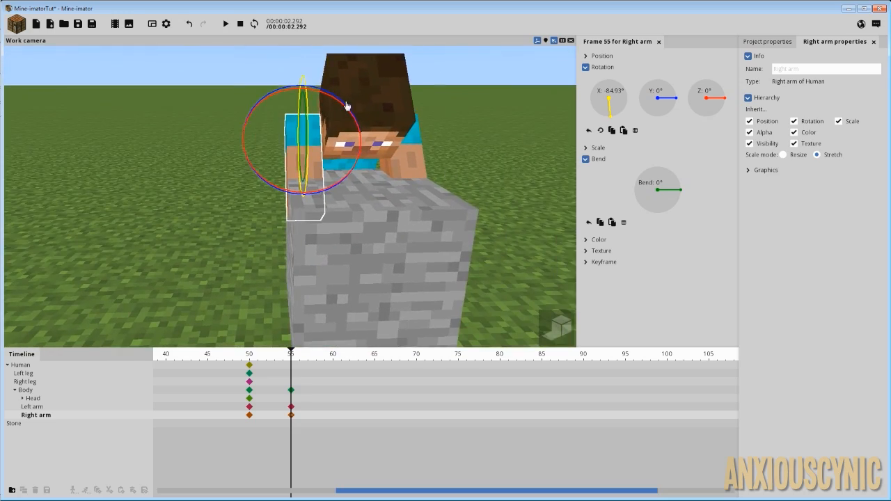
- Rotate the right arm to about -33.5° on Z and the left to about 32.8°, bending the left arm about 15.8°
drag(331, 96, 325, 129)
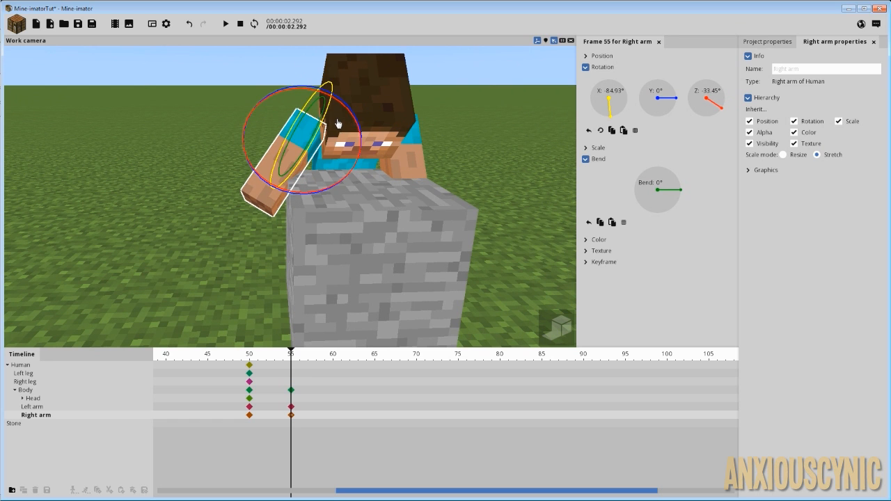
click(412, 155)
drag(484, 120, 390, 102)
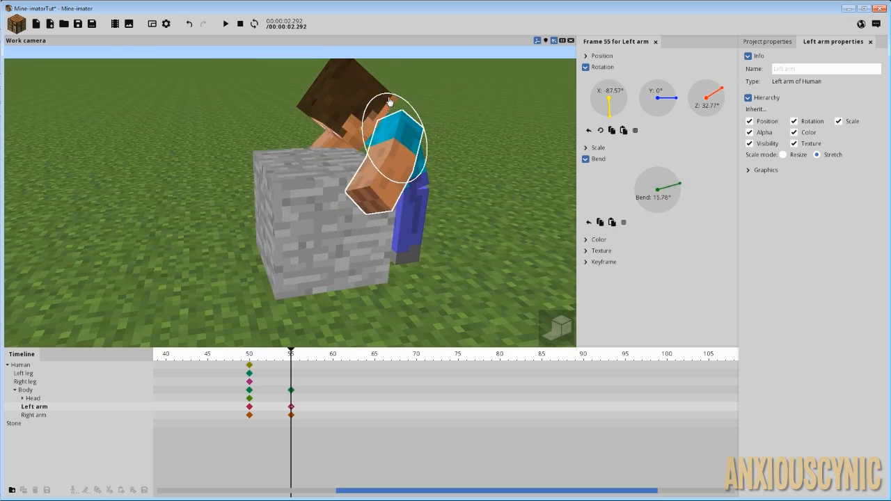
drag(291, 128, 446, 129)
- Refine the arms' Z rotation and bend to about -20.6° and 17.6° for the right, 24.3° and 19.6° for the left
click(302, 186)
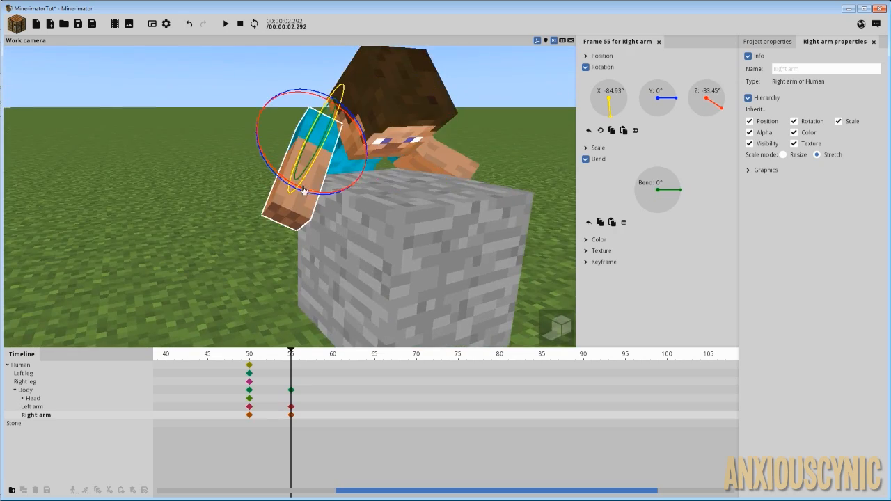
drag(257, 235, 376, 236)
drag(344, 112, 336, 106)
drag(431, 132, 317, 159)
drag(306, 95, 293, 93)
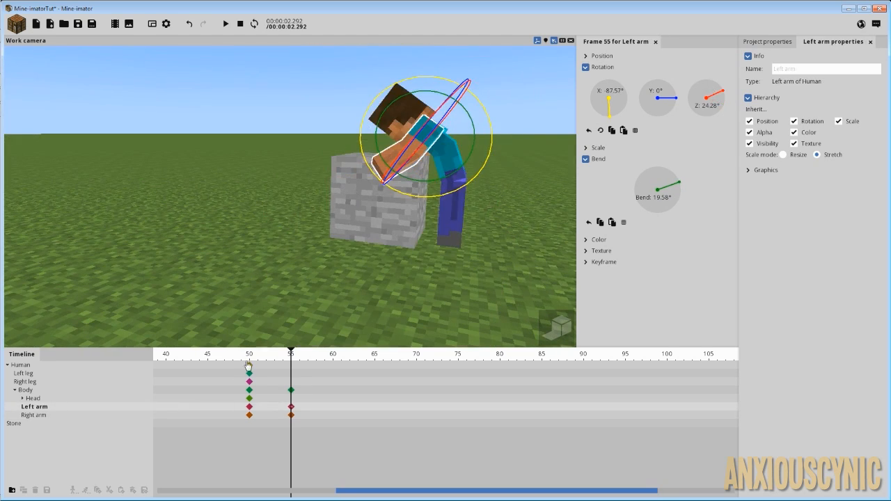
- Play back the lean and move the pose keyframes of the body and both arms from frame 55 to frame 60
drag(247, 355, 230, 355)
key(space)
key(space)
key(space)
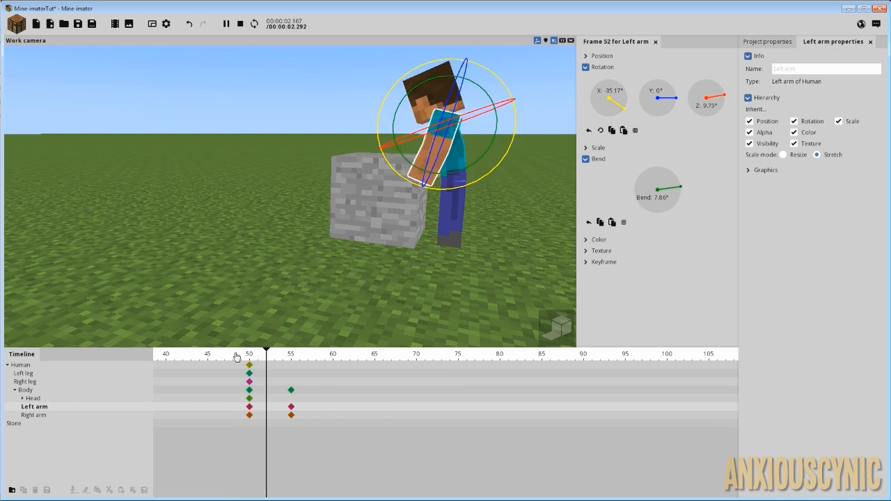
key(space)
drag(313, 393, 332, 411)
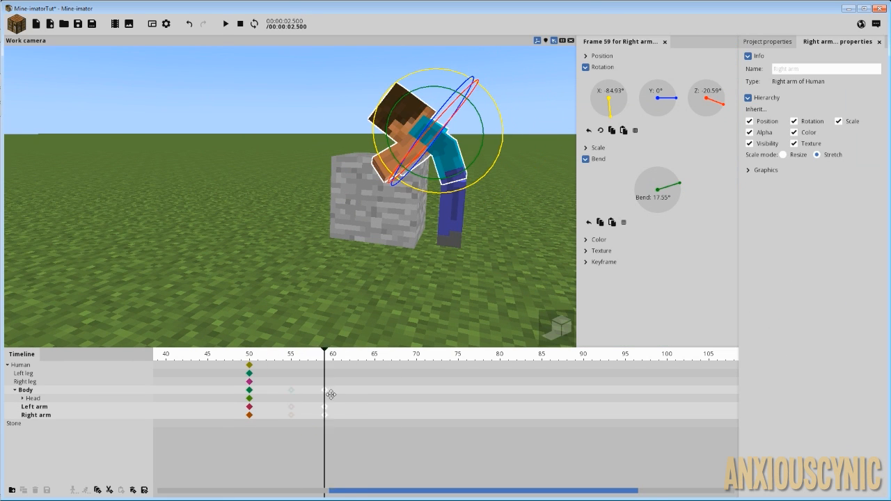
drag(245, 355, 225, 356)
key(space)
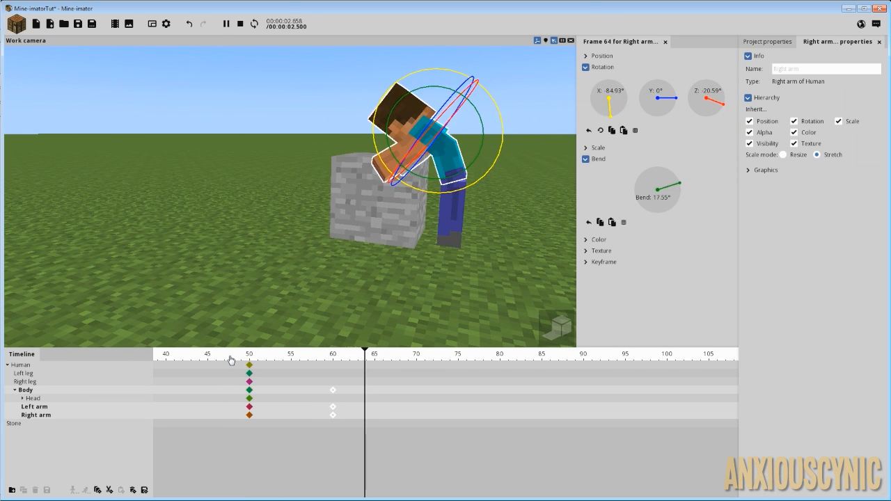
key(space)
- Move the left and right arm pose keyframes from frame 60 to frame 56 and replay the motion
click(350, 409)
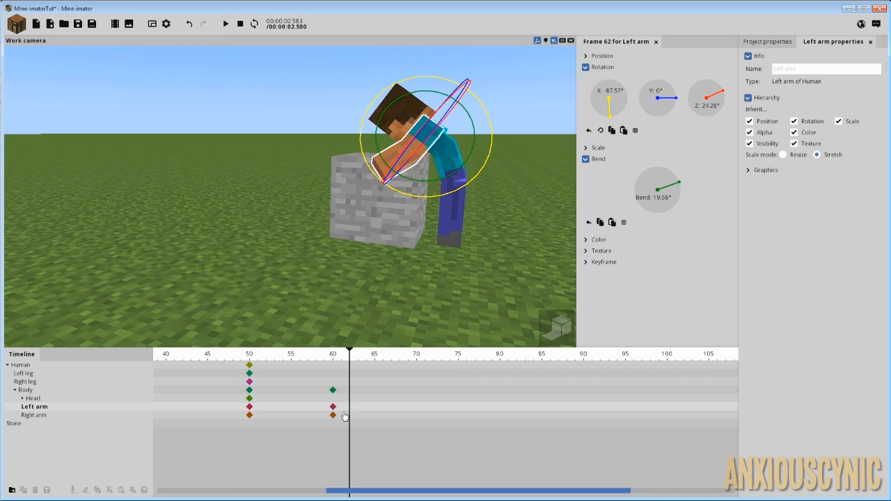
drag(341, 404, 296, 409)
drag(251, 357, 203, 357)
key(space)
key(space)
key(space)
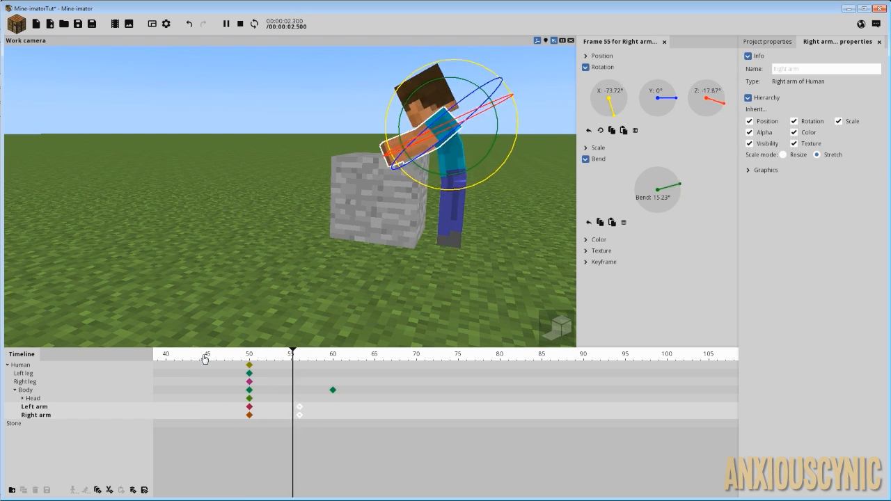
key(space)
- Move both arms' pose keyframes to frame 57 and set the arm keyframes' transition to Ease in and out (quadratic)
drag(300, 411, 242, 419)
click(601, 262)
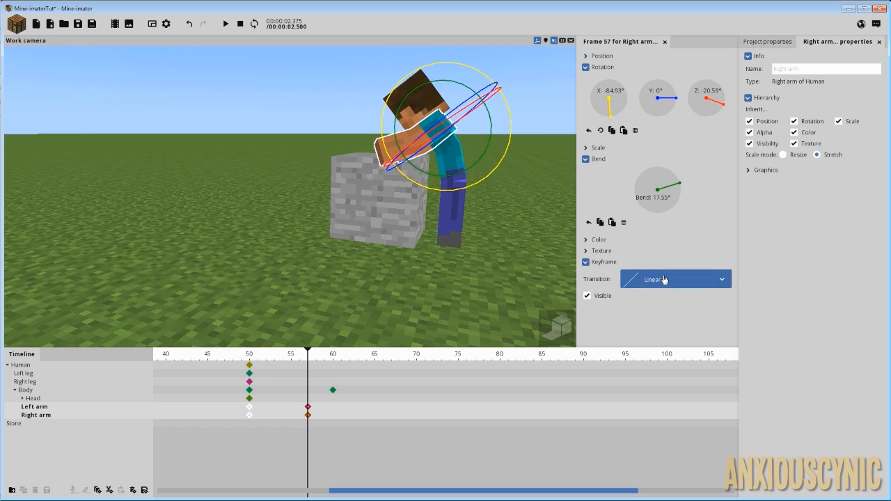
click(664, 280)
click(655, 339)
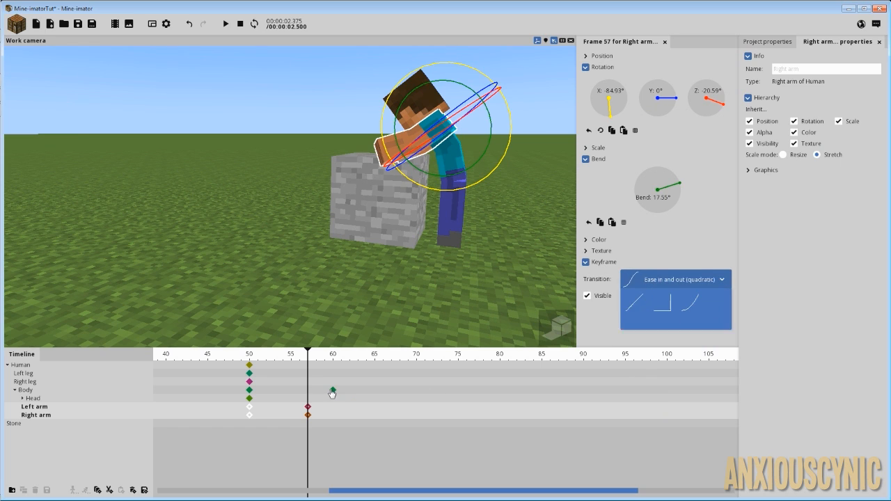
- Set the body keyframe at frame 50 to Ease in and out (quadratic) and play back the lean
click(249, 390)
click(664, 279)
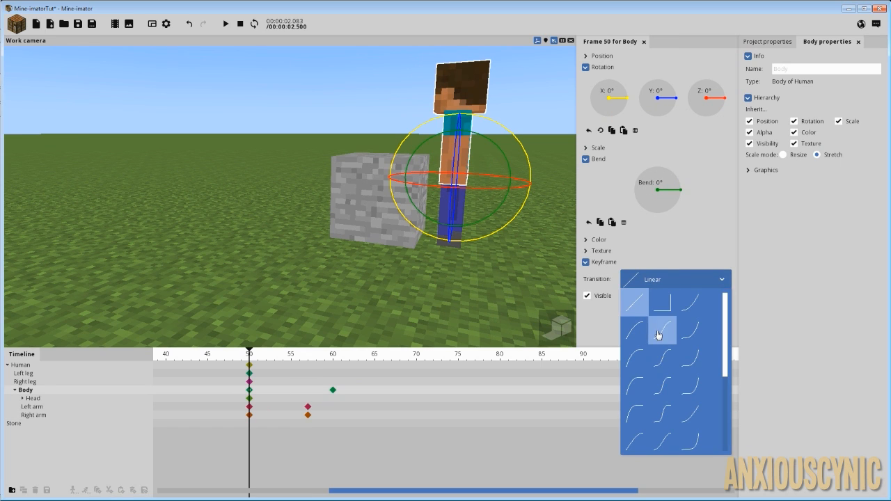
click(660, 332)
drag(248, 355, 227, 359)
key(space)
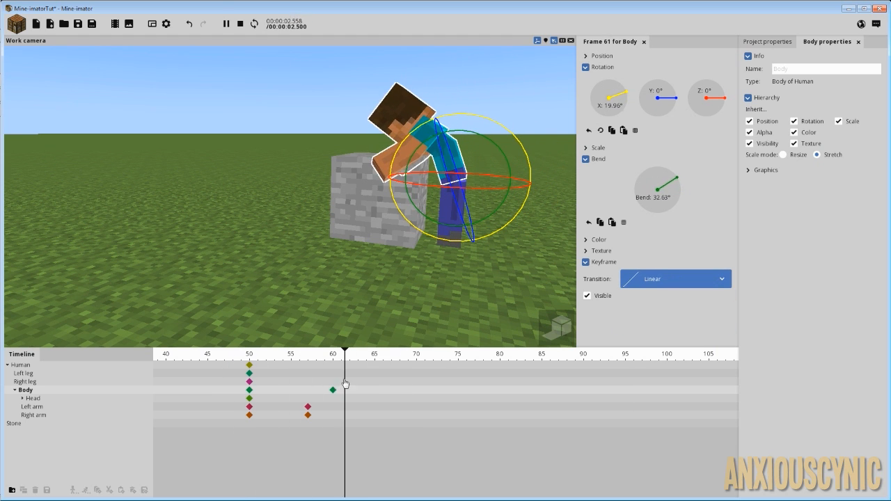
key(space)
- Add a head keyframe at frame 60 with X rotation of about 28° and replay the motion
click(332, 399)
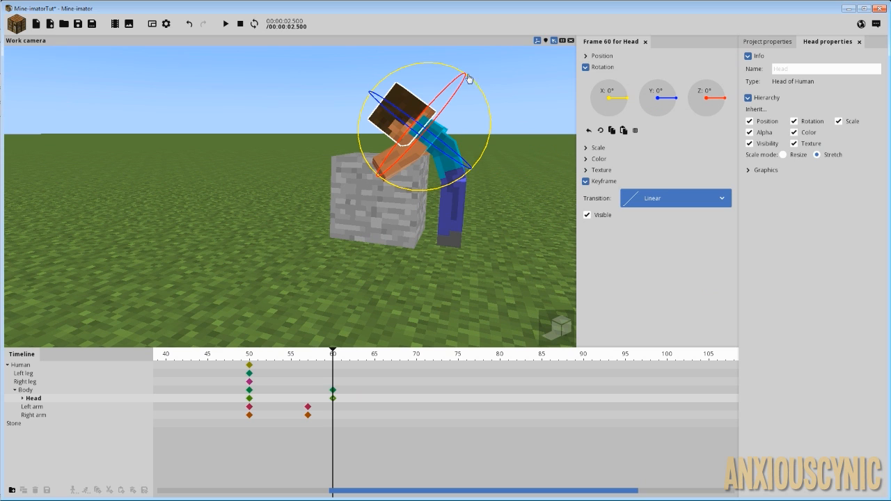
drag(468, 78, 416, 70)
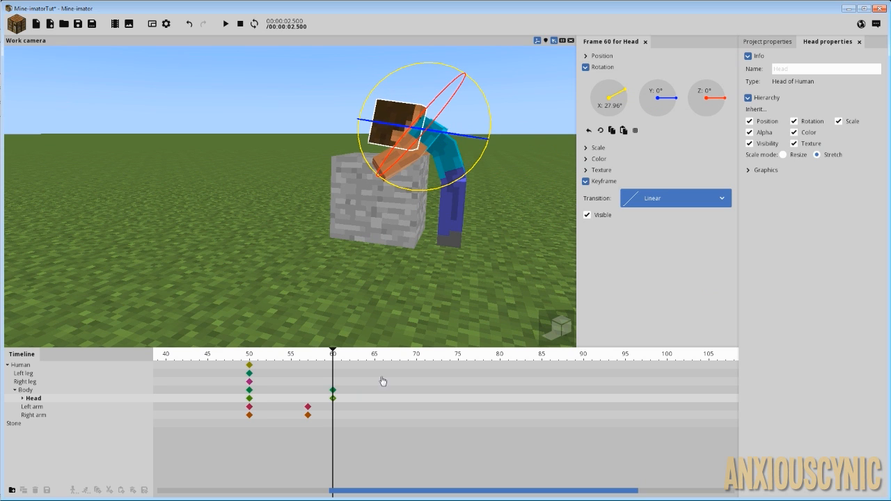
key(space)
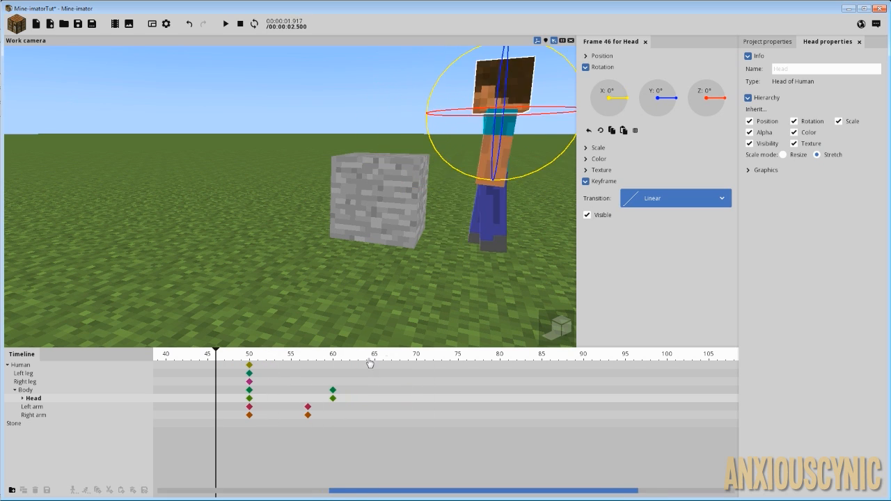
- Add a body keyframe at frame 70 with its X rotation and bend reset to 0°
click(402, 359)
drag(417, 368, 417, 376)
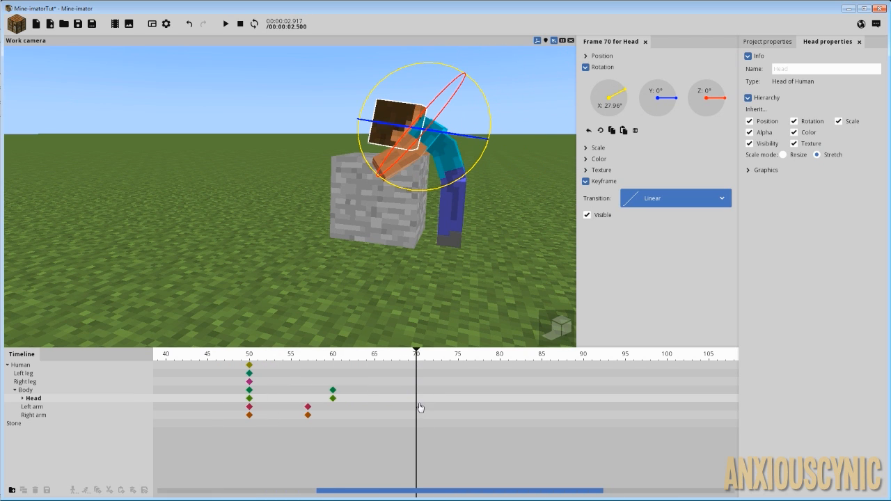
click(417, 392)
right_click(626, 95)
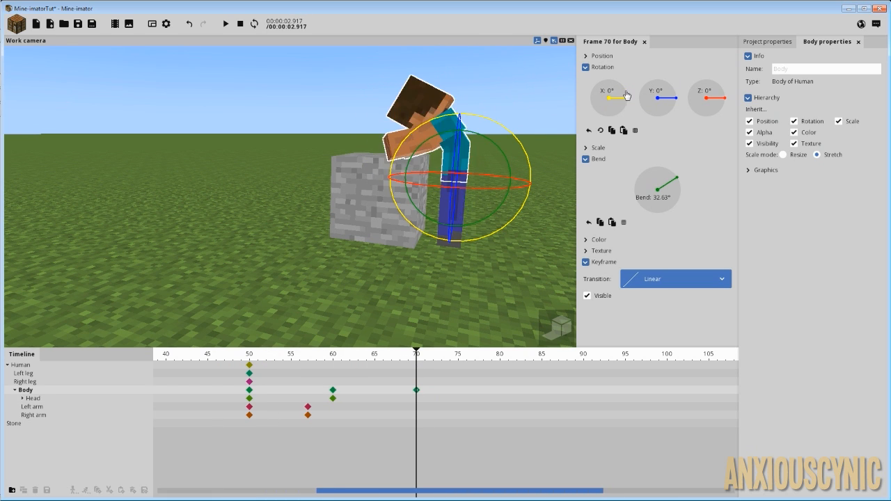
right_click(653, 169)
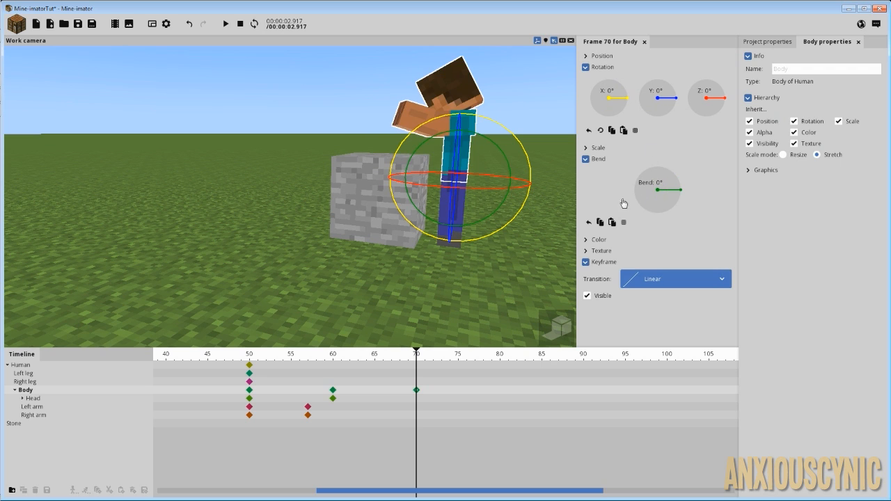
- Add keyframes for both arms at frame 70 and copy their frame 57 keyframes to frame 61
click(417, 408)
click(416, 416)
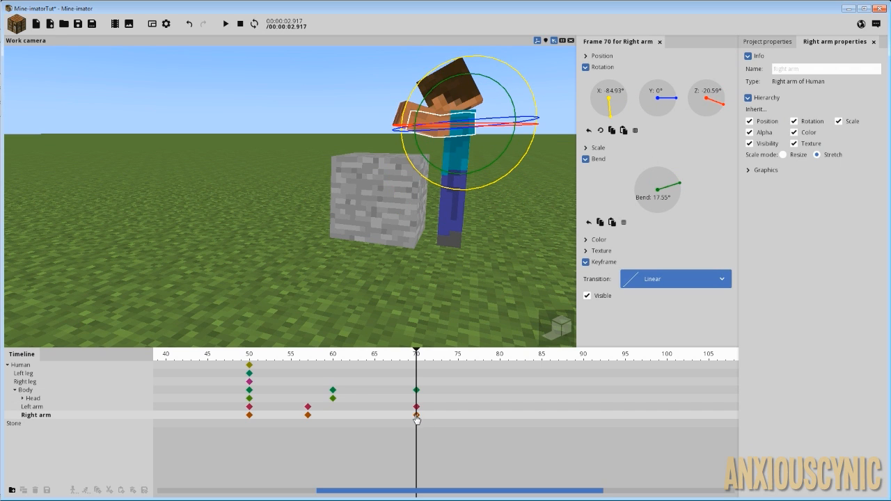
drag(318, 413, 301, 404)
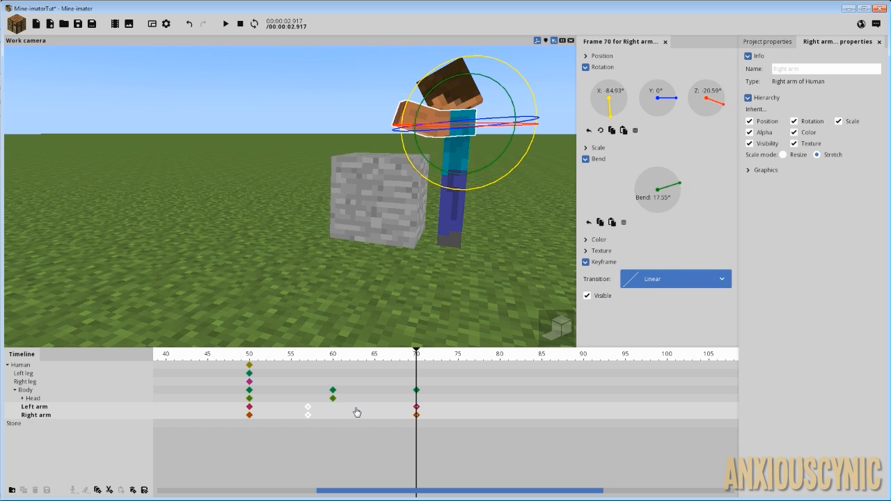
key(ctrl+c)
key(ctrl+v)
drag(356, 409, 340, 409)
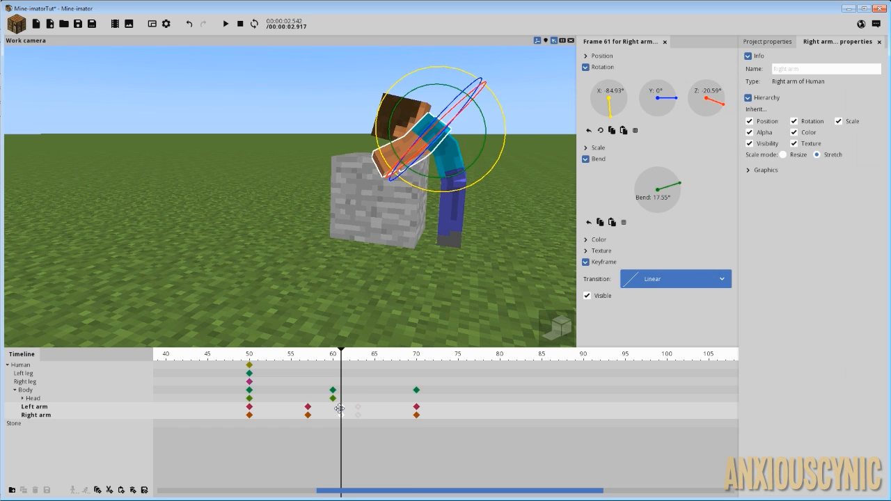
- Lower both arms together at frame 70 to an X rotation of about -44.2°
drag(434, 419, 410, 401)
click(416, 357)
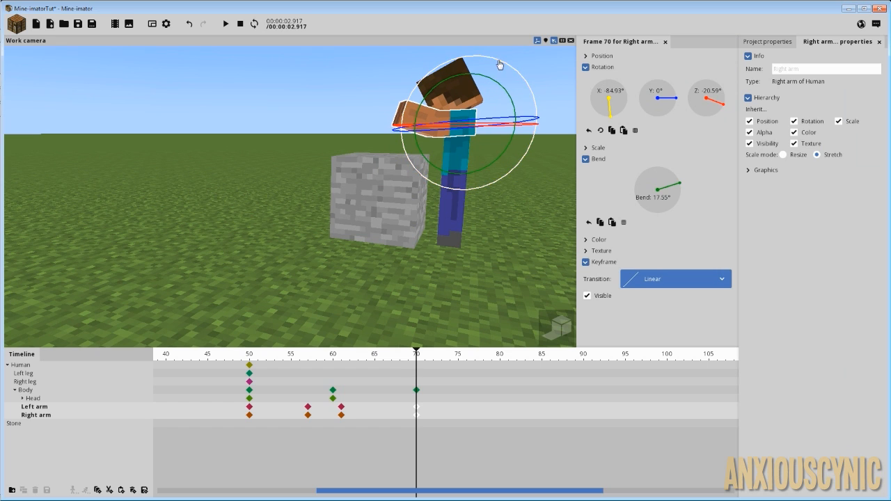
drag(394, 247, 398, 278)
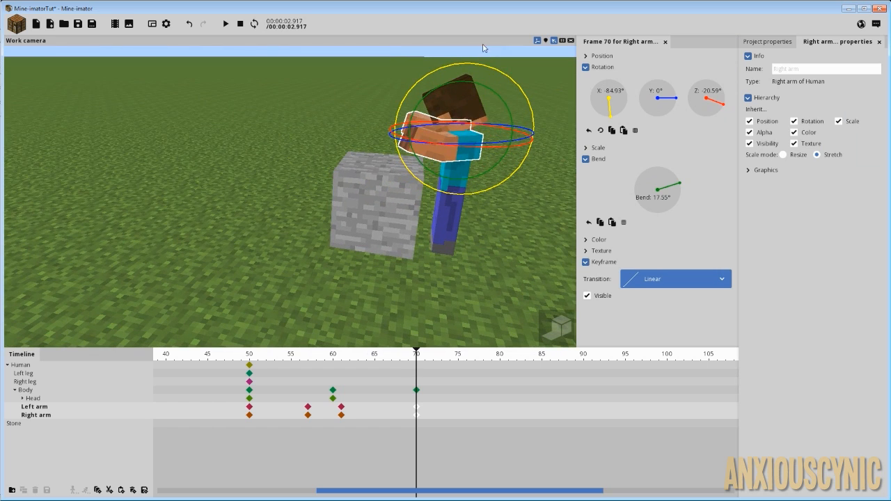
drag(464, 67, 422, 86)
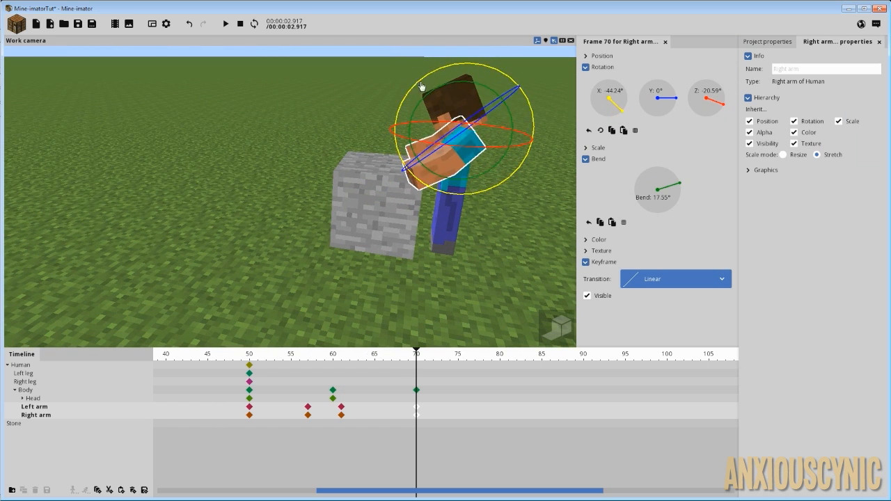
- Straighten the head at frame 70 by setting its X rotation to 1°
right_drag(390, 106, 373, 116)
drag(442, 163, 426, 153)
scroll(425, 153, up, 3)
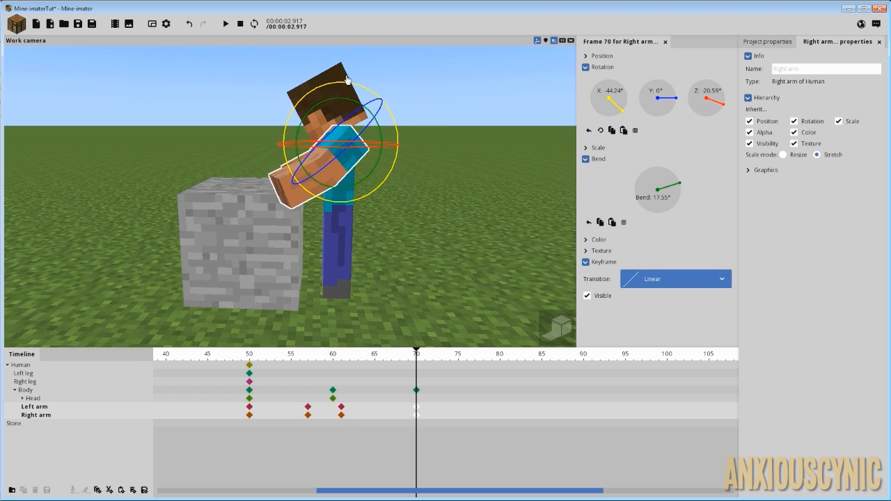
click(346, 79)
drag(348, 78, 377, 95)
click(608, 106)
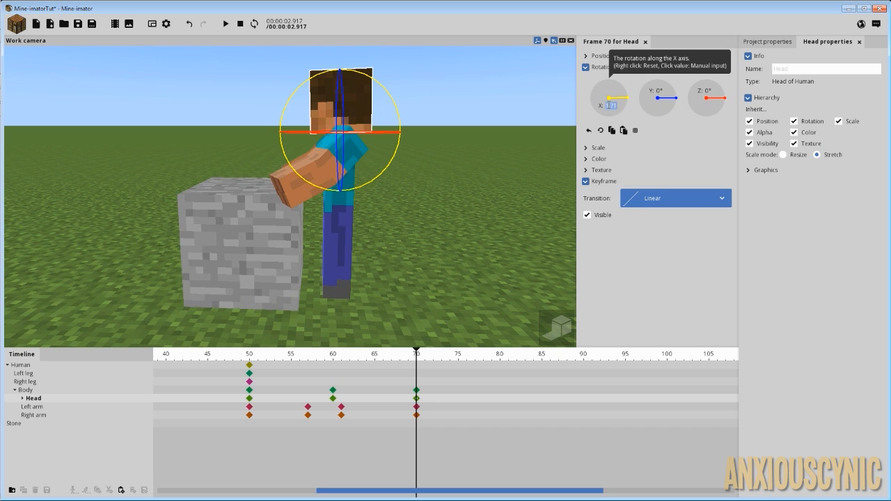
text(1)
key(Return)
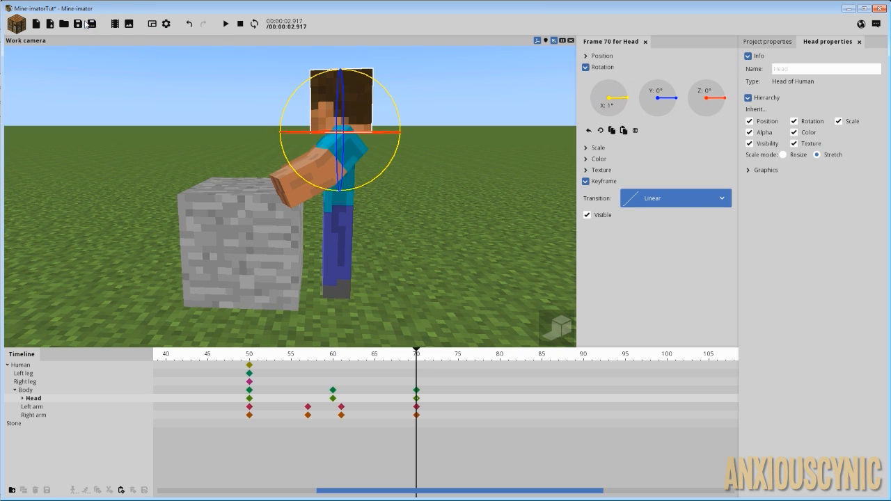
- Save the project and play back the lean and rise starting from frame 47
click(82, 24)
mouse_move(247, 161)
right_down()
mouse_move(374, 201)
mouse_move(360, 199)
right_up()
drag(364, 358, 230, 360)
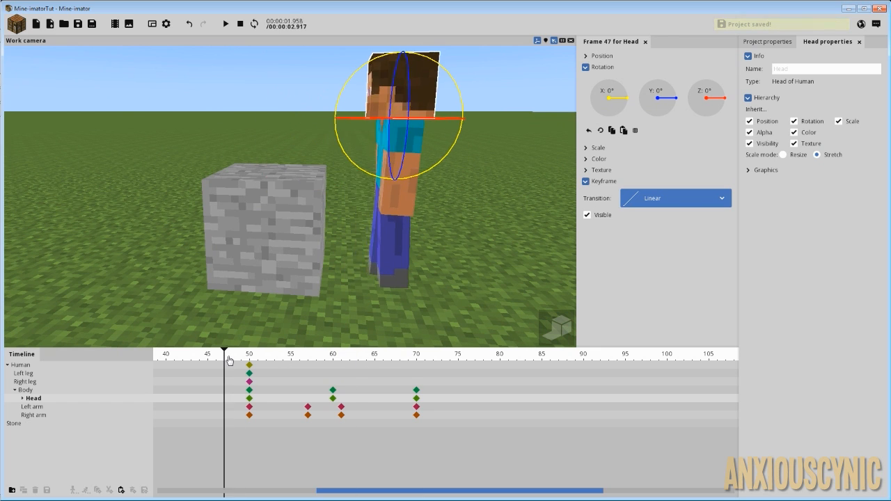
key(space)
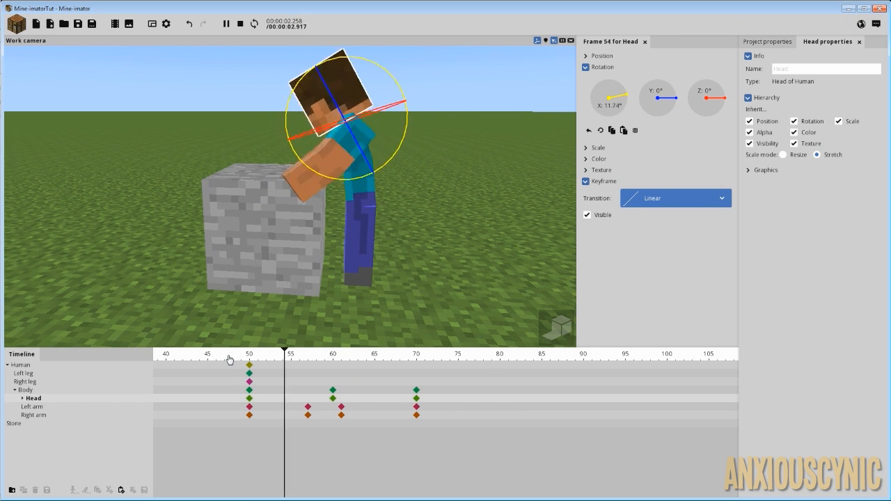
key(space)
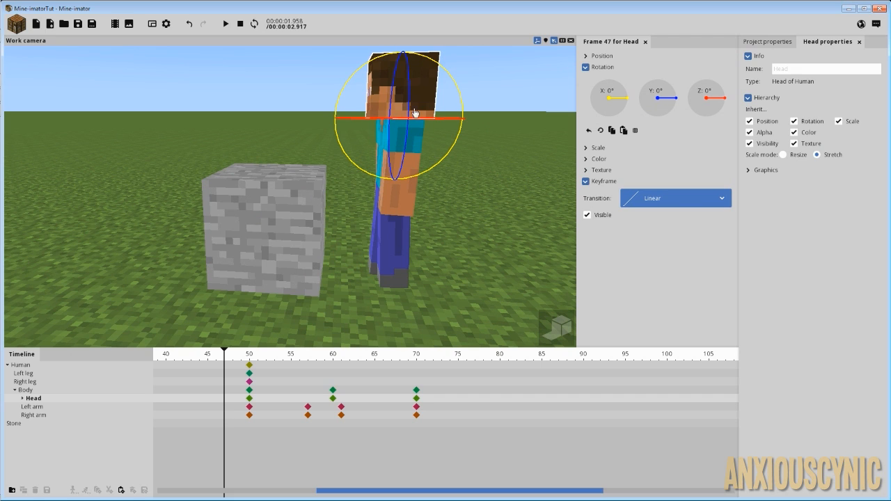
- Create a second Stone block with the Minecraft texture and select it
click(17, 24)
click(137, 63)
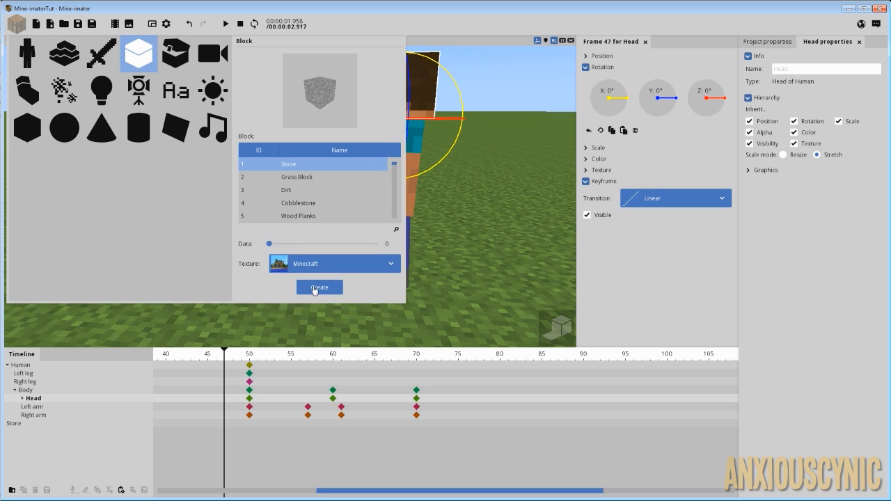
click(314, 288)
click(31, 433)
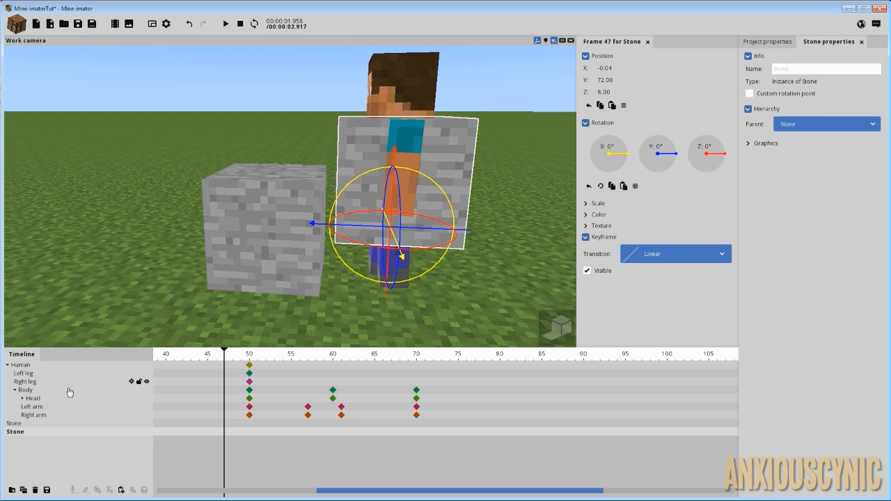
click(21, 424)
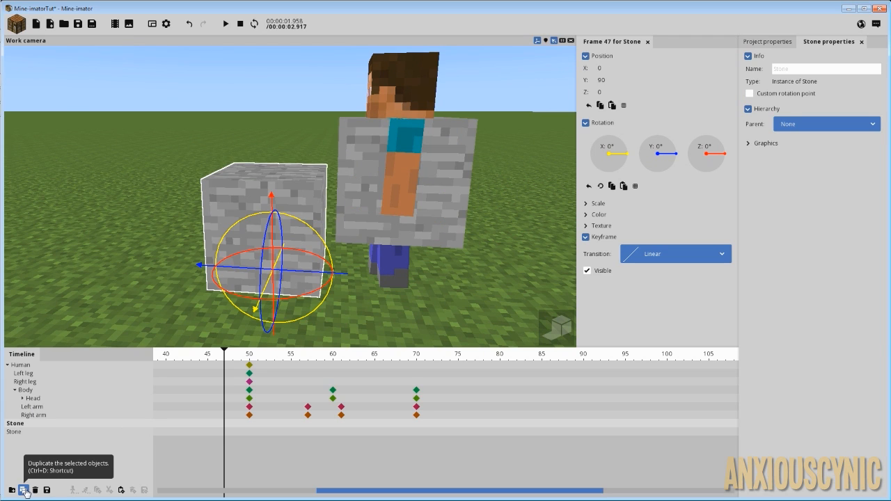
click(23, 490)
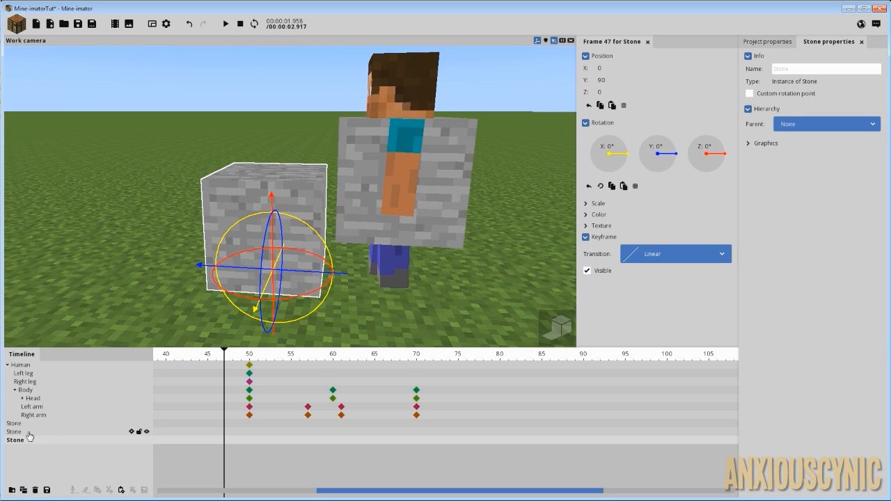
click(35, 490)
- Parent the new stone block to the character's right arm and set its X position to 6
click(15, 431)
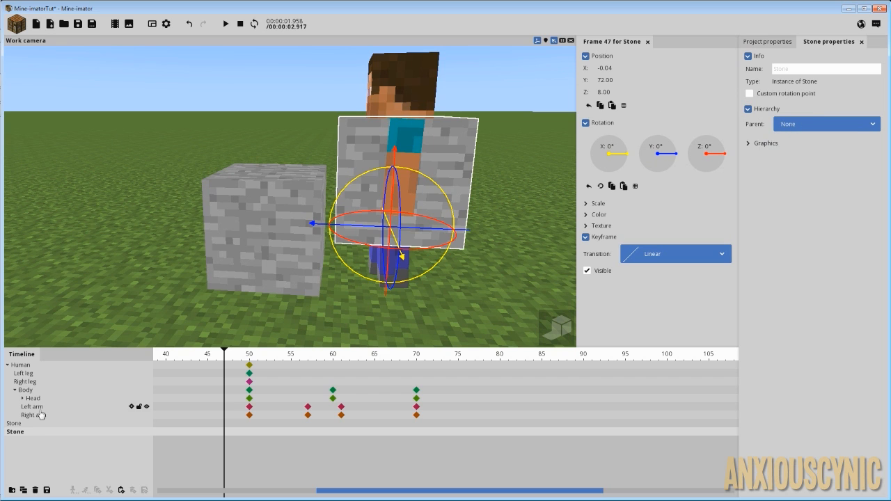
drag(21, 437, 39, 416)
drag(232, 188, 369, 194)
key(d)
right_drag(369, 193, 271, 195)
drag(383, 174, 473, 164)
drag(423, 147, 454, 154)
drag(305, 172, 343, 180)
drag(429, 200, 433, 249)
click(617, 68)
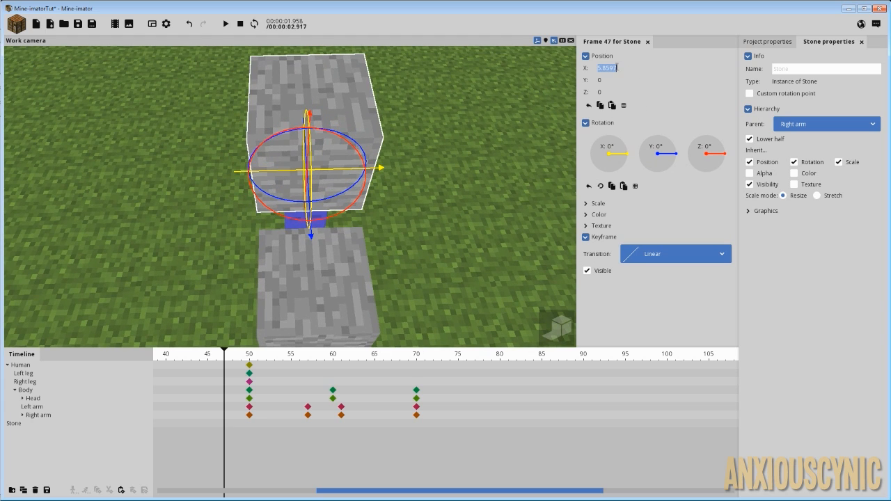
text(6)
- Set the parented stone's Z position to -8 and move it forward to a Y position of about 10.7
drag(436, 180, 431, 175)
drag(314, 98, 319, 147)
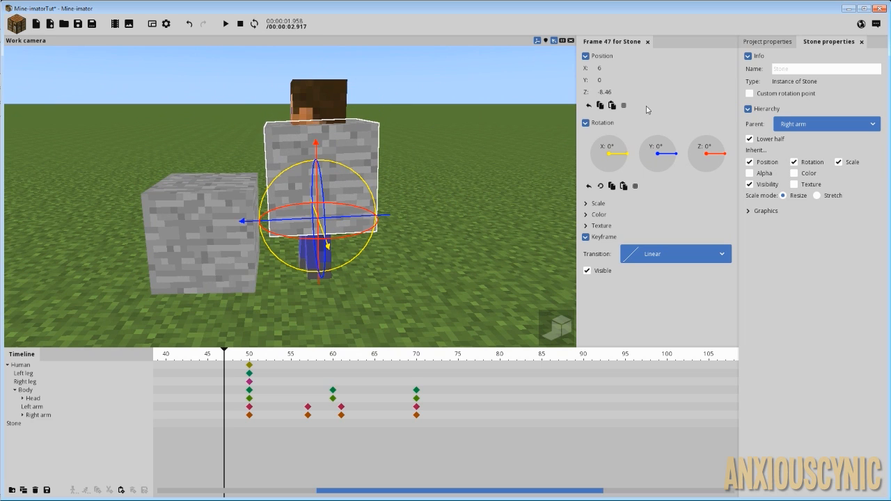
click(616, 93)
text(-8)
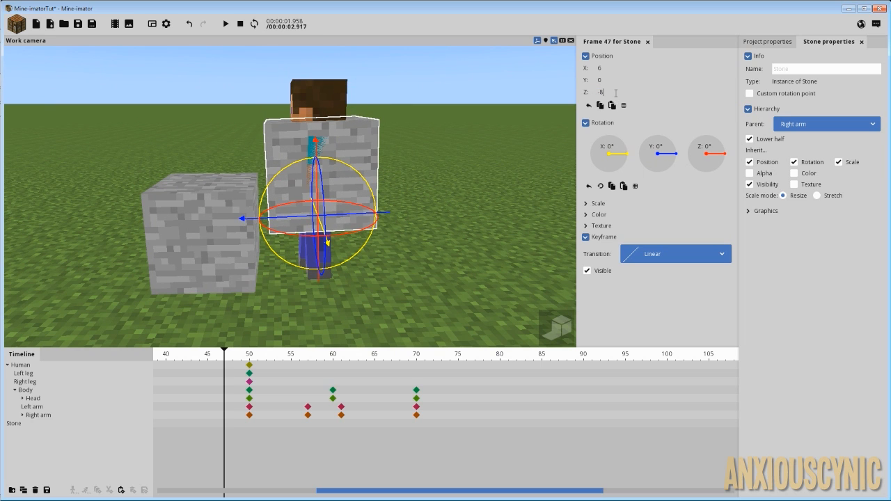
drag(348, 214, 282, 224)
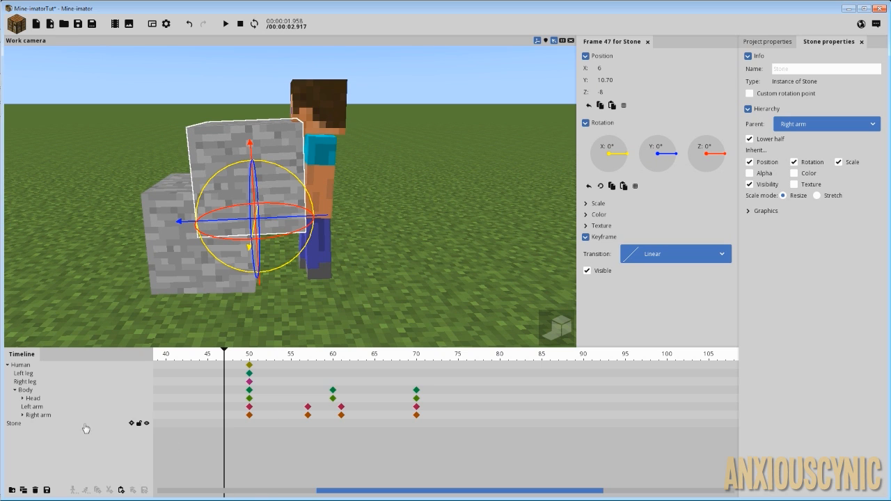
- Expand the right arm's children and add a keyframe for the parented stone at frame 70
click(22, 416)
drag(224, 423, 417, 434)
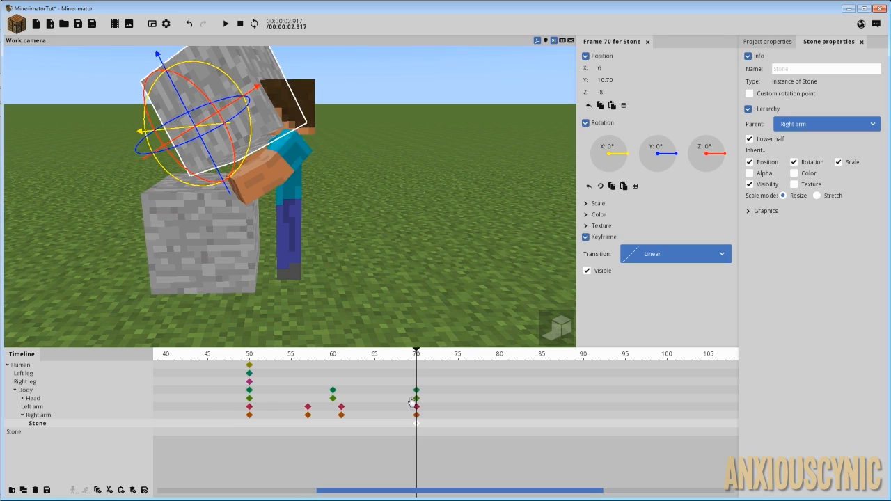
mouse_move(325, 176)
mouse_down()
mouse_move(348, 176)
mouse_move(299, 175)
mouse_move(334, 174)
mouse_up()
- At frame 60, rotate the parented stone to about 50.7° on X and about 18.6° on Y
drag(348, 372, 336, 411)
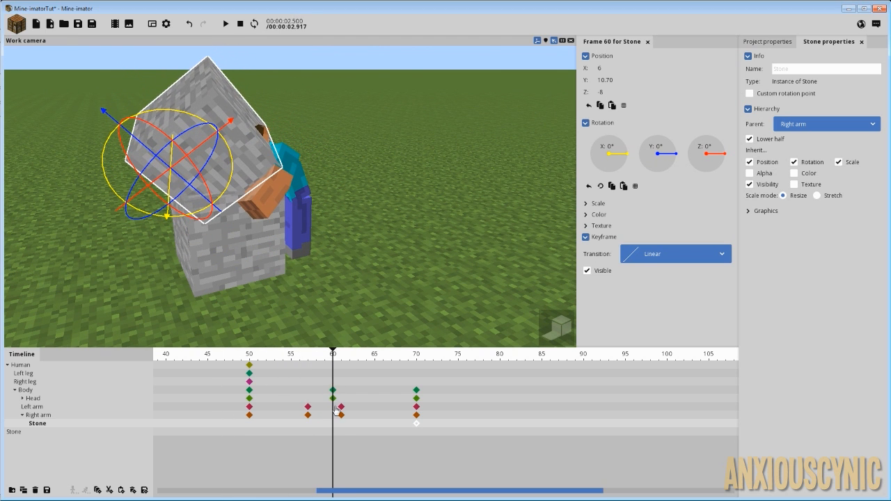
mouse_move(381, 252)
mouse_down()
mouse_move(334, 221)
mouse_move(382, 249)
mouse_up()
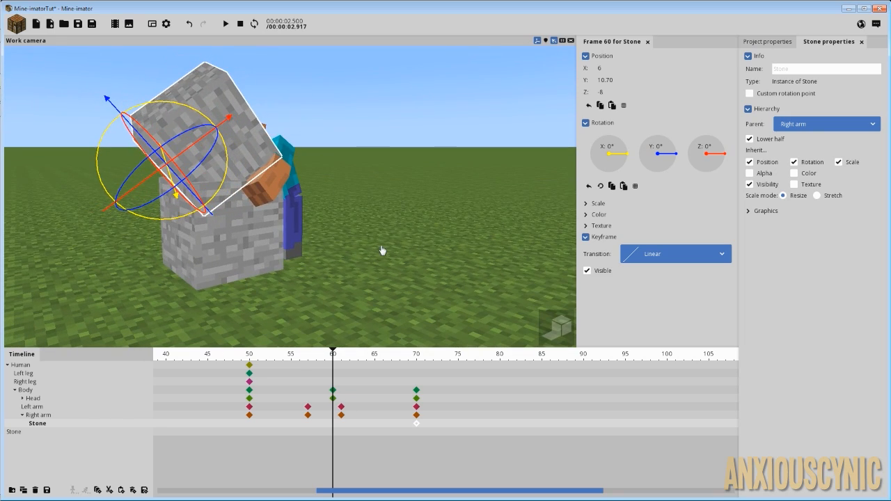
drag(333, 224, 234, 255)
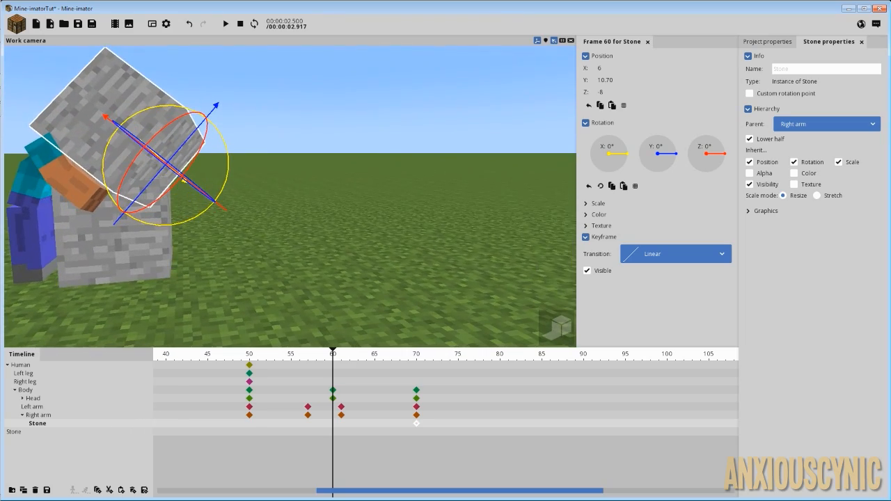
drag(164, 115, 195, 141)
mouse_move(321, 125)
mouse_down()
mouse_move(299, 126)
mouse_move(309, 129)
mouse_move(313, 171)
mouse_move(315, 136)
mouse_up()
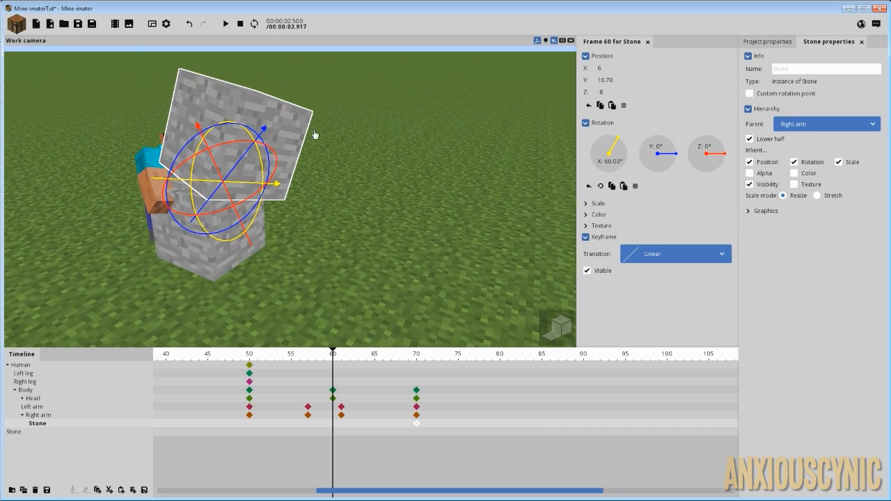
drag(261, 136, 295, 154)
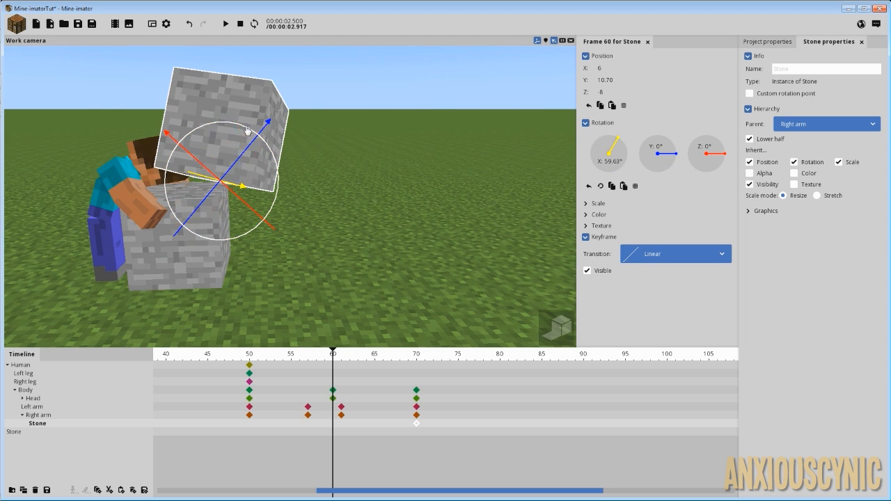
middle_drag(322, 130, 280, 131)
drag(280, 131, 284, 137)
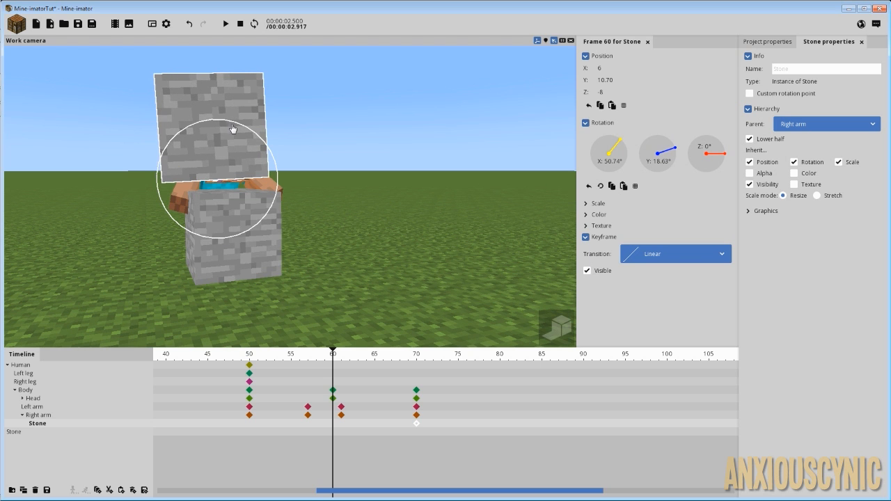
- Set the parented stone's Y rotation to 18° and turn it about 5° around Z
drag(636, 155, 670, 166)
click(661, 146)
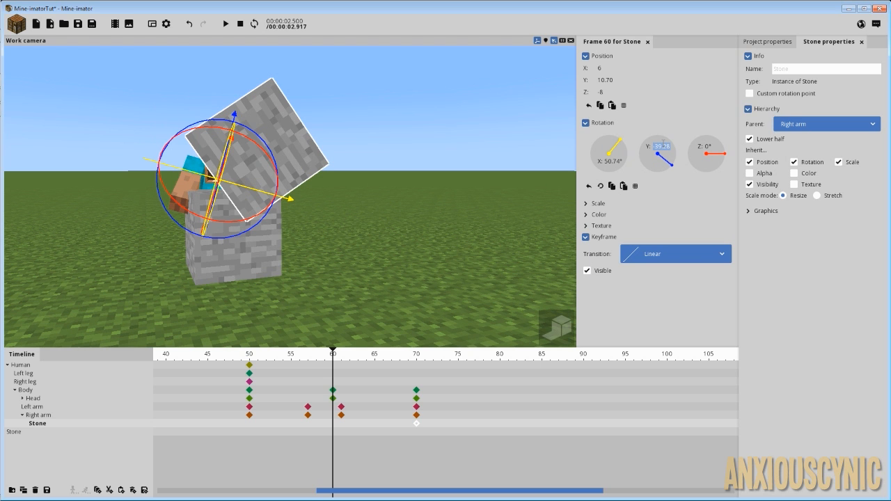
text(18)
drag(426, 142, 480, 194)
drag(369, 211, 327, 217)
drag(261, 190, 256, 187)
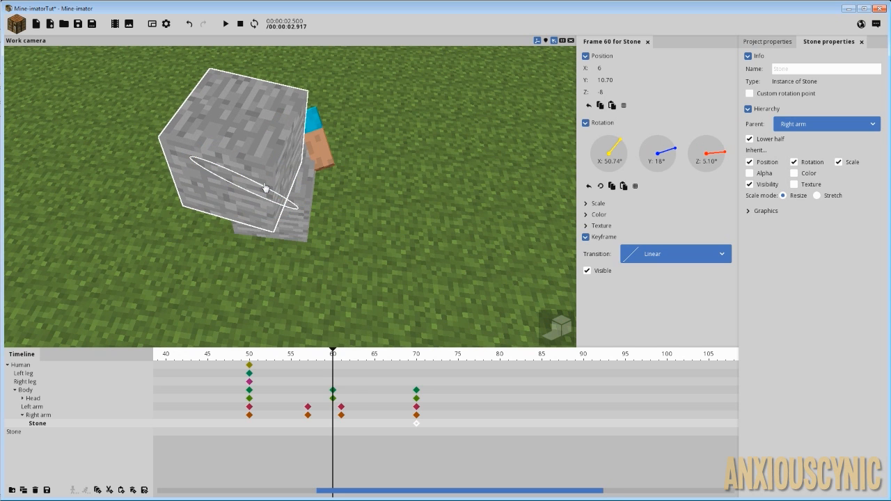
- Level the parented stone by rotating it to about X 47°, Y 29.2° and Z 19.2°
middle_drag(360, 172, 295, 142)
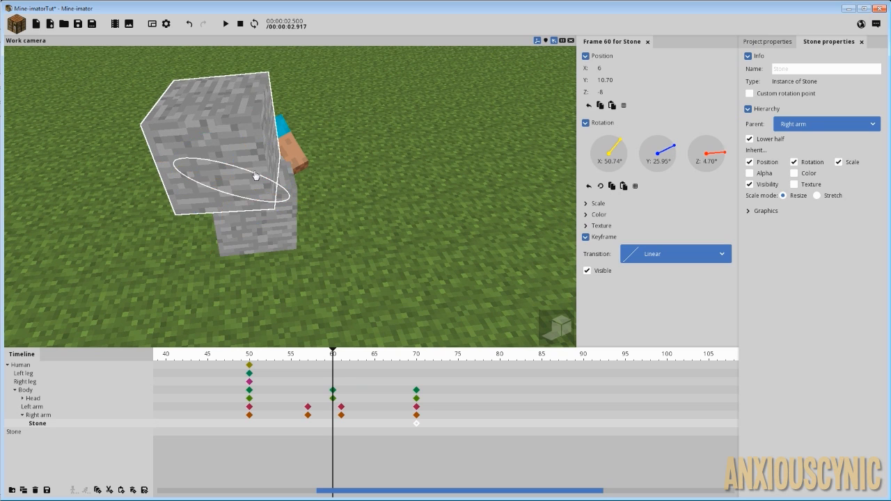
drag(255, 176, 267, 182)
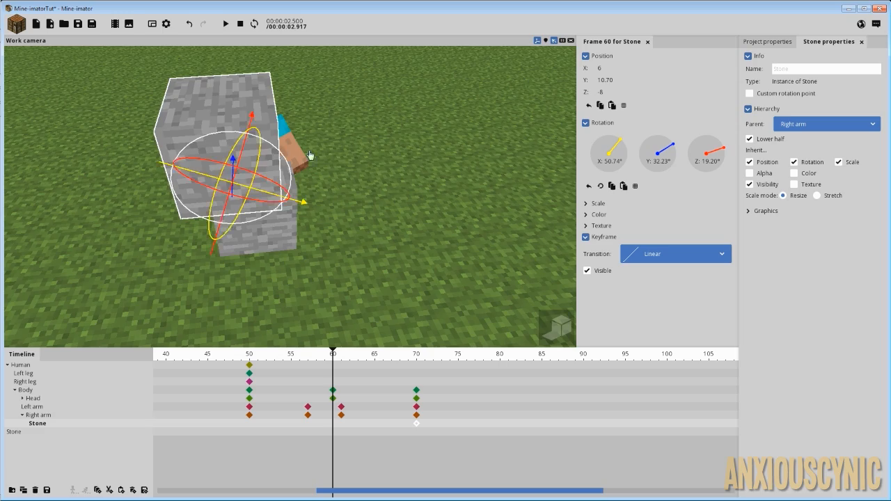
drag(311, 156, 143, 147)
drag(238, 124, 232, 125)
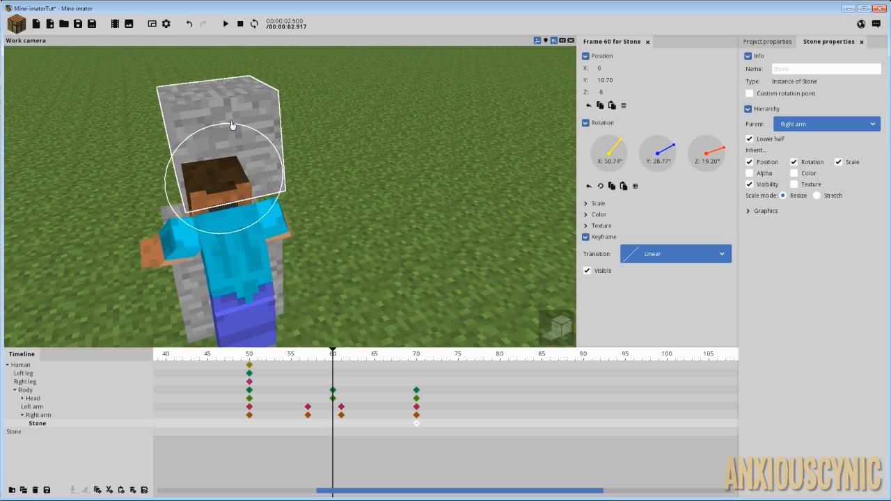
drag(335, 126, 456, 78)
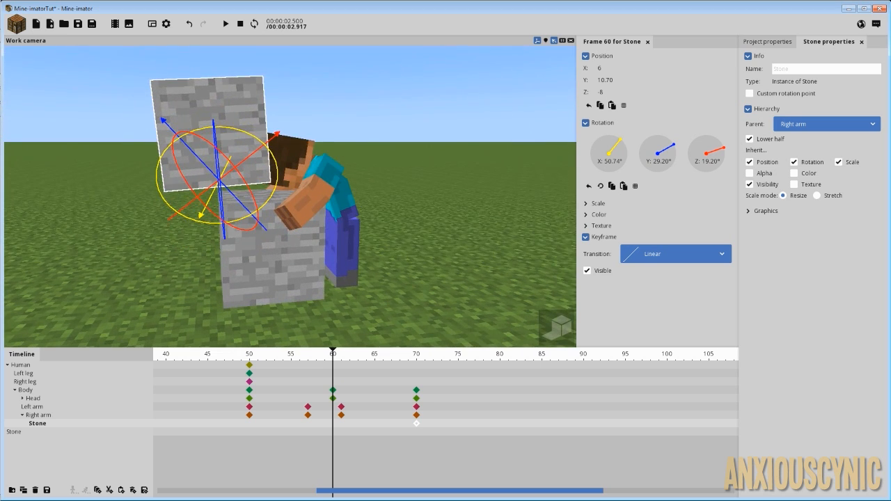
drag(244, 134, 231, 142)
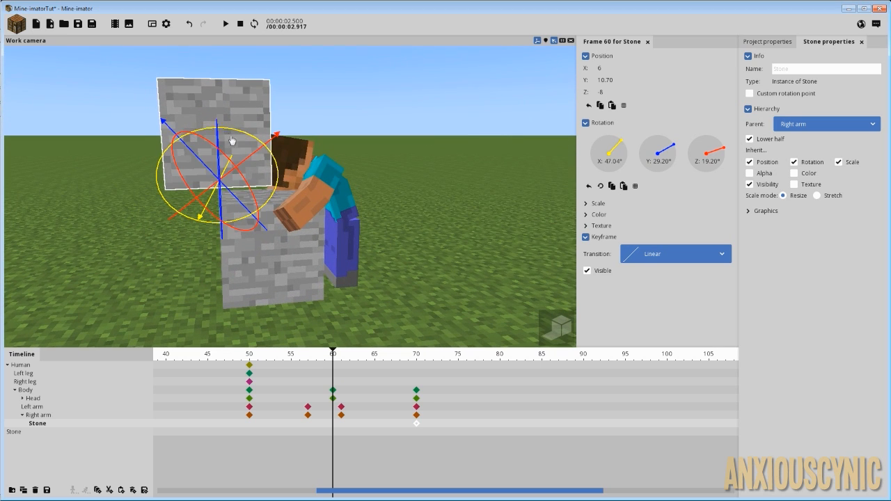
- Move the parented stone onto the original block at about X 11.4, Y -9.5, Z -12.4, with its Y rotation at about 31.4°
drag(178, 132, 217, 180)
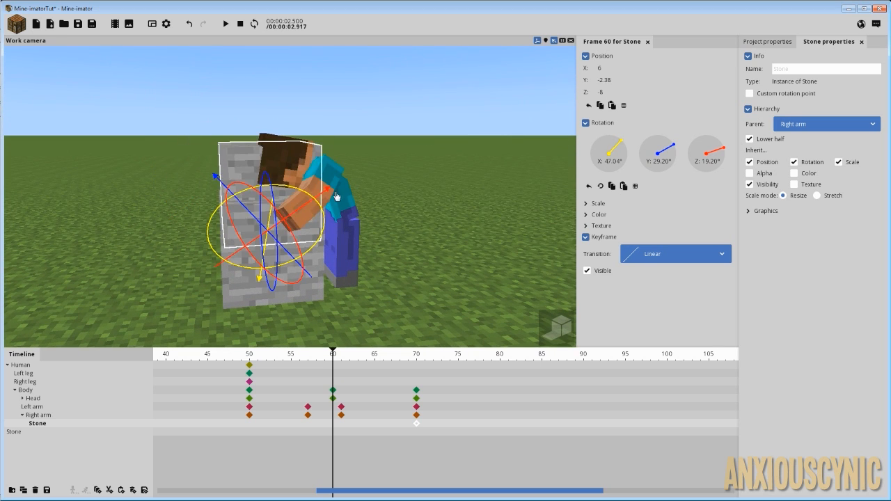
drag(373, 200, 355, 203)
drag(298, 173, 295, 173)
drag(294, 232, 317, 254)
drag(381, 192, 347, 211)
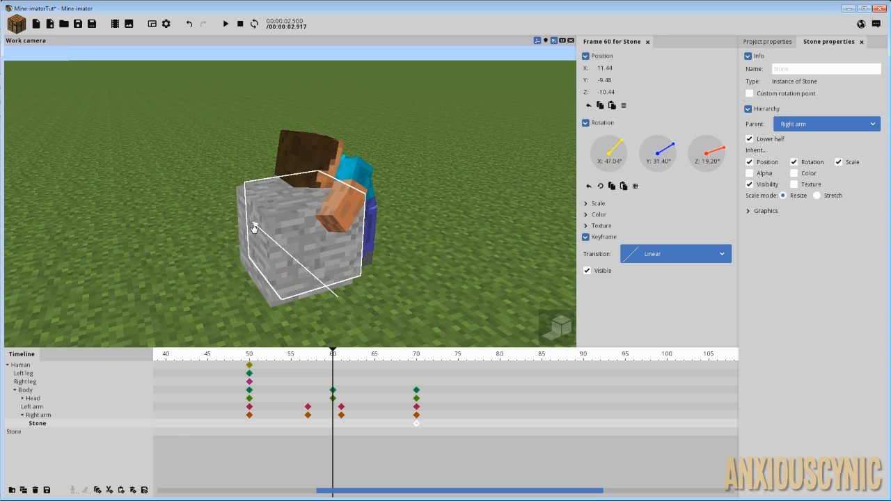
drag(364, 223, 356, 229)
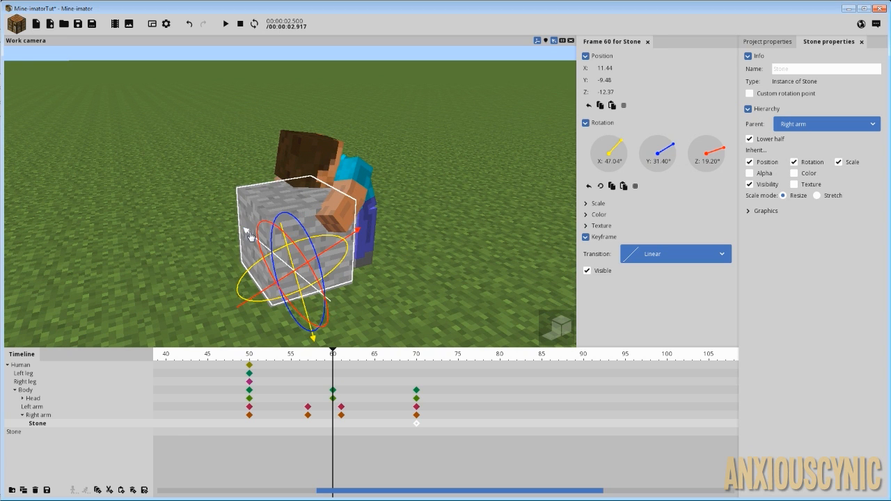
- Fine-tune the parented stone's alignment with the original block to about X 13.06 and Y -8.02
drag(248, 231, 244, 228)
drag(371, 218, 378, 215)
drag(318, 279, 321, 280)
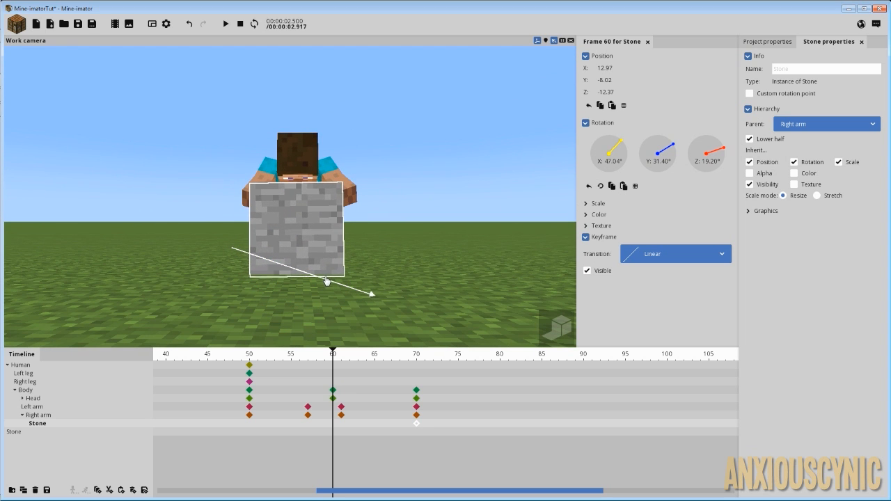
drag(326, 281, 328, 282)
- Refine the parented stone's fit over the original block with a Z position of about -11.89 and a Y rotation of about 30.95°
drag(396, 229, 344, 266)
drag(366, 208, 218, 137)
scroll(218, 137, up, 3)
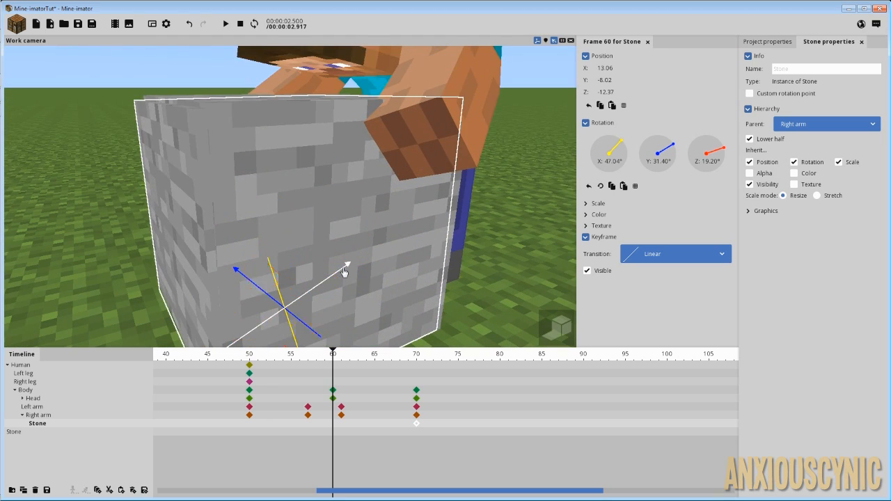
drag(344, 271, 350, 270)
middle_drag(350, 266, 296, 245)
mouse_move(296, 245)
mouse_down()
mouse_move(317, 248)
mouse_move(297, 261)
mouse_up()
middle_drag(214, 121, 206, 135)
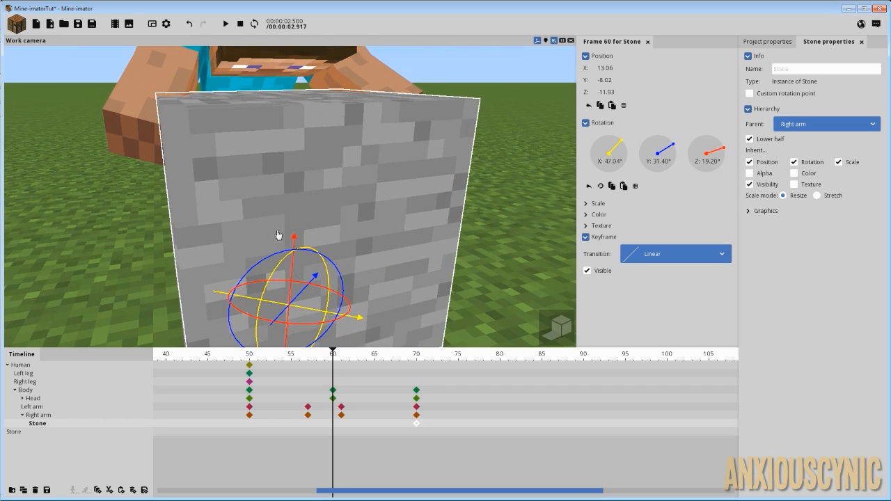
drag(270, 256, 271, 257)
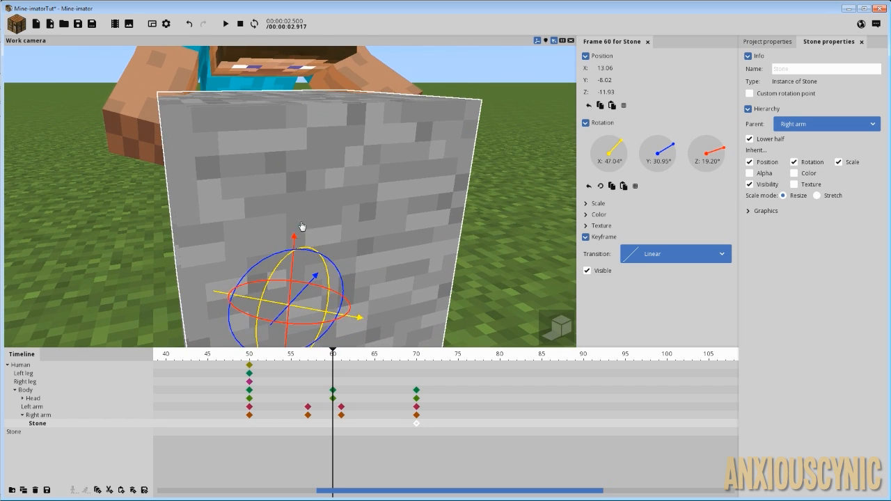
drag(298, 230, 293, 240)
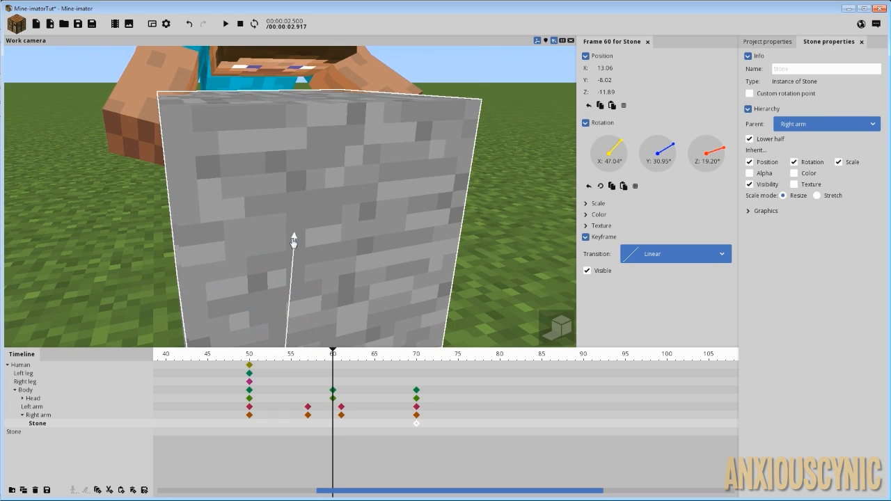
- Add a keyframe for the parented stone at frame 60 and turn off its visibility there
drag(370, 202, 334, 209)
scroll(334, 211, down, 4)
drag(373, 174, 351, 166)
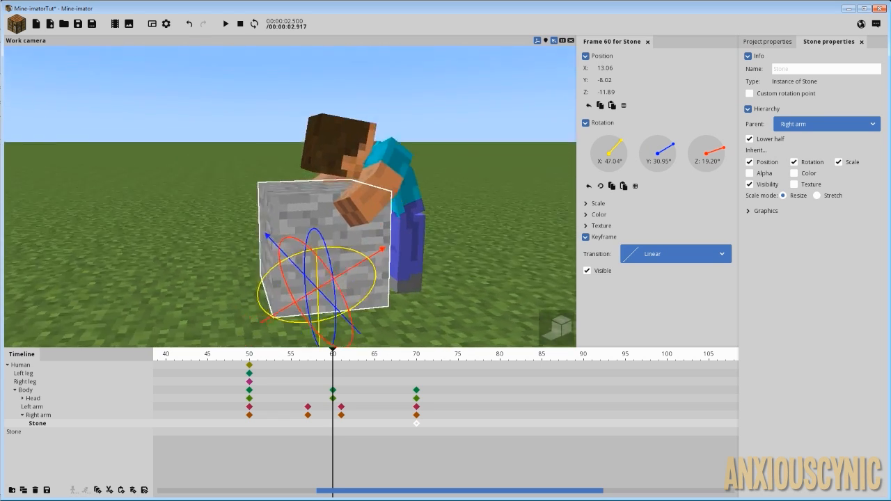
right_drag(351, 166, 378, 355)
mouse_move(337, 361)
mouse_down()
mouse_move(248, 364)
mouse_move(310, 368)
mouse_move(334, 379)
mouse_up()
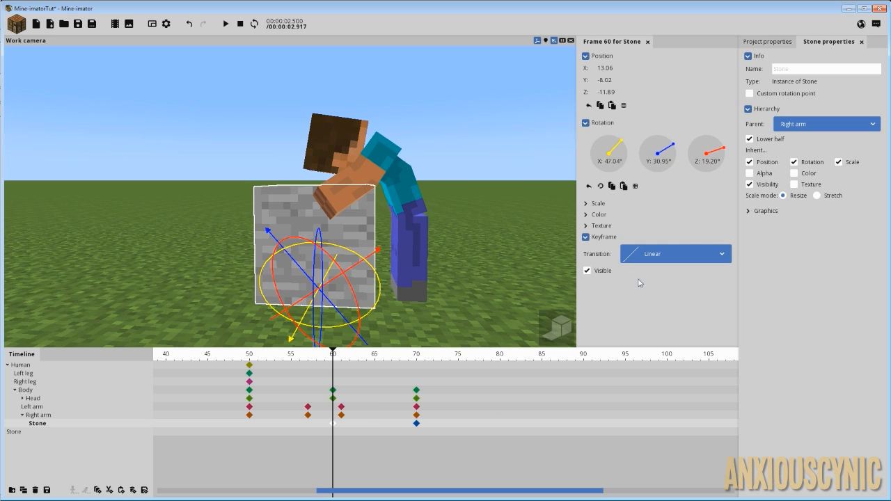
click(603, 274)
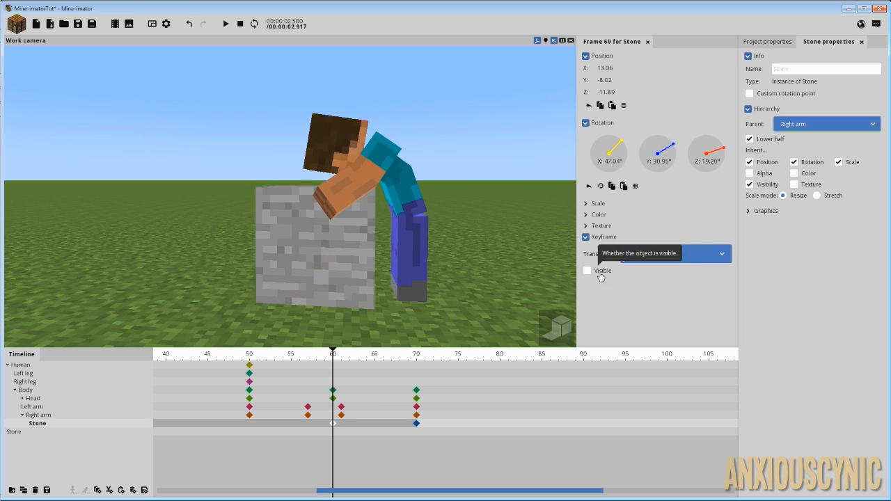
- Add a frame 60 keyframe that hides the original stone, and play the animation from around frame 50
click(334, 433)
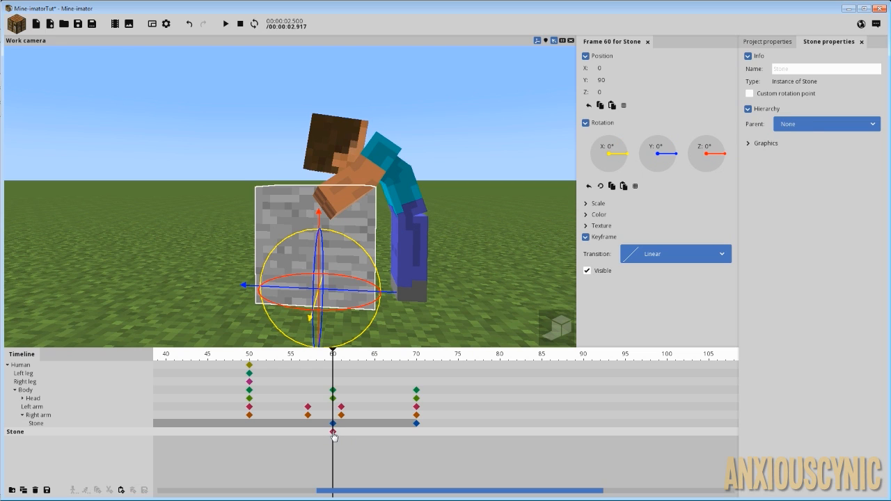
click(601, 274)
click(253, 356)
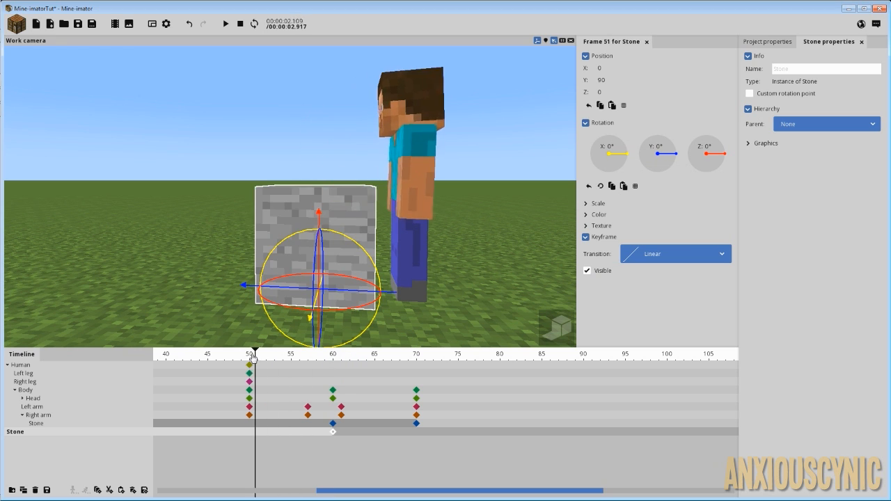
key(space)
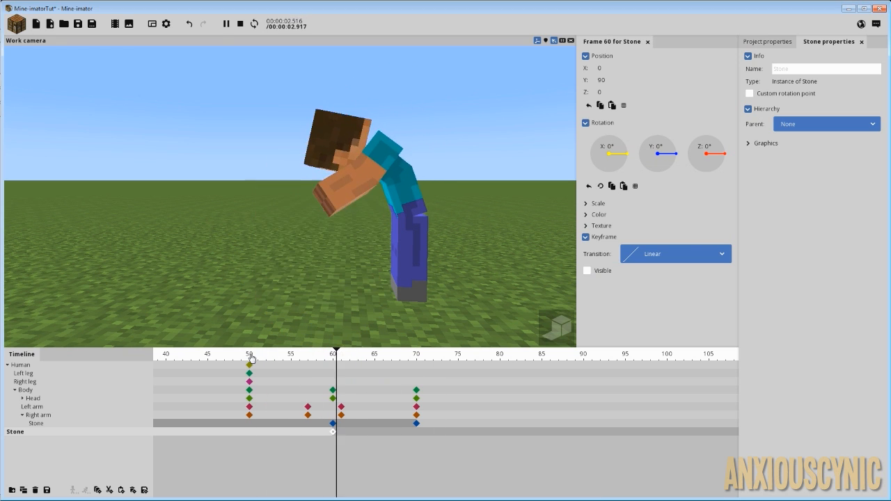
key(space)
- Delete the parented stone's keyframe at frame 70 and make the stone visible at its frame 60 keyframe
click(417, 425)
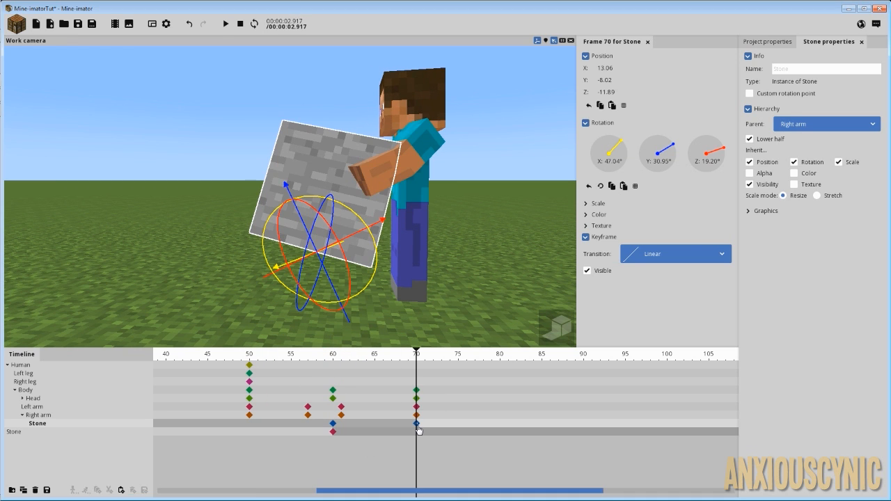
key(Delete)
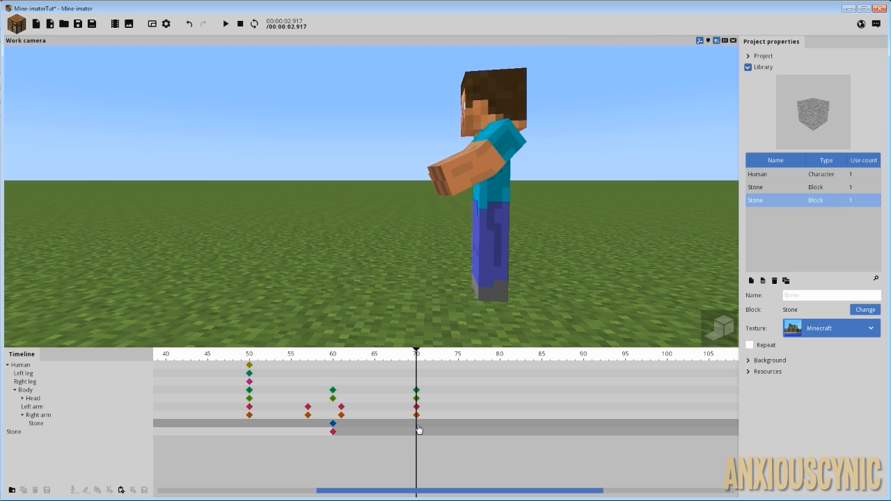
click(333, 424)
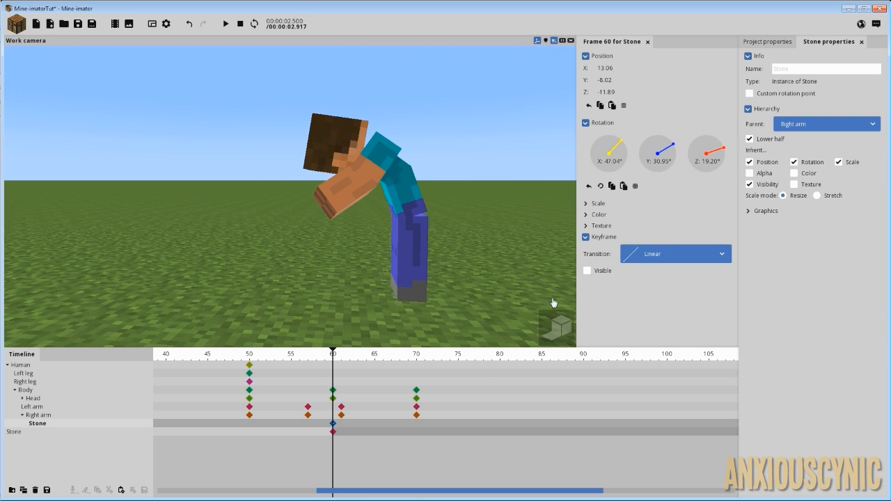
click(588, 271)
- Add an earlier keyframe for the parented stone, turn off its visibility and move it to frame 0
drag(276, 426, 158, 426)
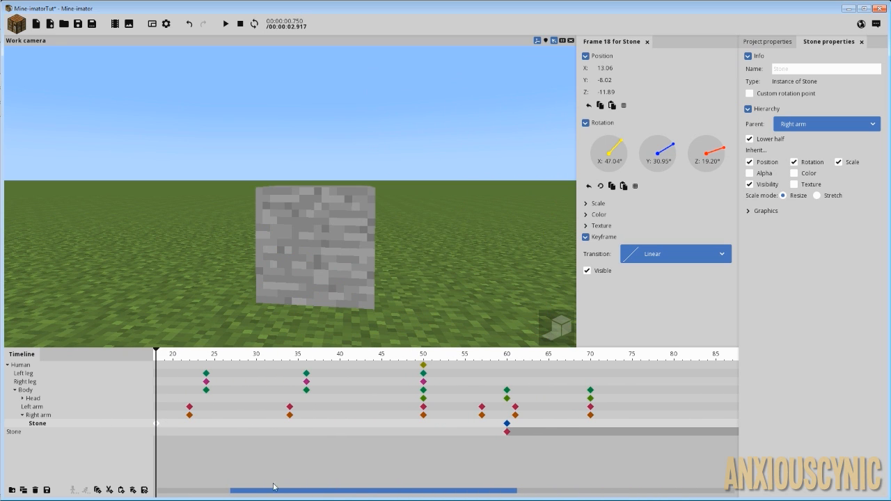
drag(273, 490, 194, 489)
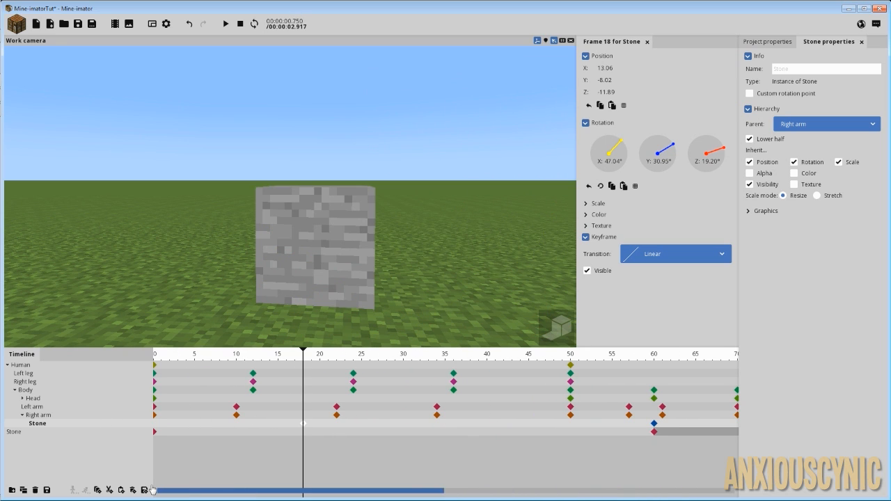
click(595, 275)
drag(303, 424, 153, 426)
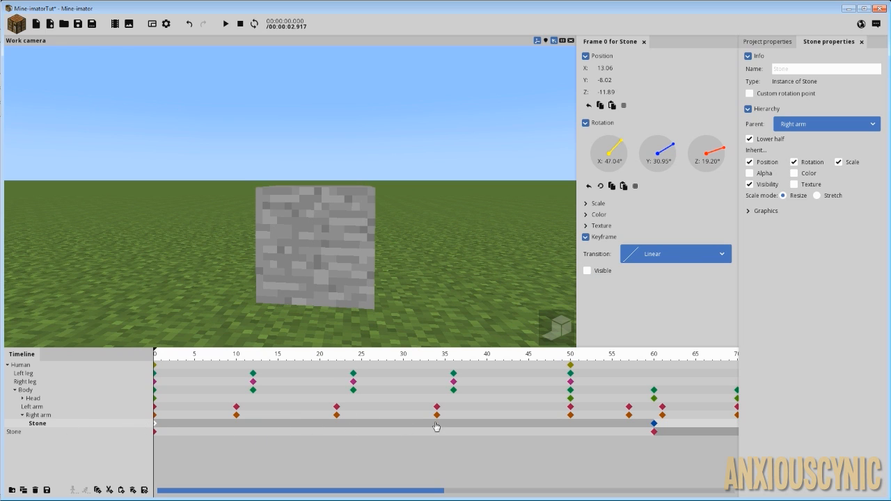
- Check both stones' keyframes at frame 60 and play the lifting animation from around frame 43
click(653, 425)
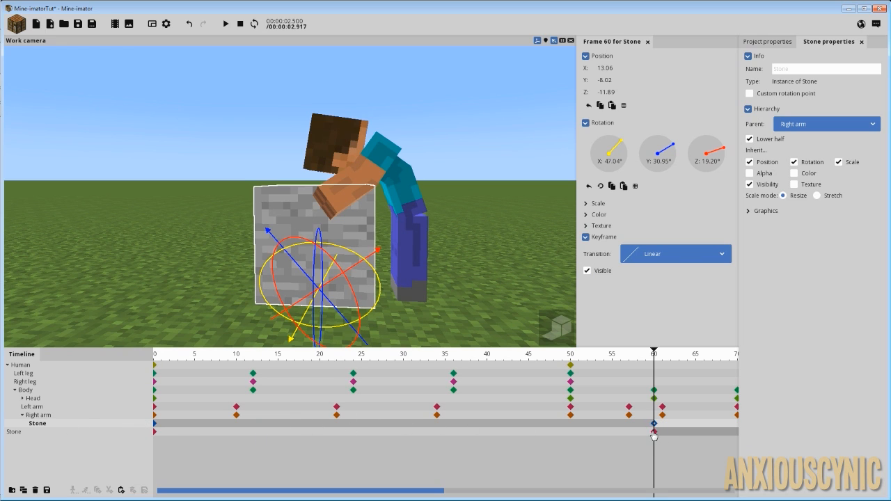
click(654, 433)
mouse_move(509, 356)
mouse_down()
mouse_move(423, 357)
mouse_move(603, 359)
mouse_move(771, 379)
mouse_move(508, 362)
mouse_up()
key(space)
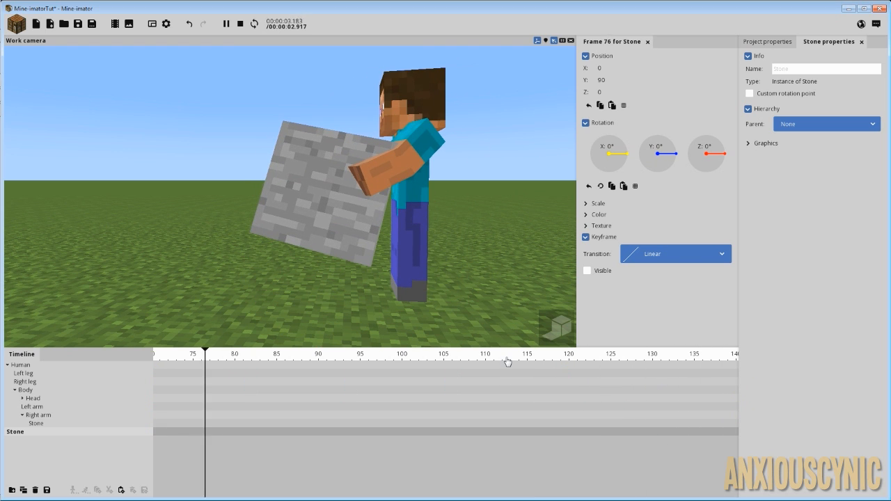
- Review the approach and lift from a side view, scrubbing from around frame 42 to frame 71
key(space)
drag(209, 174, 435, 240)
scroll(362, 174, up, 3)
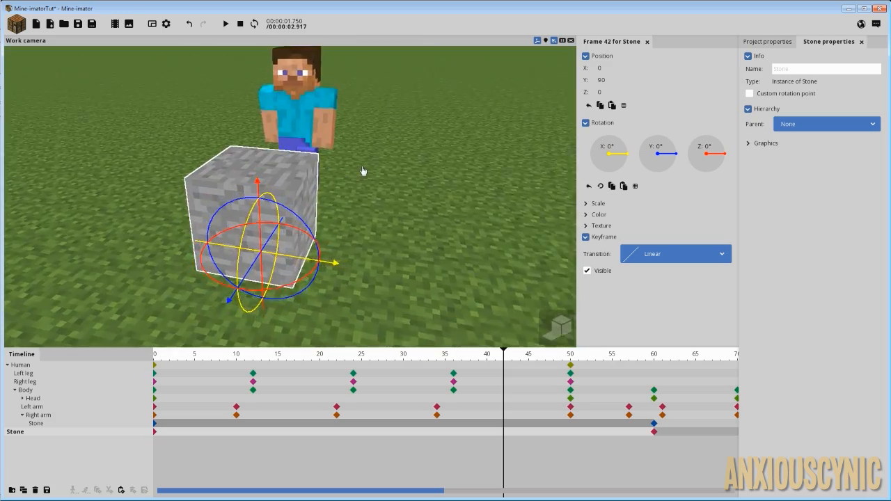
drag(362, 174, 478, 152)
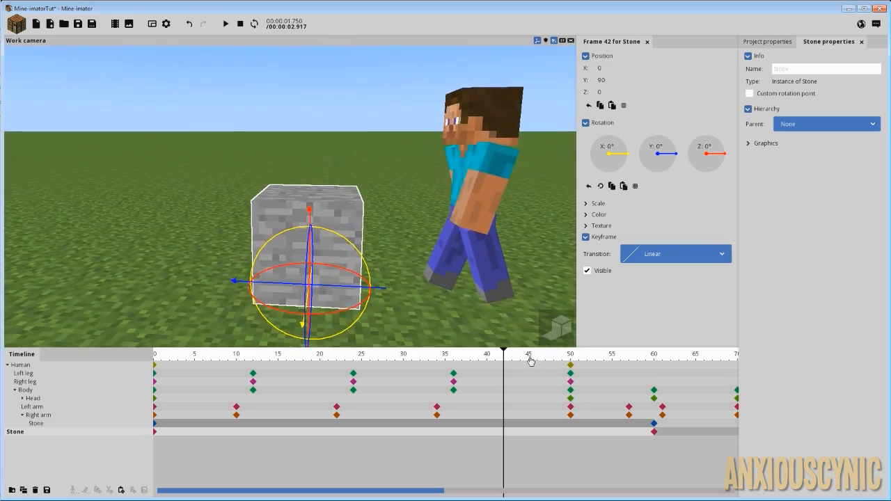
drag(530, 358, 714, 373)
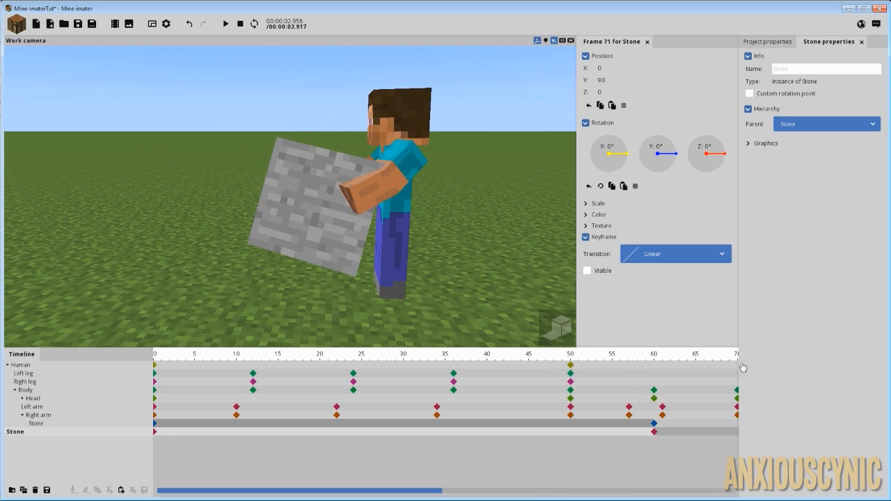
mouse_move(477, 213)
mouse_down()
mouse_move(472, 199)
mouse_move(390, 166)
mouse_move(488, 210)
mouse_move(471, 237)
mouse_move(404, 259)
mouse_move(536, 203)
mouse_move(566, 202)
mouse_move(522, 240)
mouse_move(463, 218)
mouse_move(469, 208)
mouse_up()
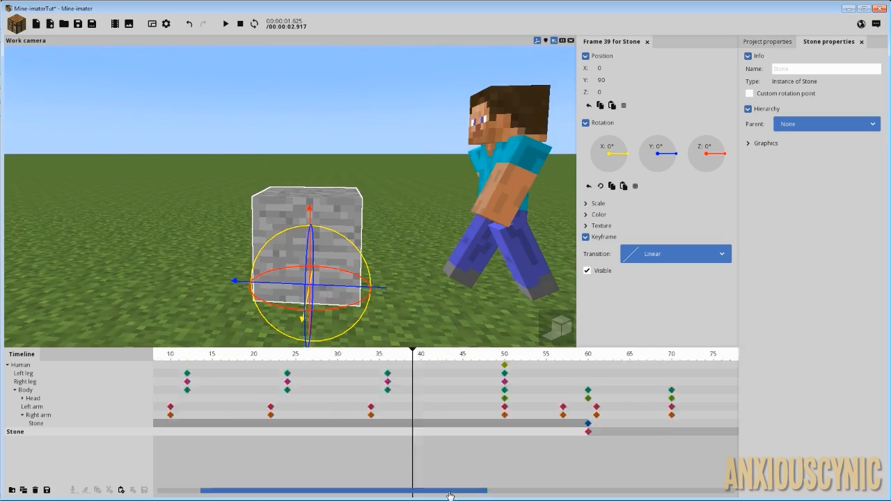
- Check the swap between the two stones by playing and scrubbing from around frame 58 to frame 77
drag(450, 496, 474, 495)
drag(411, 360, 502, 359)
key(space)
key(space)
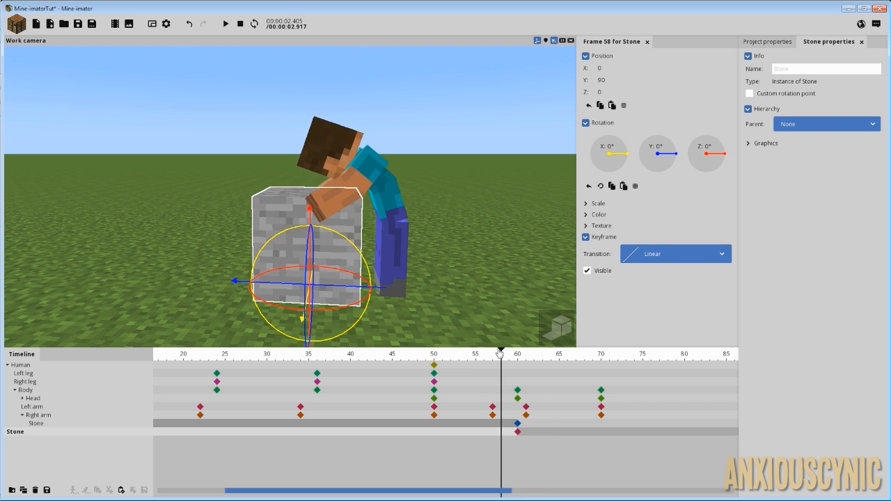
key(space)
key(space)
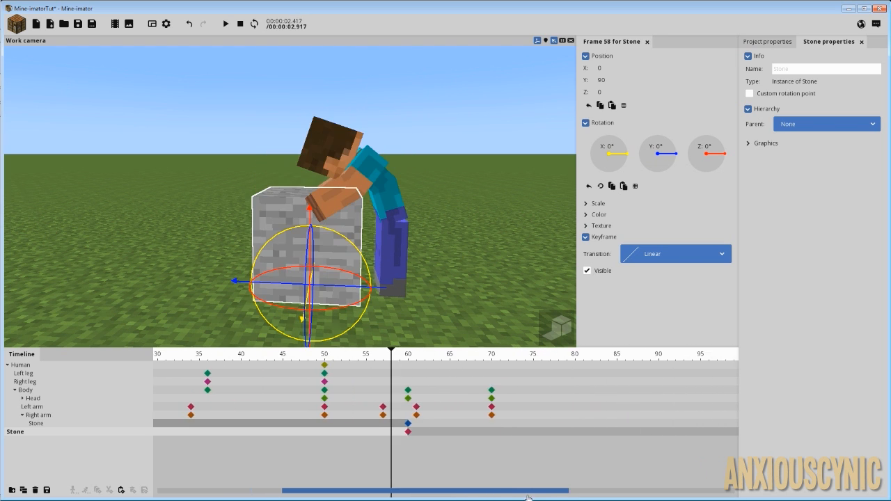
drag(515, 360, 545, 363)
mouse_move(433, 299)
mouse_down()
mouse_move(404, 348)
mouse_move(419, 305)
mouse_move(383, 306)
mouse_move(433, 299)
mouse_up()
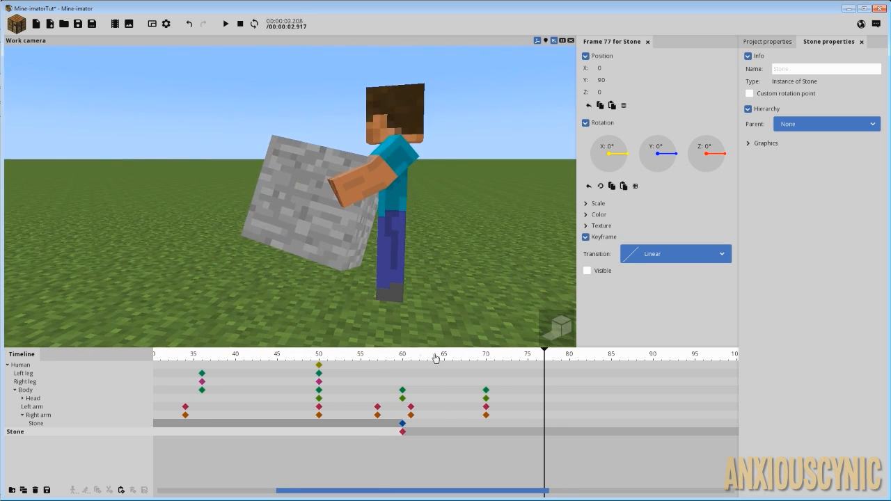
drag(436, 358, 544, 386)
drag(489, 493, 559, 493)
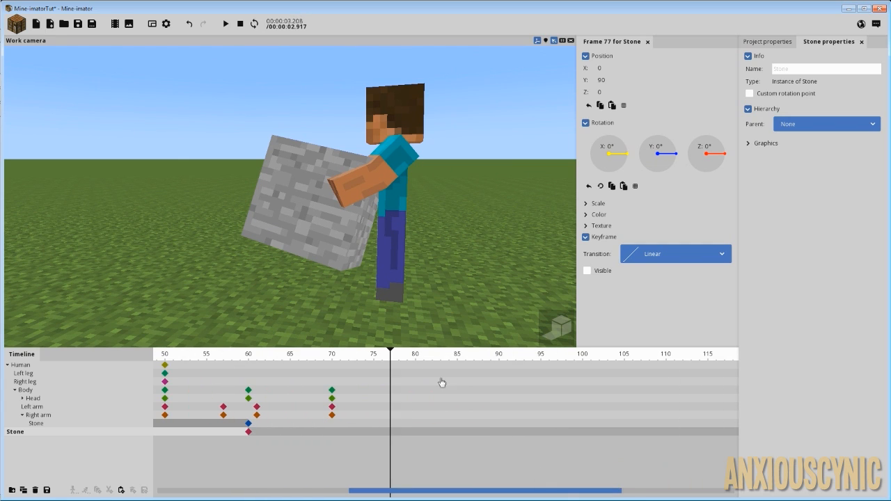
- Add body and head keyframes at frame 85 and turn the head to about 24.33° on Z
click(414, 356)
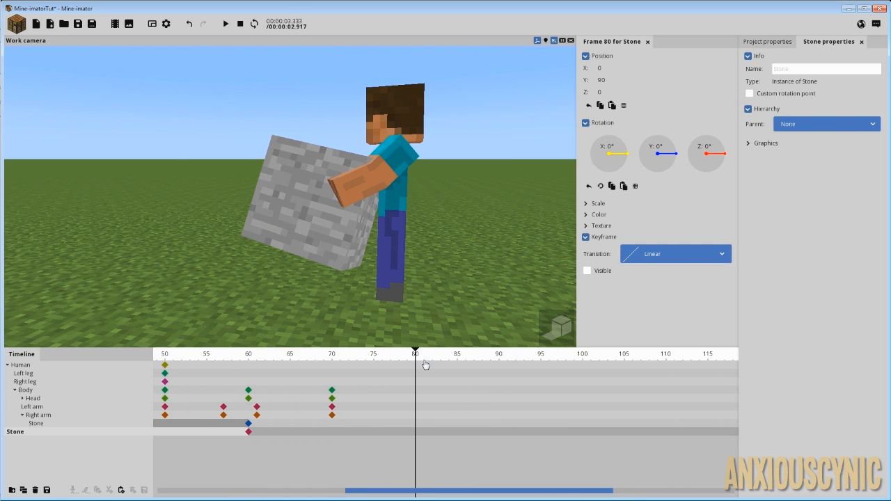
drag(412, 358, 460, 361)
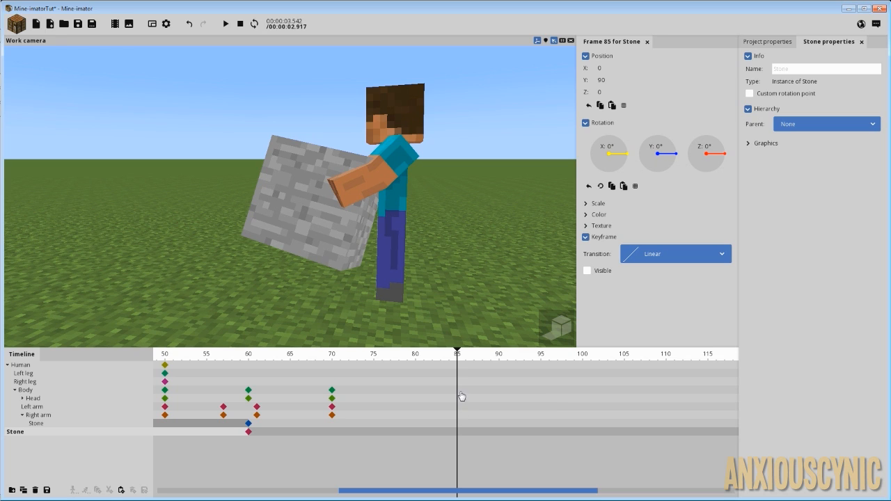
click(457, 391)
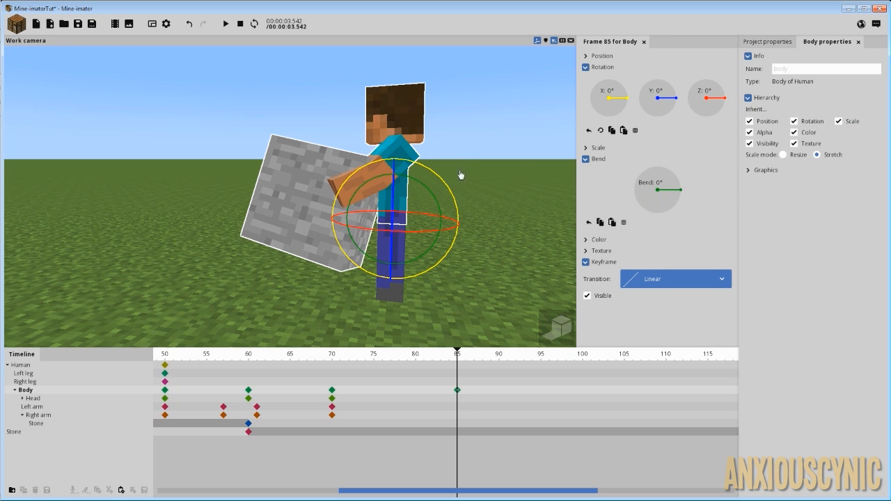
click(457, 399)
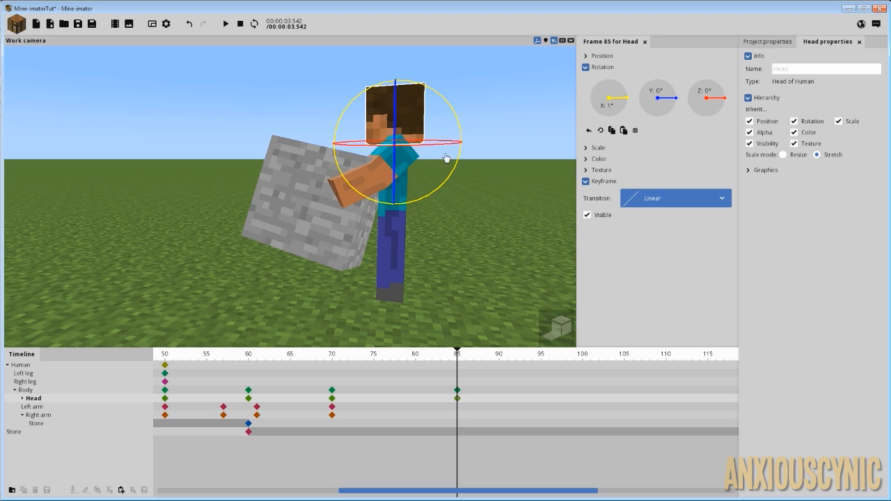
drag(446, 158, 421, 206)
drag(422, 137, 405, 134)
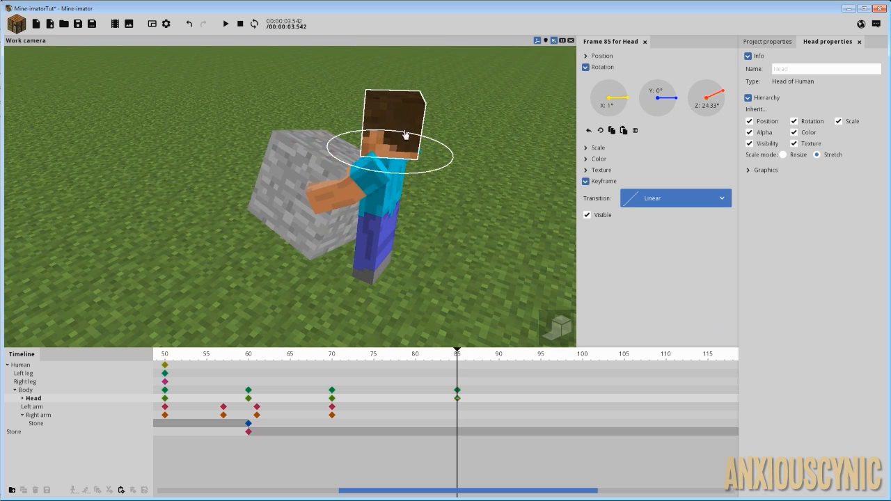
- Add head keyframes at frame 96 turned to about -19.18° on Z and at frame 104 with Z rotation reset to 0°
click(550, 399)
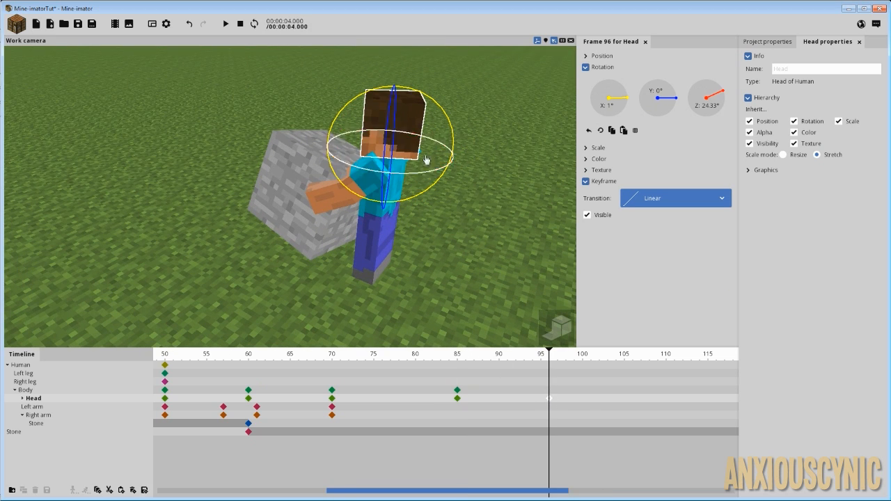
drag(425, 154, 442, 165)
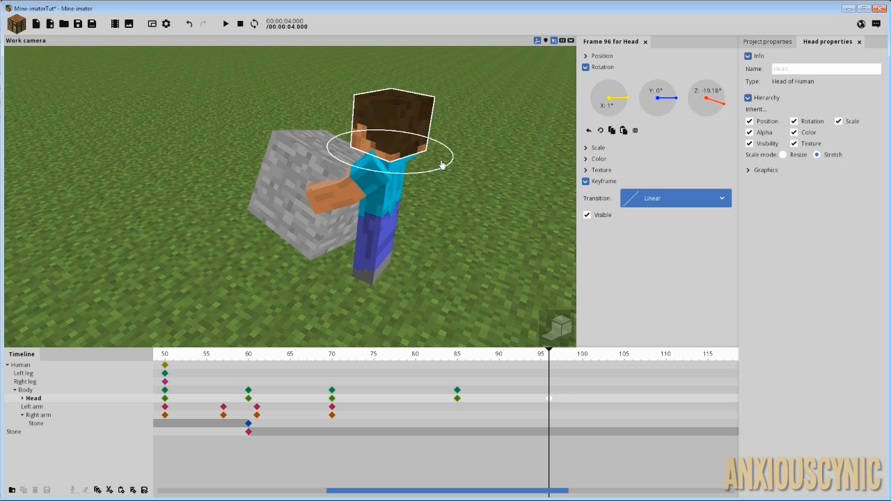
click(618, 399)
right_click(712, 94)
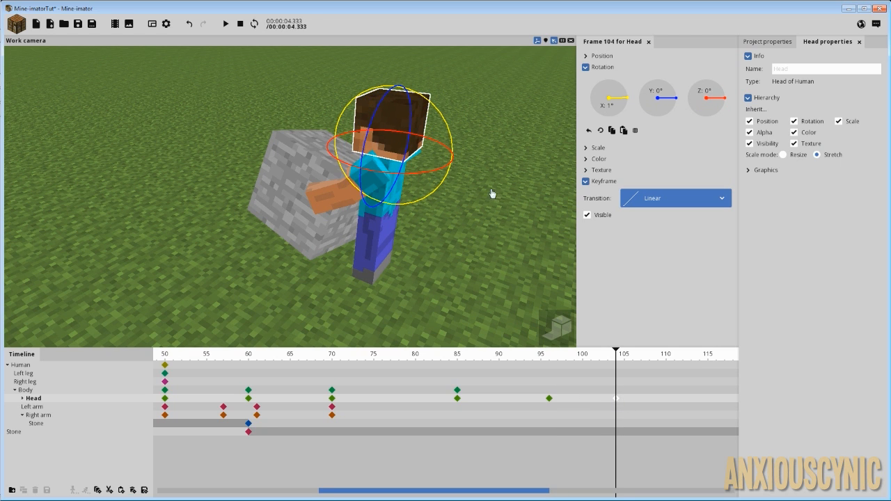
- Play the head-turning animation in a side view from around frame 69
drag(520, 241, 567, 178)
drag(482, 362, 328, 368)
key(space)
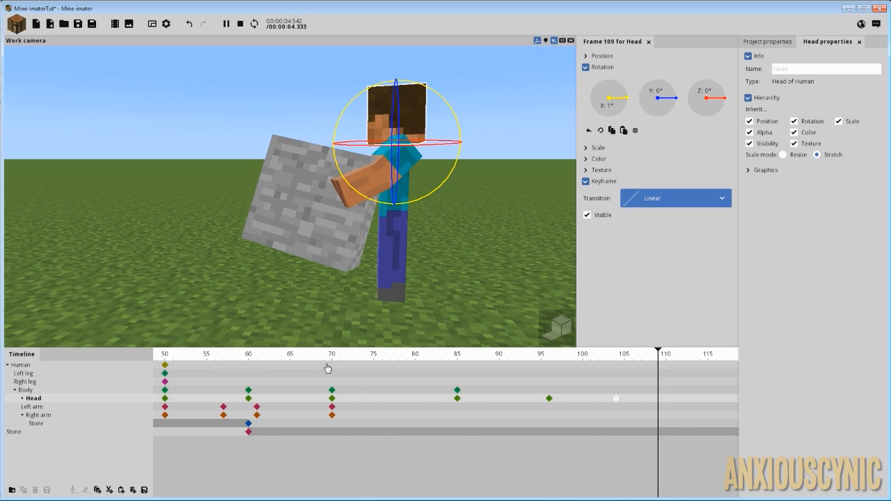
key(space)
- Add a Human keyframe at frame 109 and one at frame 130 with the character moved forward to about Y 154.71
drag(538, 497, 596, 497)
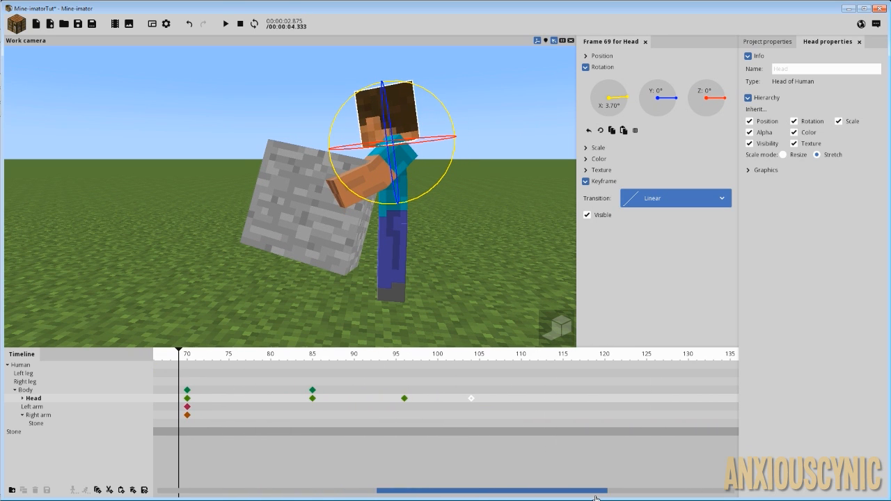
click(514, 372)
scroll(515, 389, down, 5)
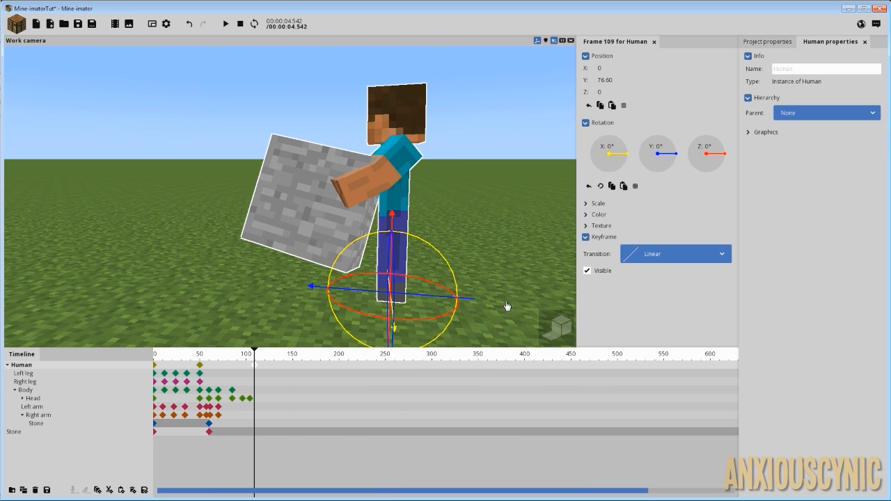
drag(477, 209, 462, 198)
scroll(463, 209, down, 4)
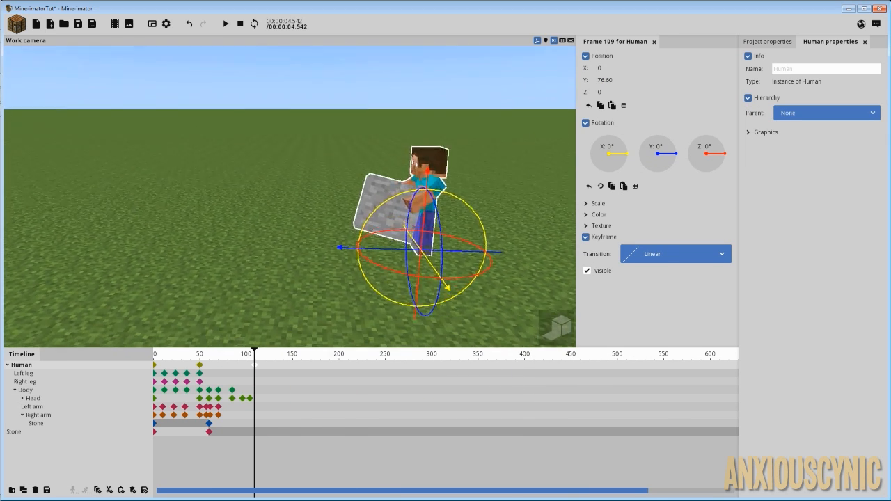
drag(223, 270, 218, 271)
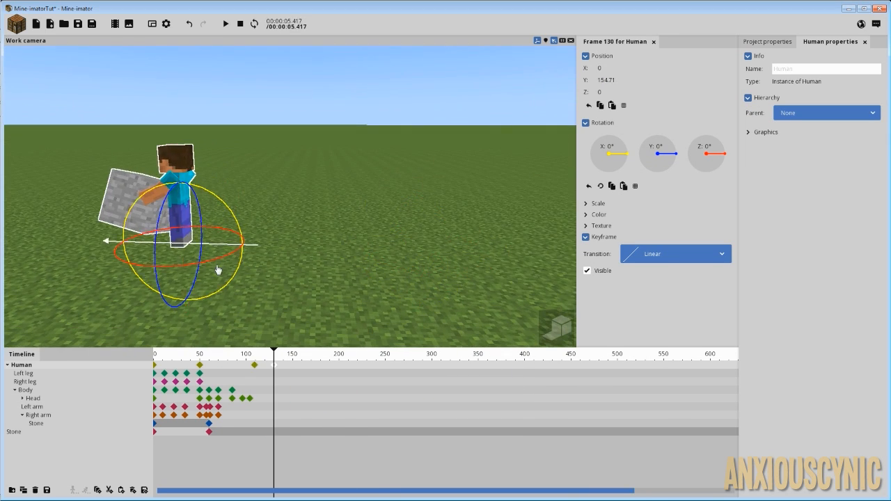
- Generate a walk cycle from the Human's frame 109 keyframe and play the animation from around frame 68
click(255, 365)
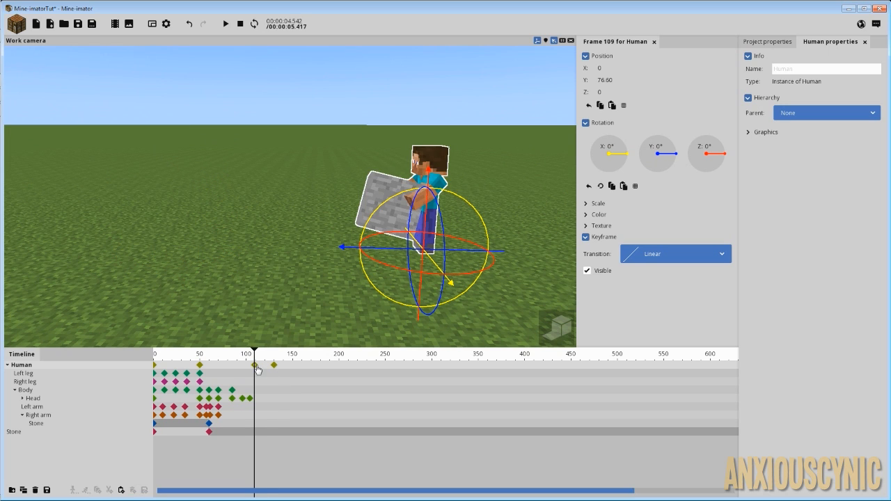
click(255, 365)
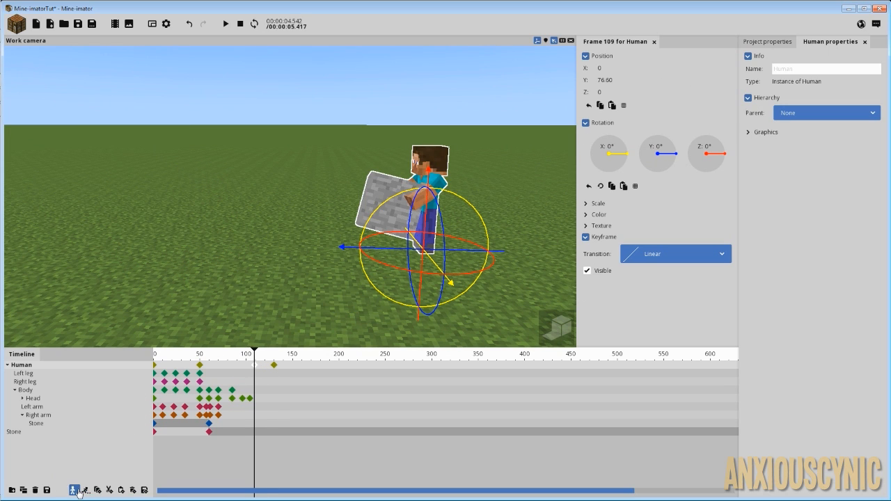
click(74, 490)
drag(237, 356, 215, 357)
key(space)
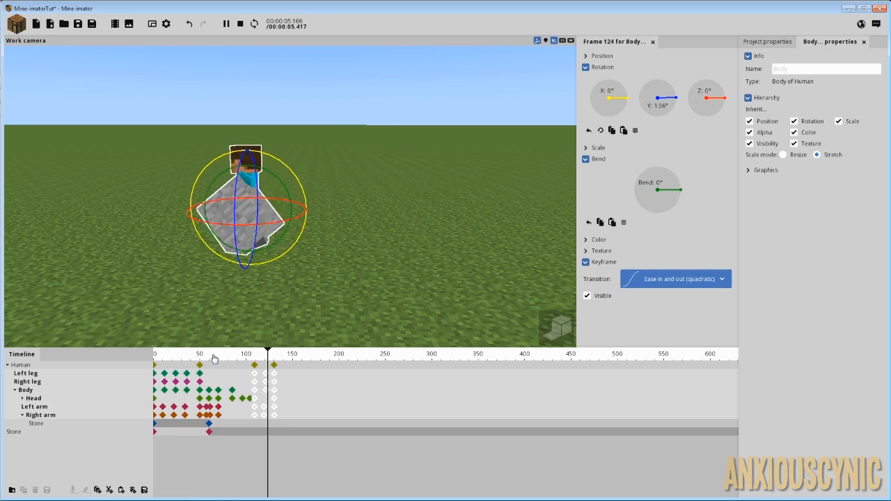
click(214, 358)
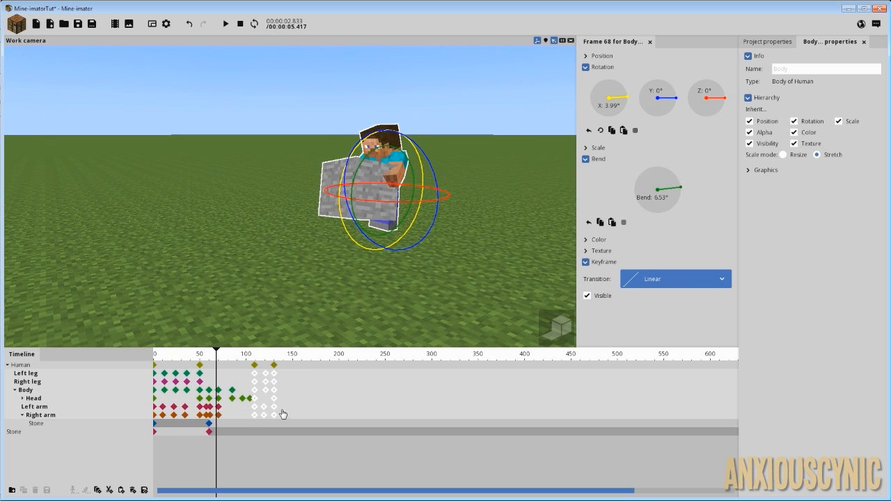
- Delete the walk cycle's left and right arm keyframes from frames 109 to 130 and play from around frame 50
click(285, 414)
drag(287, 407, 249, 420)
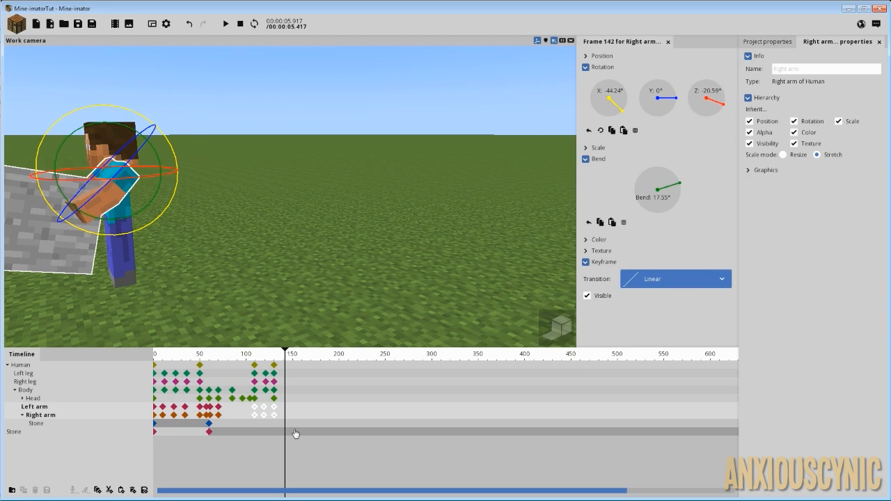
key(Delete)
click(198, 358)
key(space)
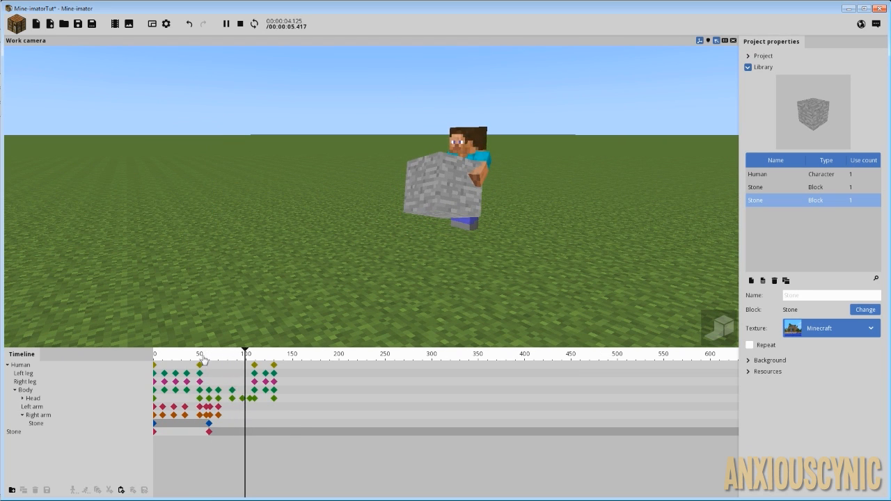
mouse_move(594, 239)
mouse_down()
mouse_move(543, 242)
mouse_move(592, 256)
mouse_up()
key(space)
- Scrub through the carrying walk up to around frame 152 and save the project
mouse_move(284, 358)
mouse_down()
mouse_move(314, 361)
mouse_move(249, 363)
mouse_move(277, 371)
mouse_up()
scroll(282, 377, up, 2)
drag(334, 495, 296, 493)
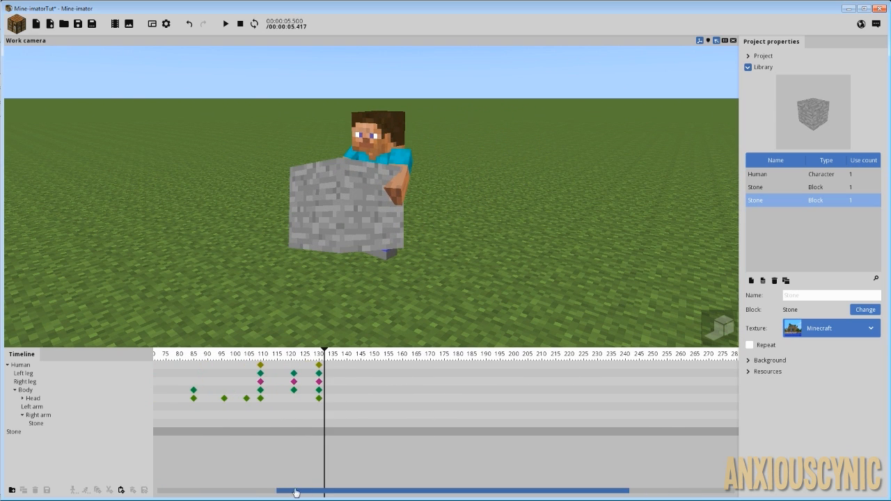
drag(265, 361, 380, 374)
key(space)
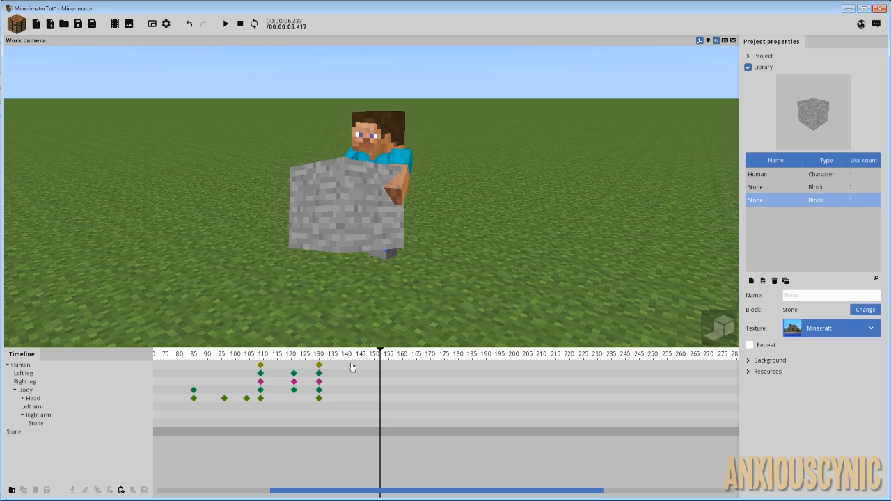
key(ctrl+s)
- Play the carrying walk from around frame 109 with the stone and arms seen from the side
middle_drag(441, 259, 423, 251)
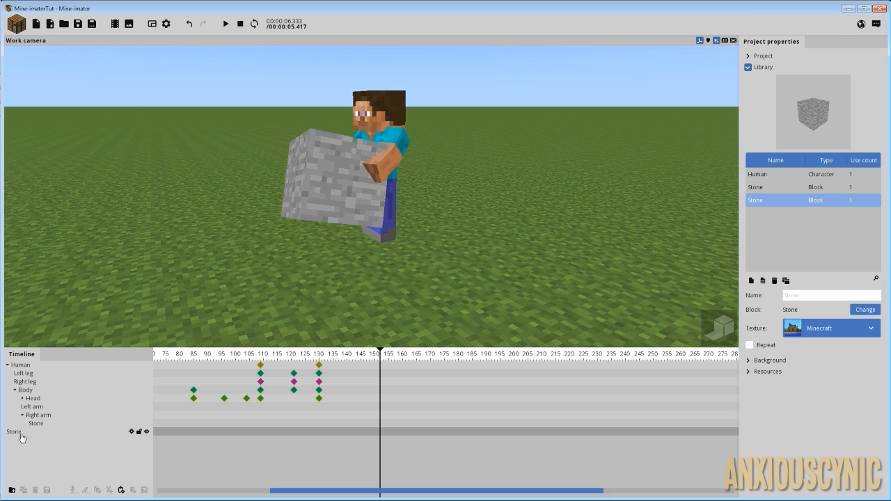
drag(373, 360, 261, 350)
key(space)
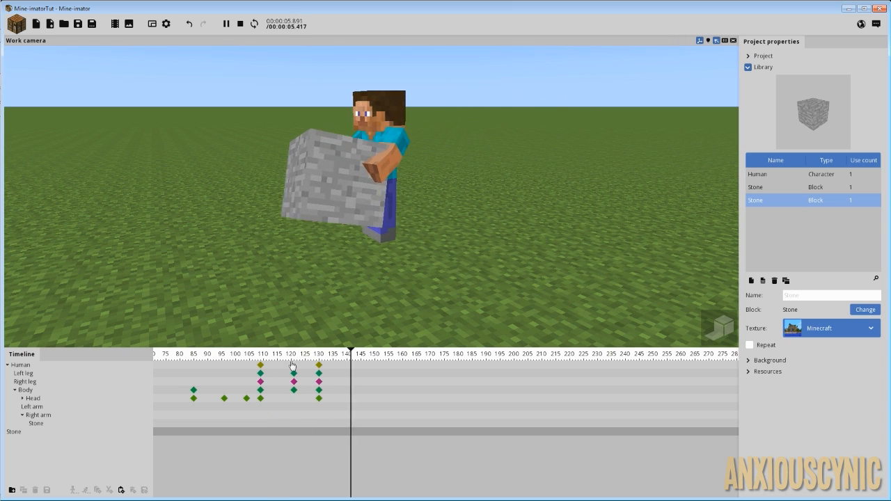
- Add keyframes for the left arm and right arm at frame 138
drag(318, 357, 344, 359)
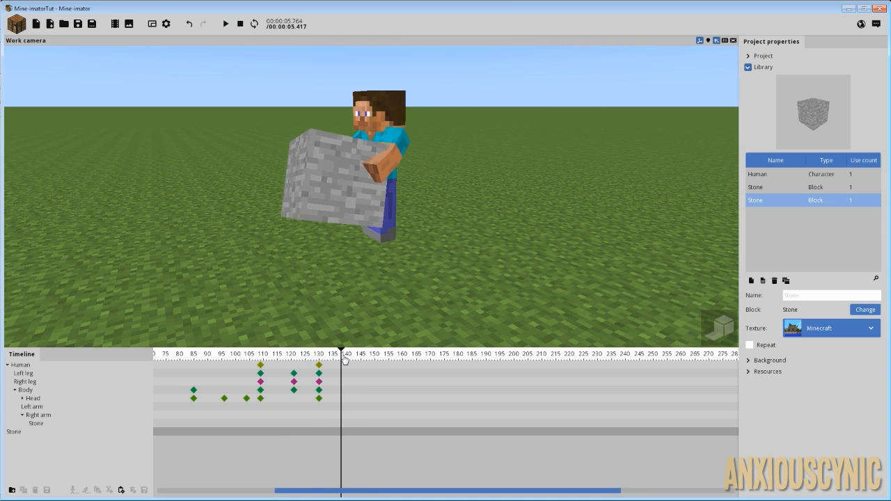
click(341, 409)
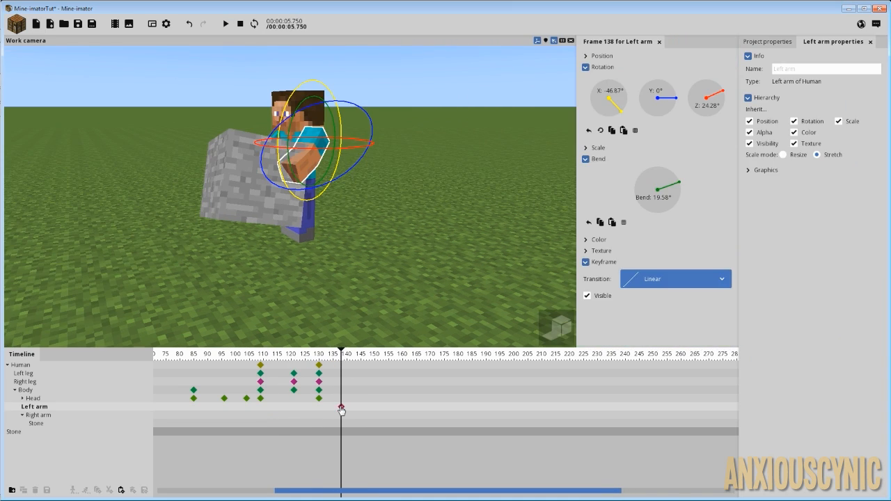
click(344, 418)
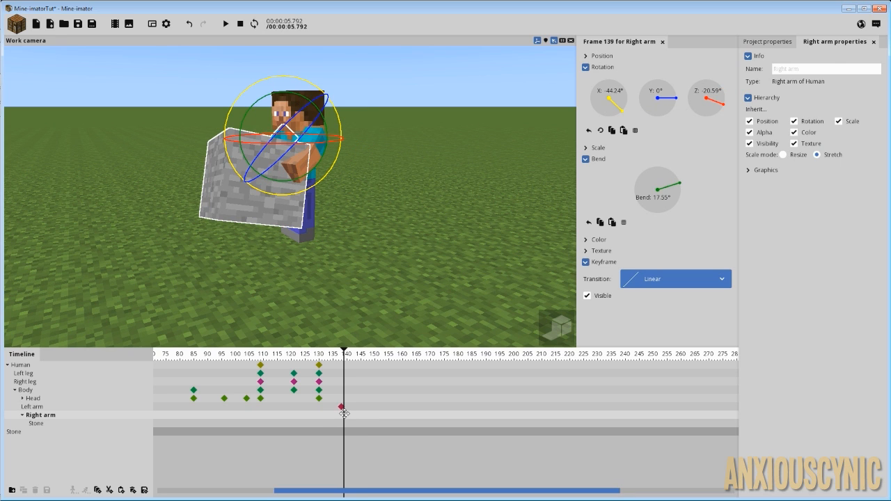
ctrl+scroll(343, 414, up, 2)
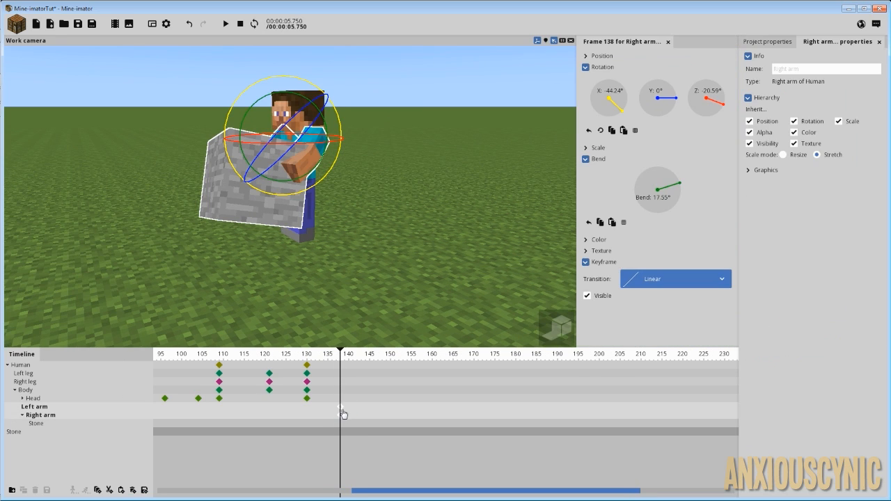
- Move the left arm and right arm keyframes from frame 138 to frame 130
drag(341, 413, 307, 409)
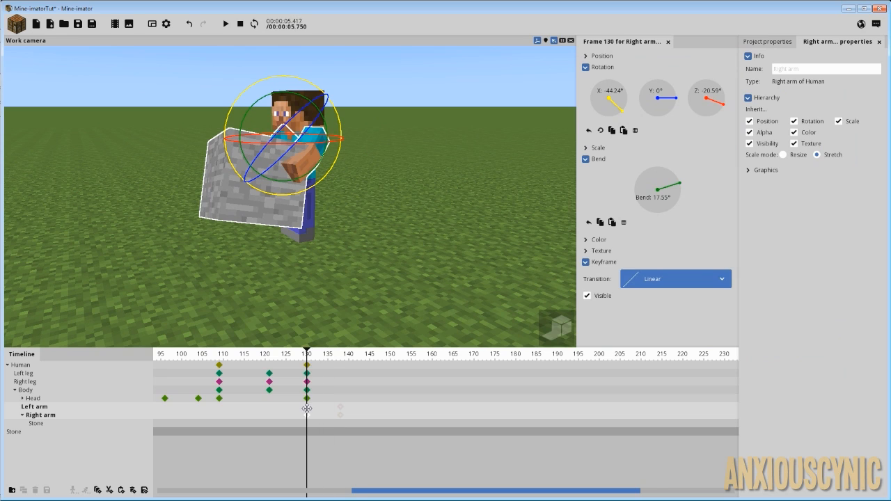
click(22, 415)
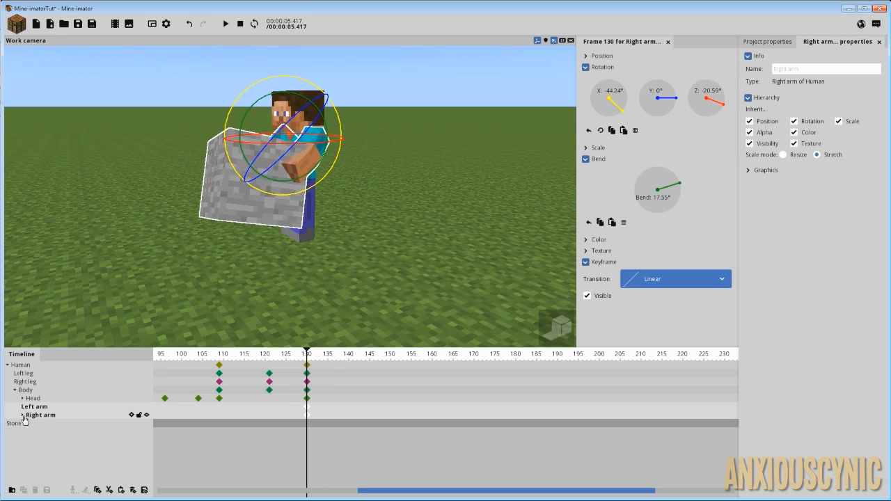
click(308, 415)
- Key the body leaning back at frame 134 with X rotation about -5.68° and bend about -12.75°
drag(384, 207, 386, 205)
scroll(367, 208, up, 3)
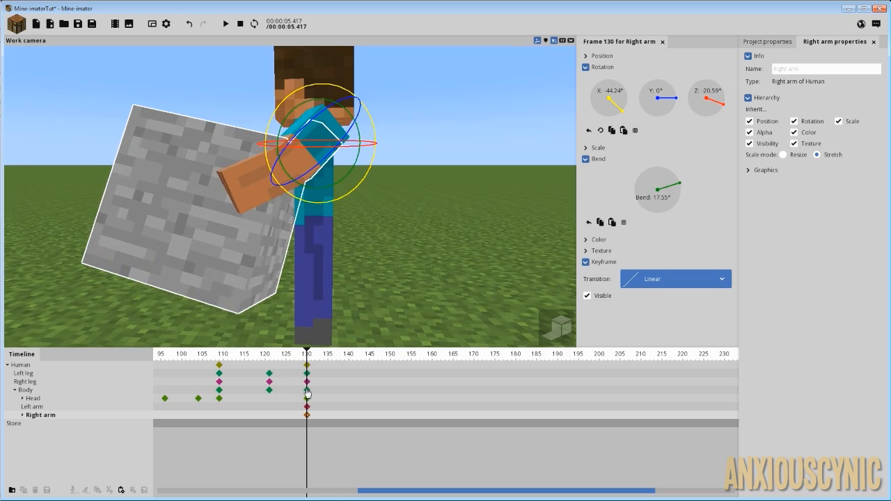
click(307, 392)
click(325, 396)
scroll(326, 397, up, 3)
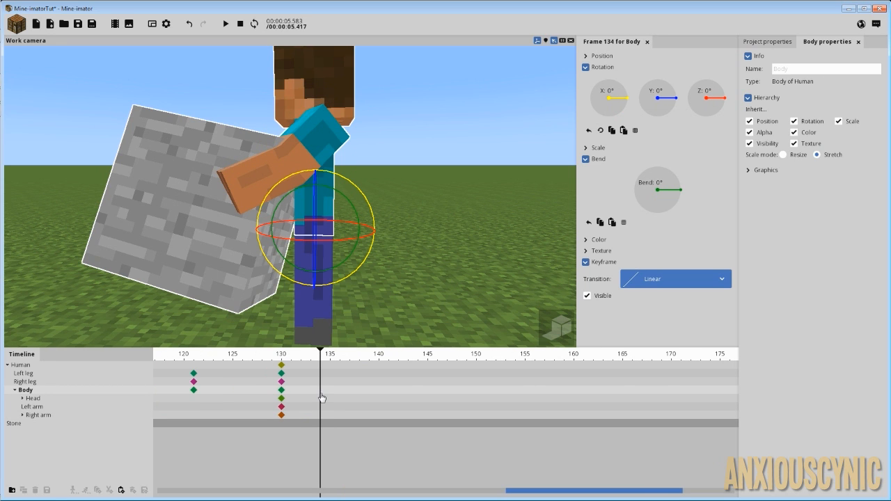
drag(332, 176, 338, 196)
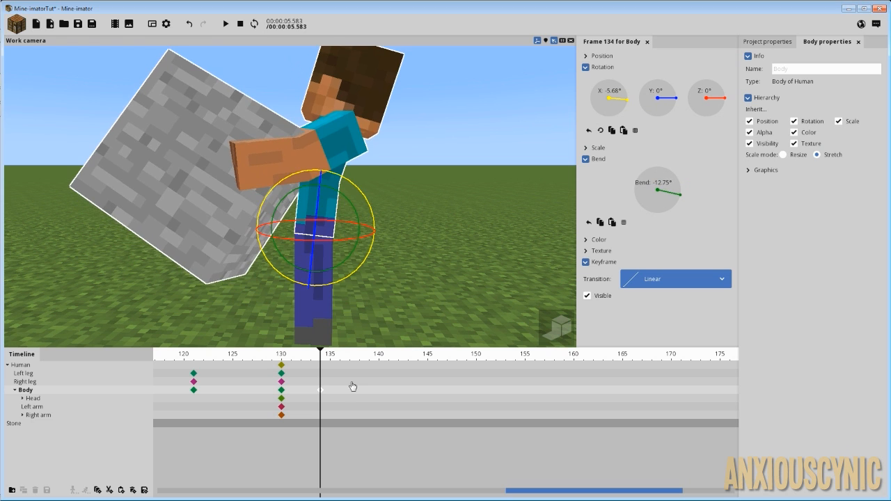
- Play the lean-back from around frame 130 and move the body's frame 134 keyframe to frame 137
drag(286, 359, 264, 359)
key(space)
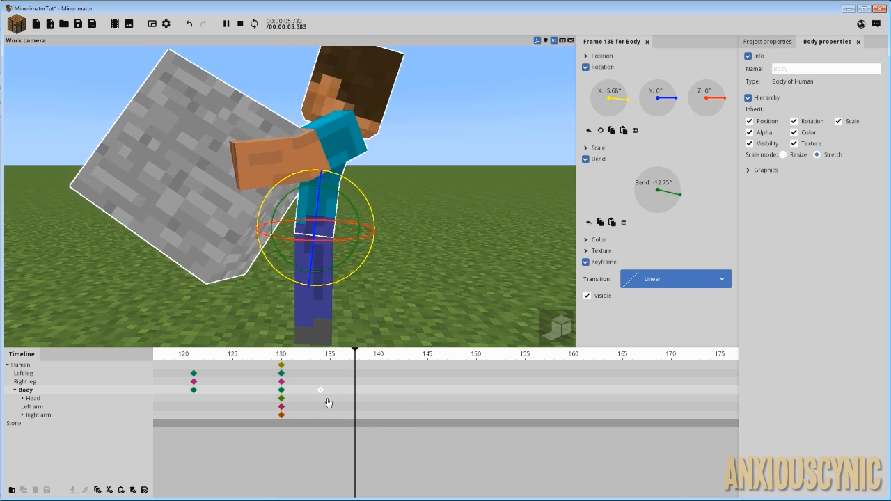
key(space)
drag(322, 392, 350, 395)
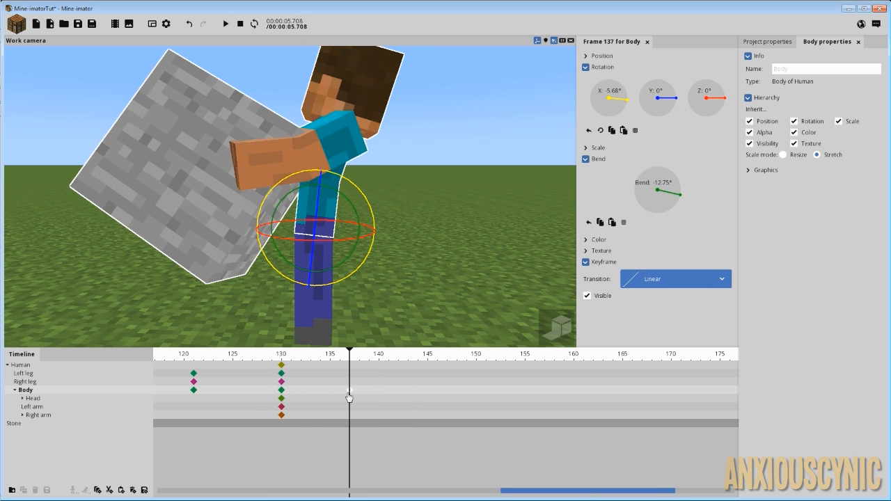
- Key both arms at frame 137, raise them together to a right arm X rotation of about -70.5°, and play the motion
click(353, 408)
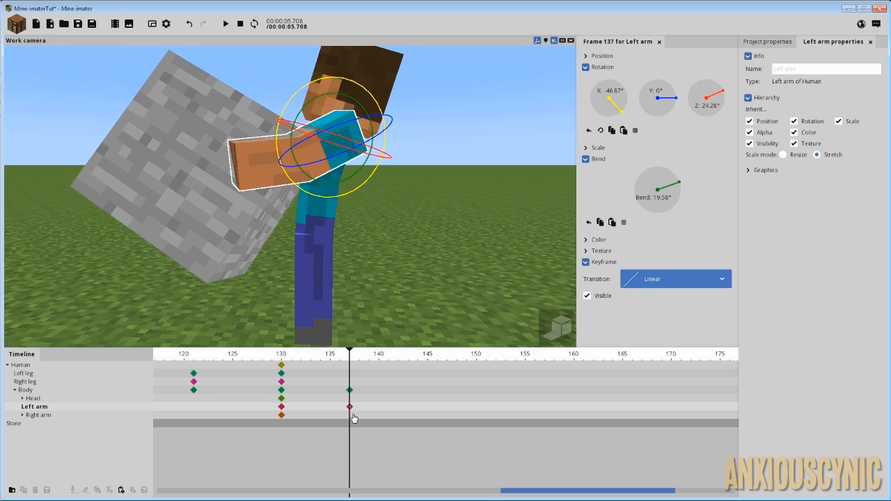
click(352, 417)
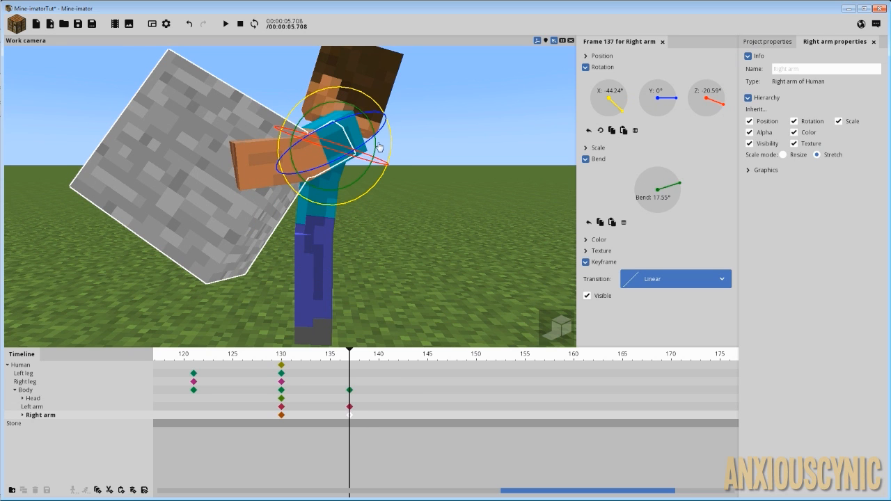
drag(362, 403, 342, 423)
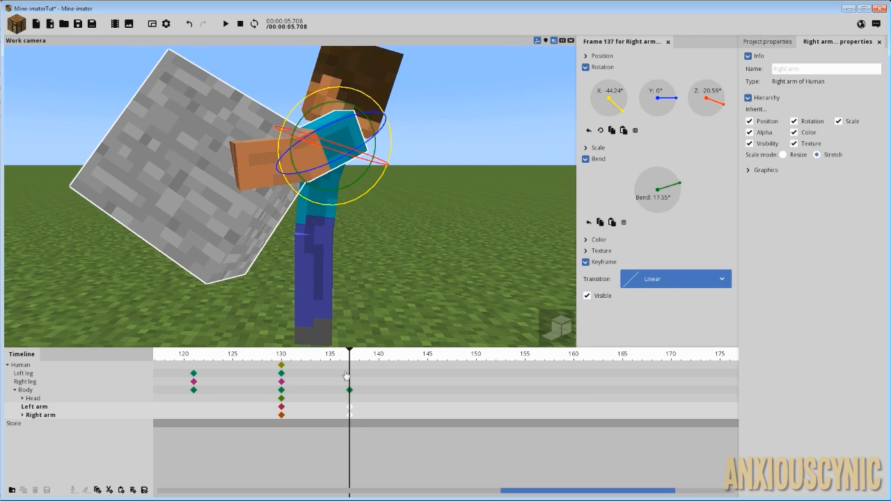
drag(419, 171, 363, 101)
drag(408, 237, 373, 311)
drag(318, 355, 255, 354)
key(space)
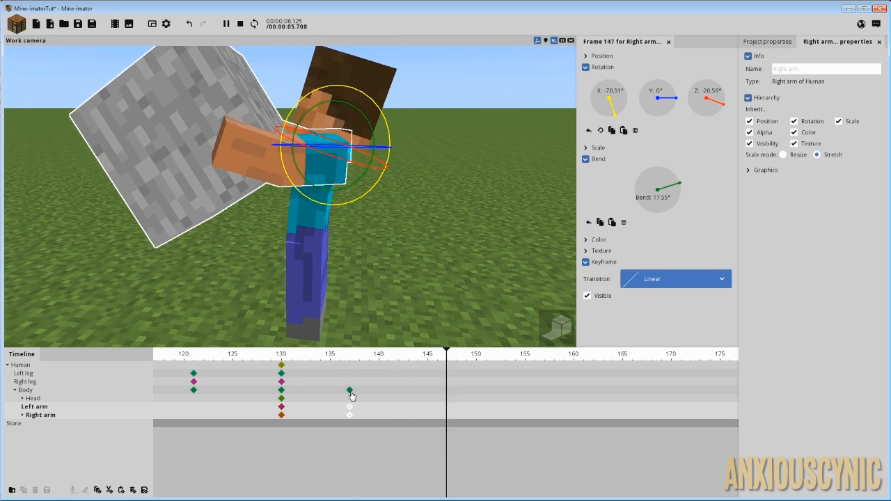
- Key the body upright at frame 143 with bend and X rotation reset to 0°
click(380, 358)
drag(384, 359, 408, 368)
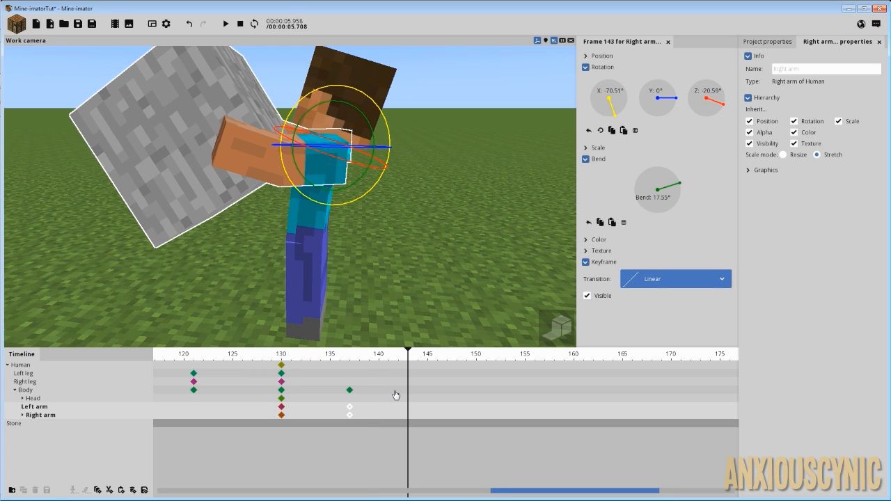
click(406, 391)
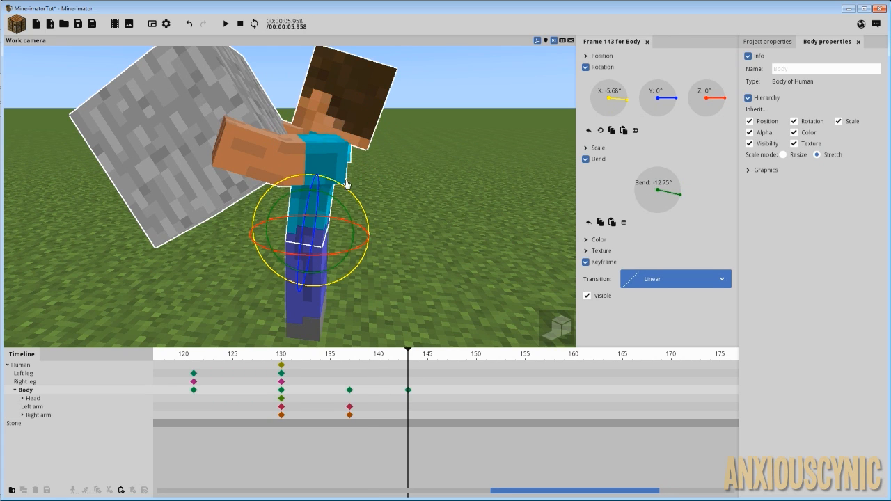
right_click(639, 195)
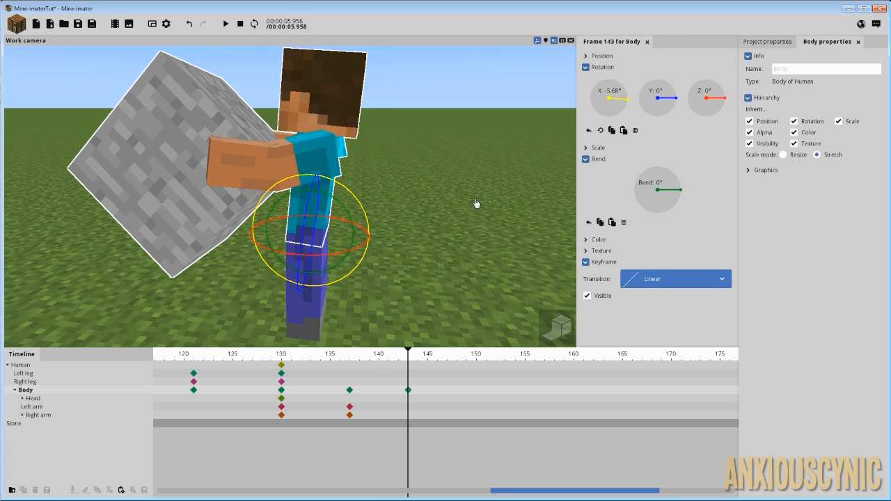
drag(341, 188, 336, 184)
right_click(612, 105)
- Play the lean-back and return from around frame 129 and examine the poses at frames 143 and 137 from the side
key(space)
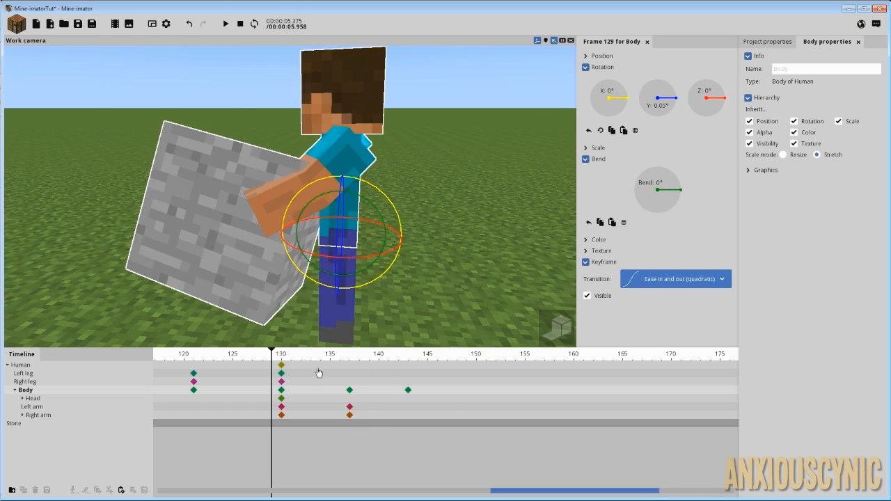
key(space)
scroll(464, 298, down, 3)
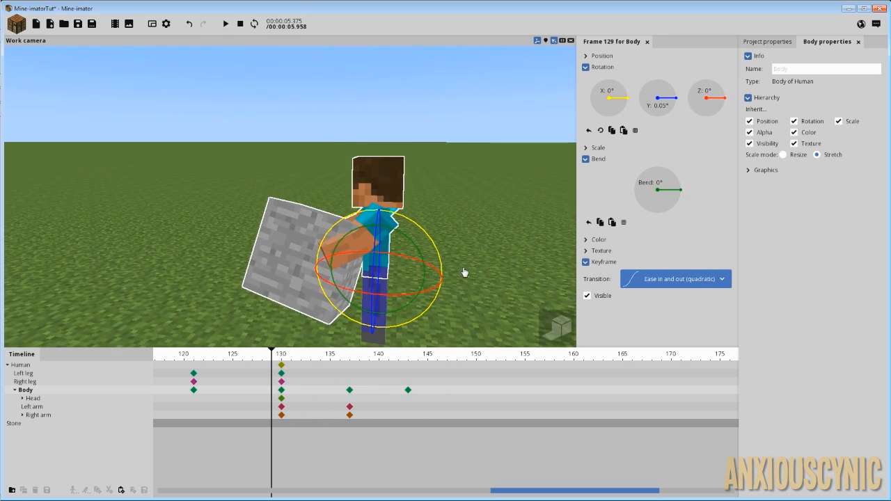
drag(466, 272, 480, 251)
key(space)
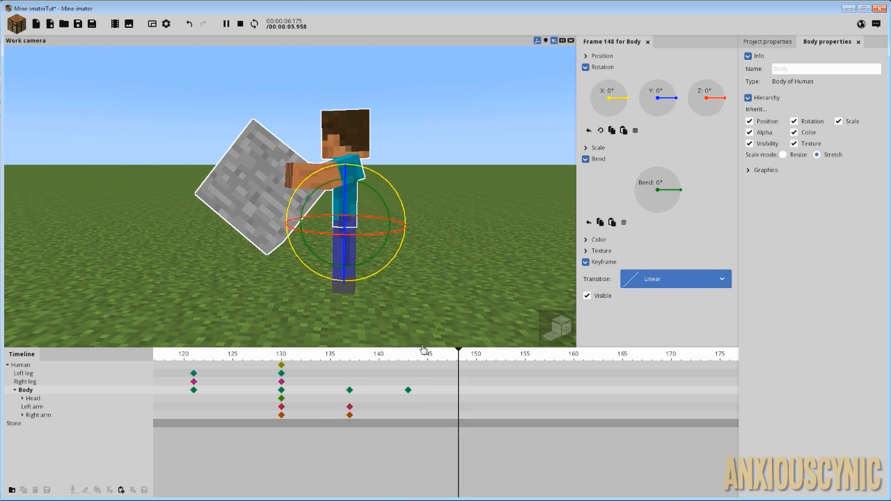
key(space)
mouse_move(397, 353)
mouse_down()
mouse_move(411, 360)
mouse_move(339, 364)
mouse_move(437, 365)
mouse_move(408, 365)
mouse_up()
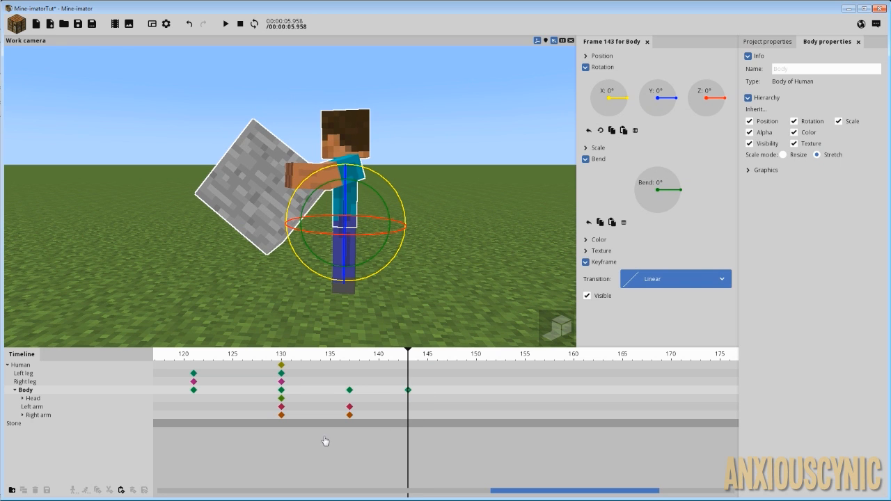
mouse_move(362, 355)
mouse_down()
mouse_move(280, 359)
mouse_move(379, 366)
mouse_move(308, 368)
mouse_move(334, 358)
mouse_move(360, 362)
mouse_move(350, 360)
mouse_up()
key(space)
key(space)
key(space)
key(space)
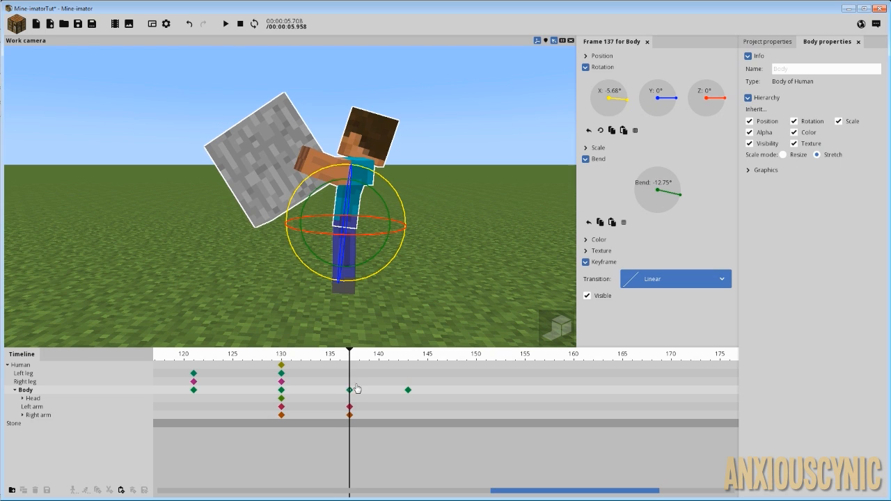
- At frame 137, key the unparented stone as visible and the arm-parented stone as hidden
click(350, 425)
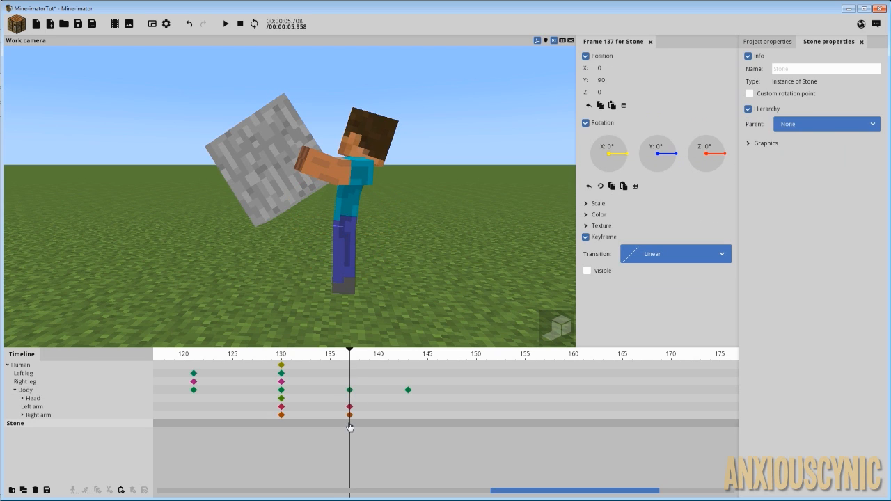
click(598, 273)
click(23, 415)
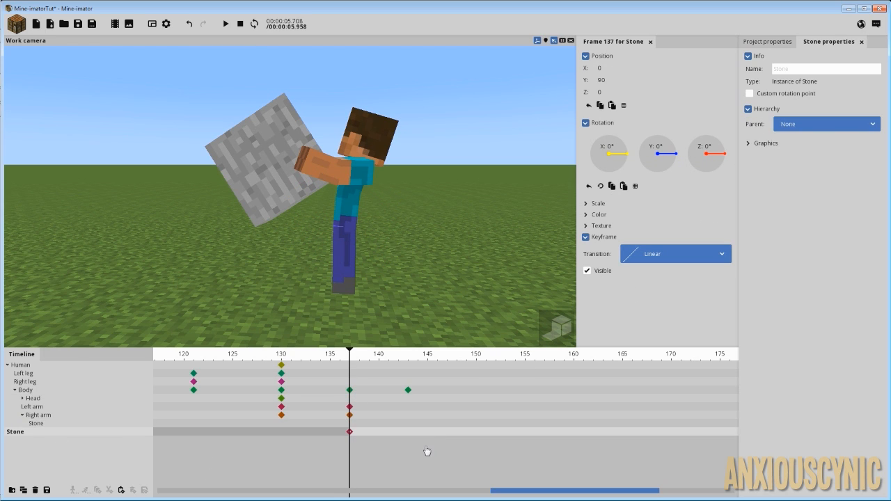
drag(351, 429, 351, 426)
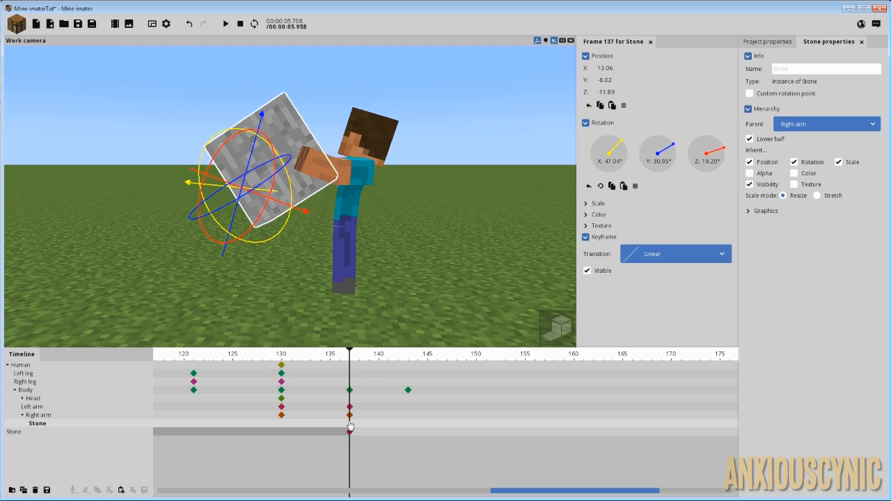
click(589, 271)
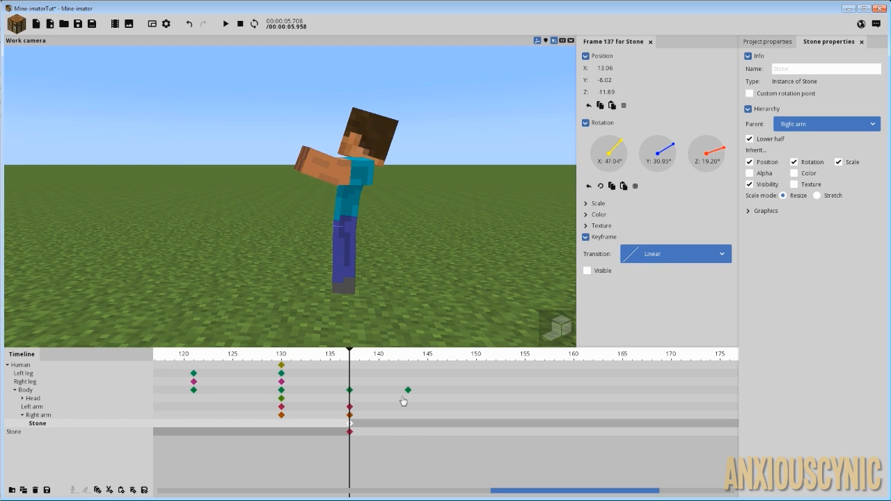
- Play the stone swap and move the arm-parented stone's hiding keyframe to frame 138
click(335, 367)
key(space)
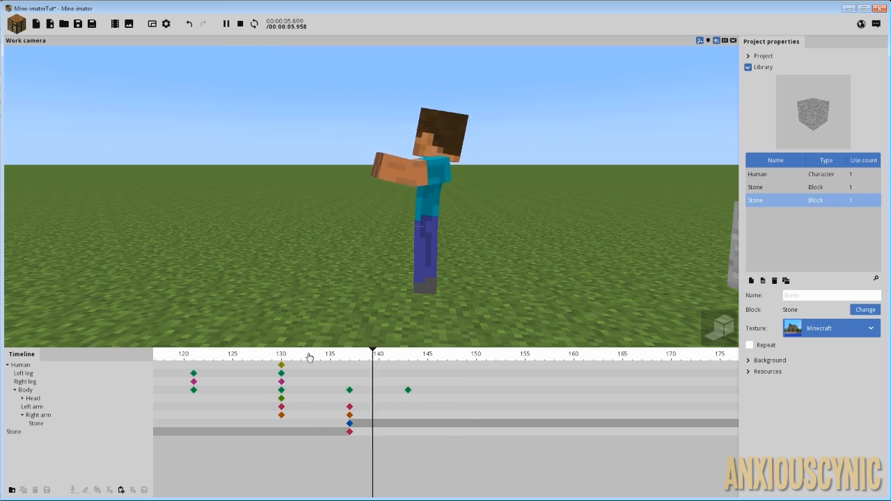
click(350, 432)
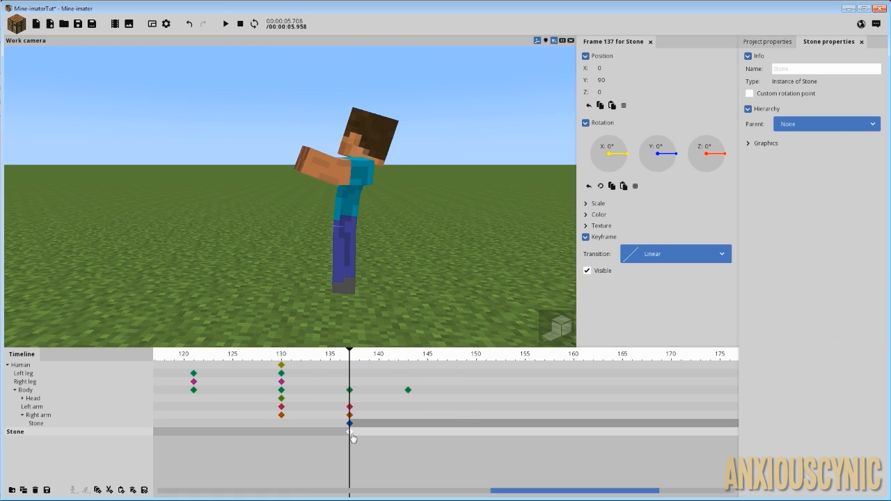
drag(350, 425, 351, 424)
click(358, 423)
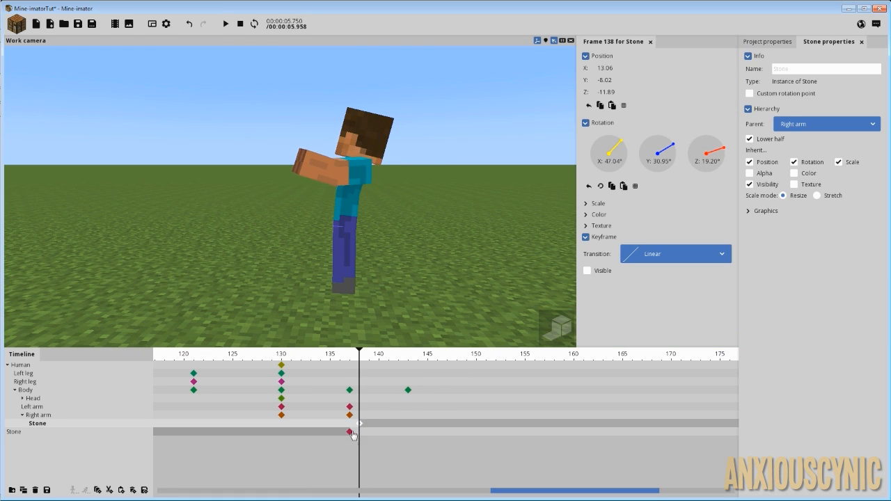
- Move the unparented stone at frame 137 next to the held stone, to about Y 164.75 and Z 15.18
click(350, 432)
right_drag(430, 247, 472, 247)
drag(431, 241, 146, 228)
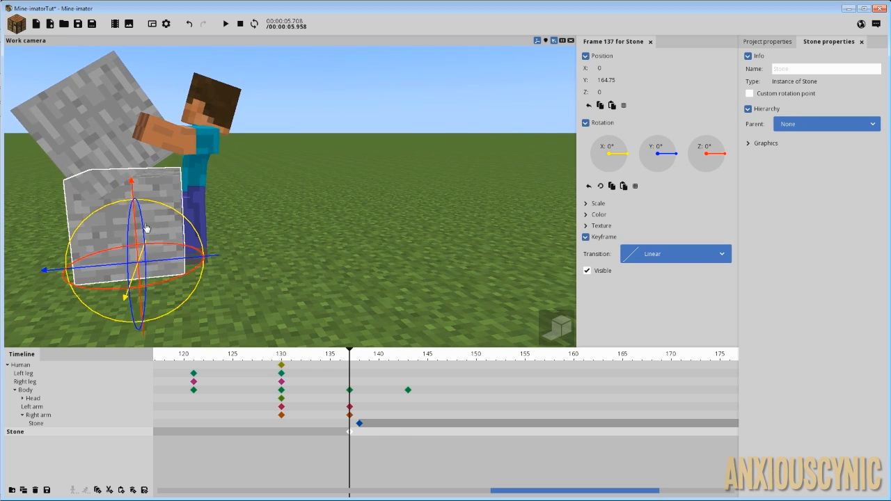
drag(132, 190, 191, 183)
right_drag(302, 159, 271, 145)
drag(302, 159, 366, 188)
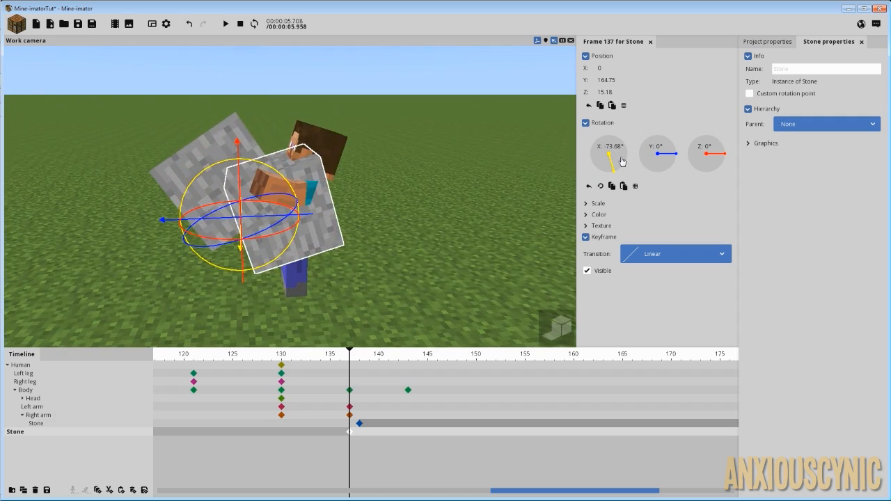
right_click(622, 161)
- Align the unparented stone with the held one at about position 0.78, 174.36, 19.12 and rotation -57.08°, 4.83°, 3.52°
drag(277, 171, 351, 150)
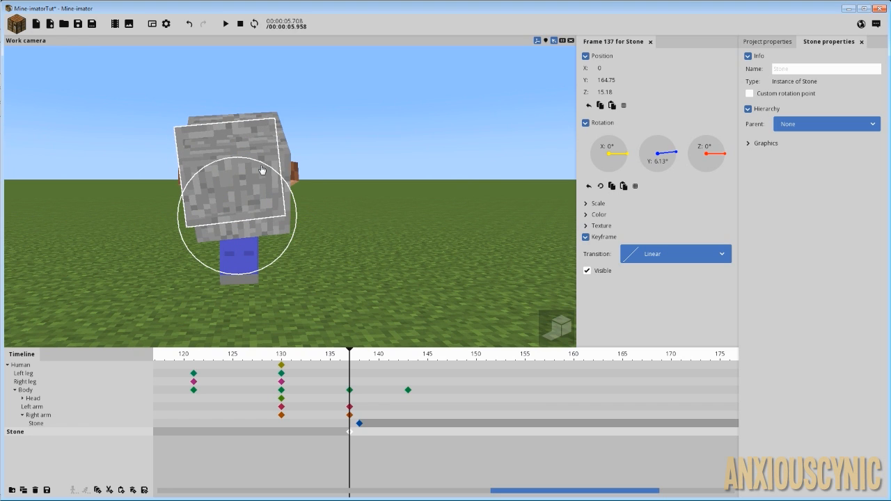
drag(264, 170, 243, 160)
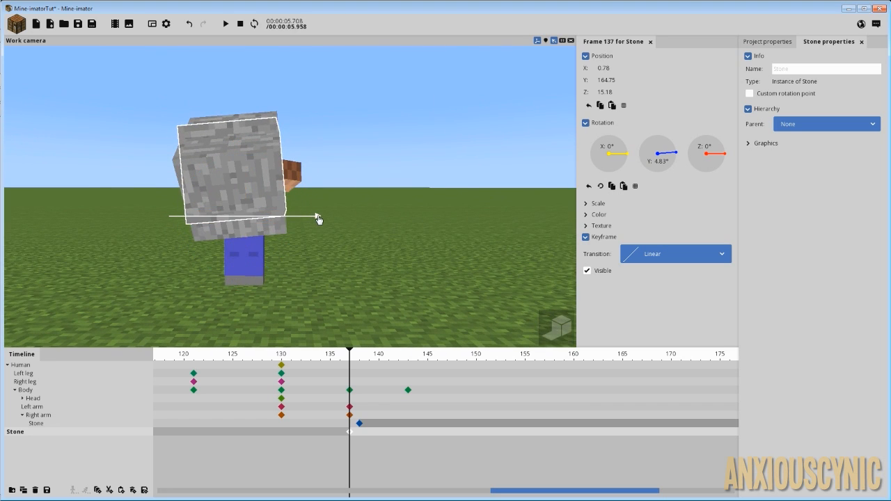
drag(333, 188, 372, 146)
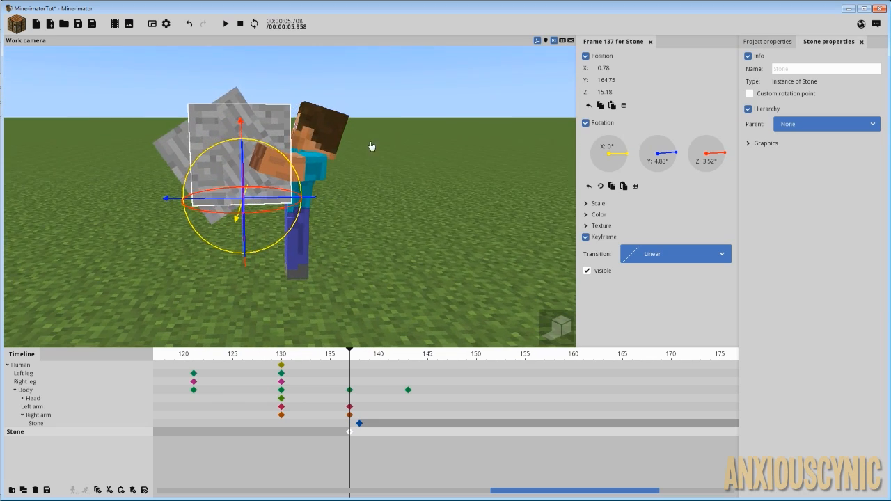
drag(285, 157, 298, 172)
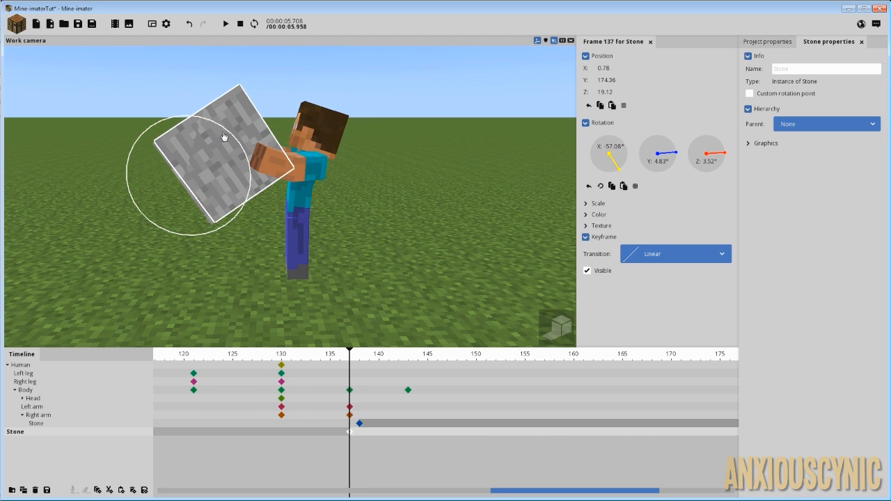
- Refine the unparented stone's alignment at frame 137 to about position 0.53, 173.62, 18.94 and rotation -58.48°, 9.78°, -7.65°
drag(240, 134, 223, 98)
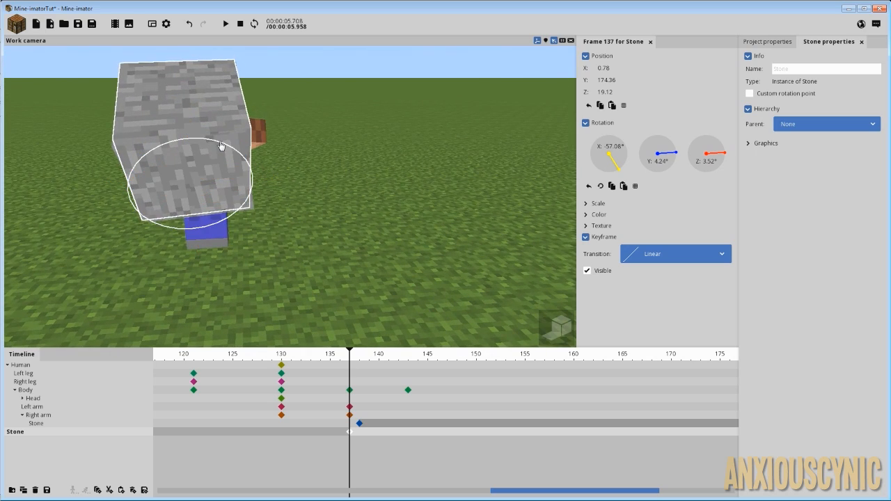
drag(221, 146, 334, 139)
scroll(184, 98, up, 3)
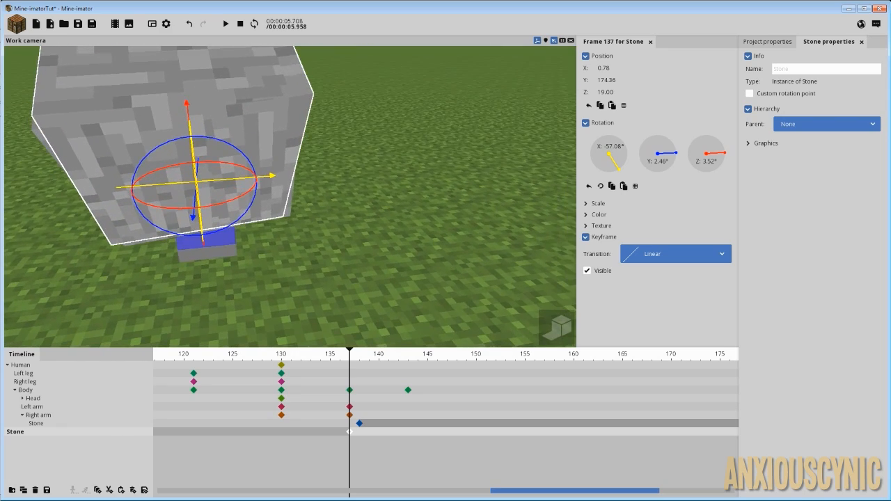
drag(210, 164, 209, 160)
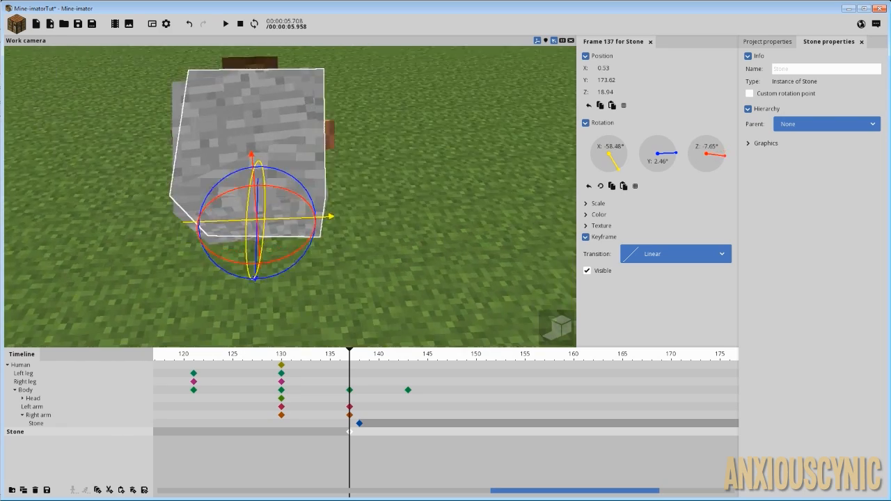
drag(362, 181, 404, 209)
drag(302, 138, 304, 147)
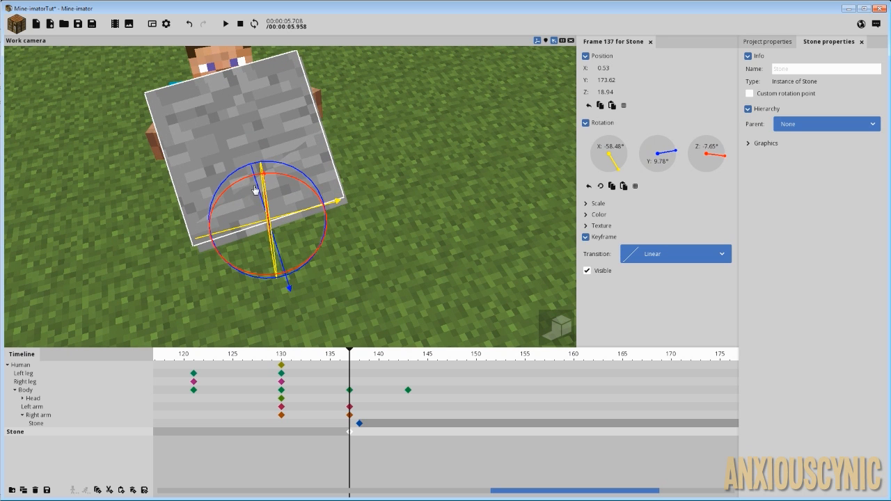
- Shift the unparented stone to about Y 174.48 at frame 137 so it overlaps the held stone, and save the project
drag(260, 191, 261, 197)
drag(339, 129, 165, 17)
click(78, 24)
drag(307, 94, 286, 98)
scroll(325, 123, down, 1)
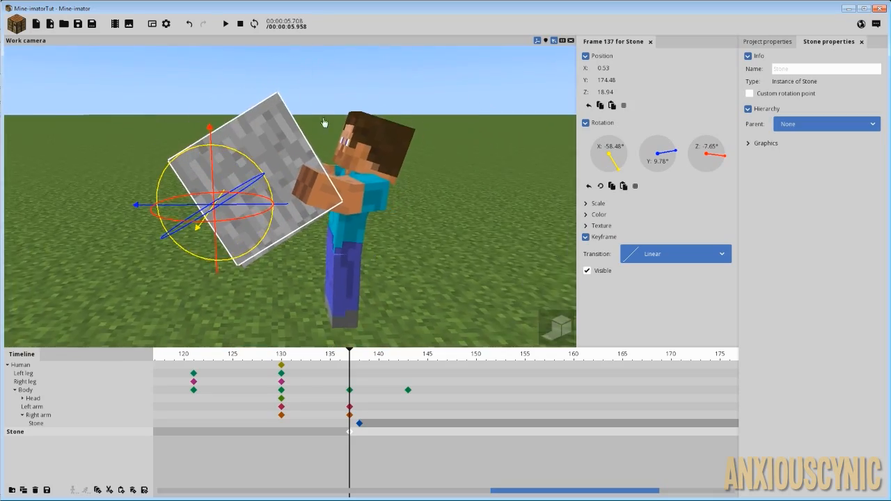
drag(325, 123, 334, 125)
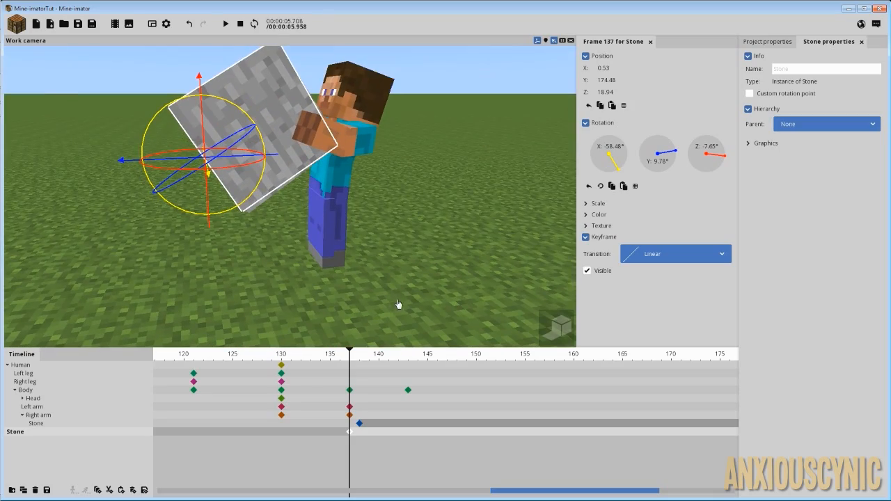
- Move the arm-parented stone's hiding keyframe back to frame 137 and play the stone swap
click(359, 425)
drag(357, 423, 350, 424)
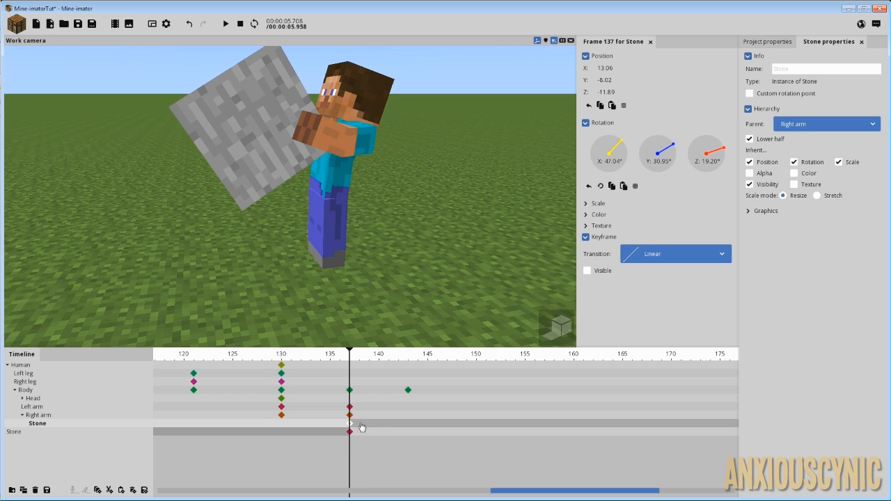
drag(339, 348, 269, 363)
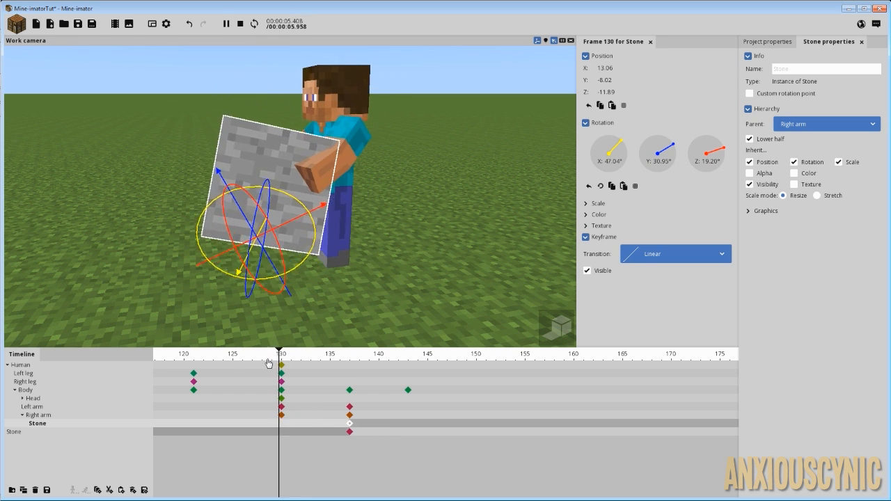
key(space)
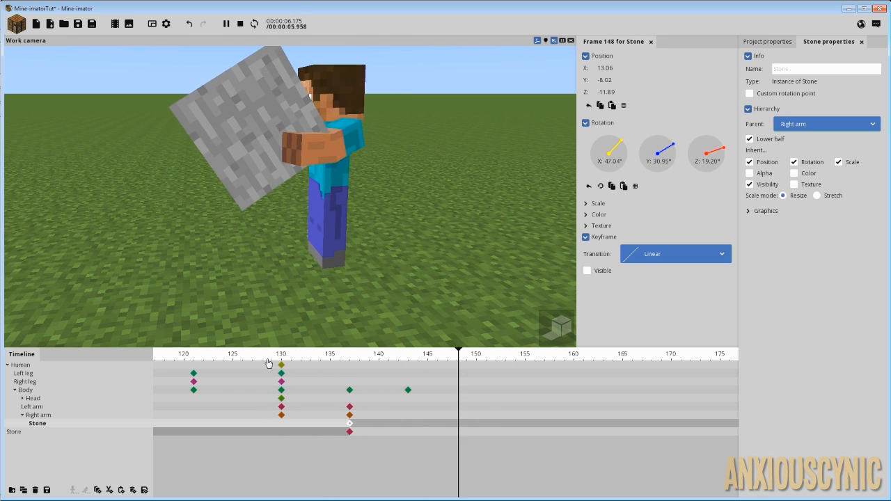
key(space)
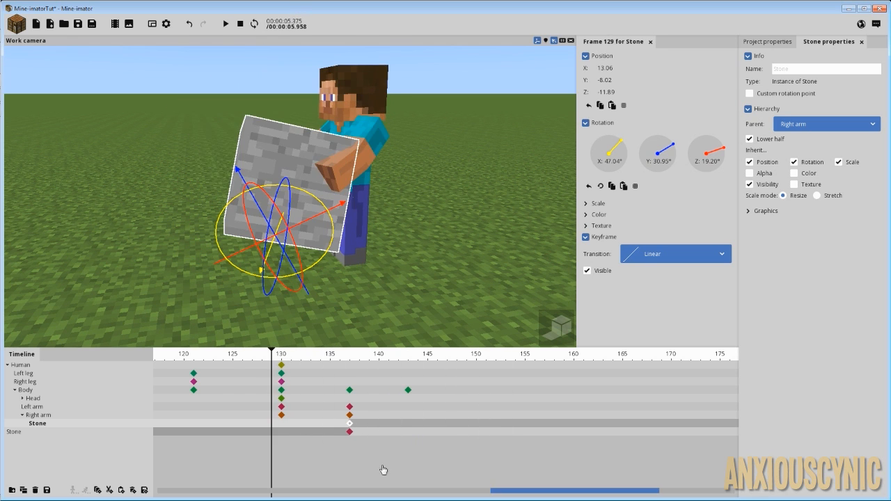
- Key the unparented stone at frame 150, thrown forward and lowered to about Y 196.59 and Z 3.07
click(475, 434)
drag(384, 259, 376, 221)
scroll(383, 223, down, 4)
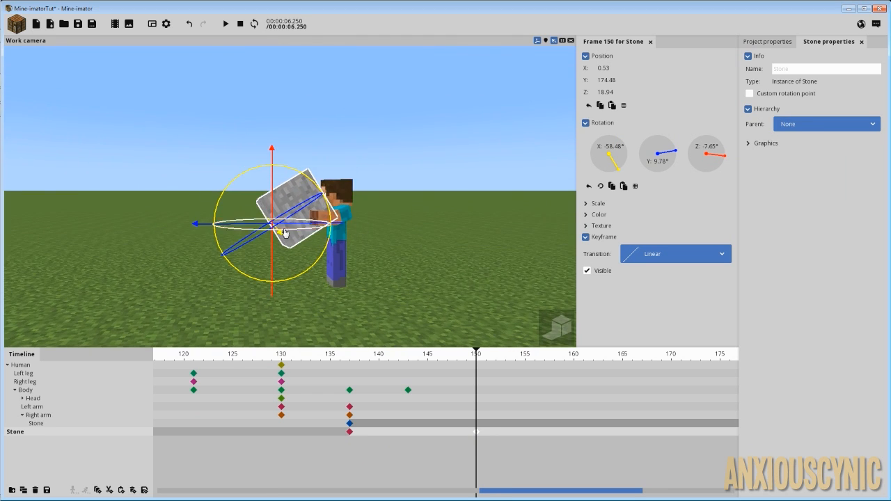
drag(195, 225, 117, 225)
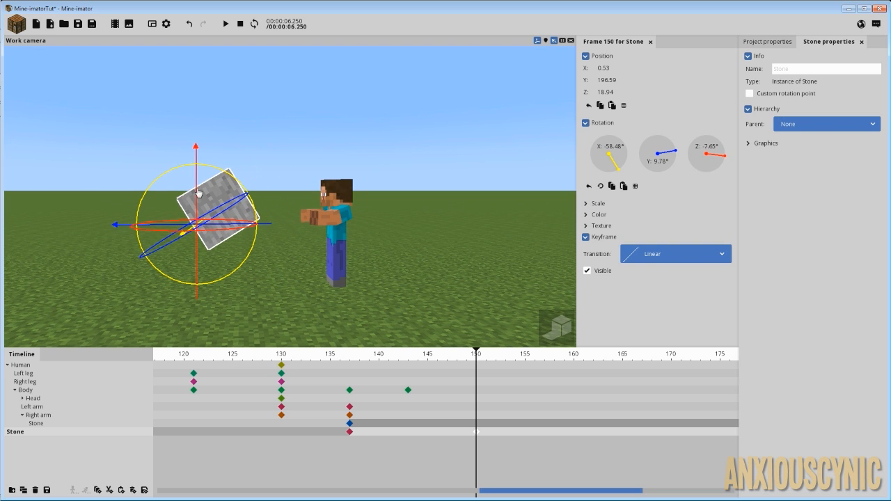
drag(199, 194, 211, 246)
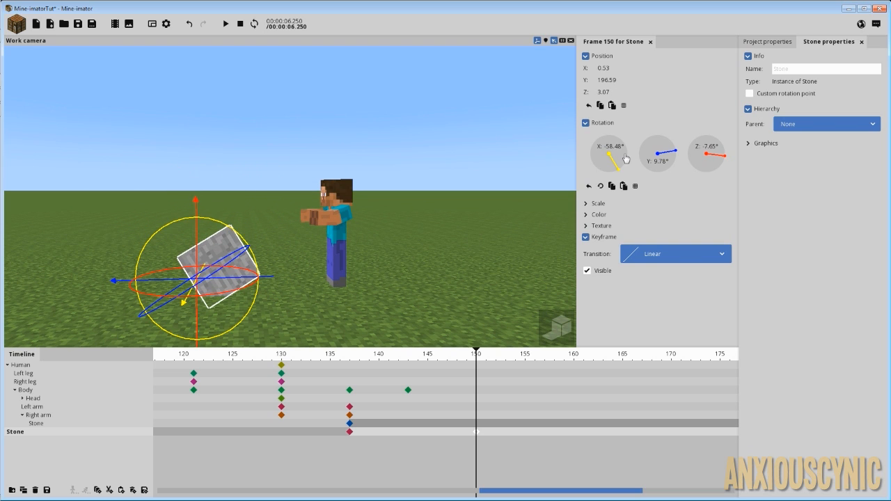
- Reset the stone's rotation to 0° on all axes and its Z position to 0 at frame 150, and play the throw
right_click(626, 160)
right_click(667, 164)
right_click(713, 158)
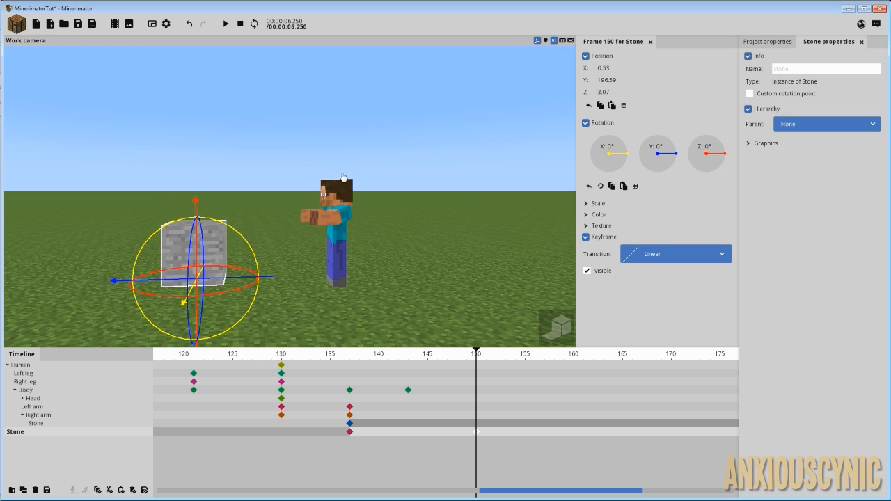
right_click(607, 93)
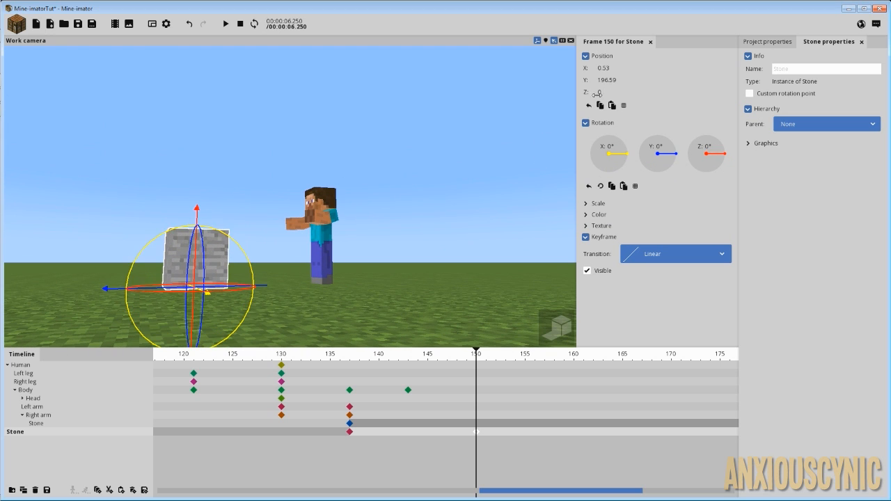
drag(334, 182, 334, 182)
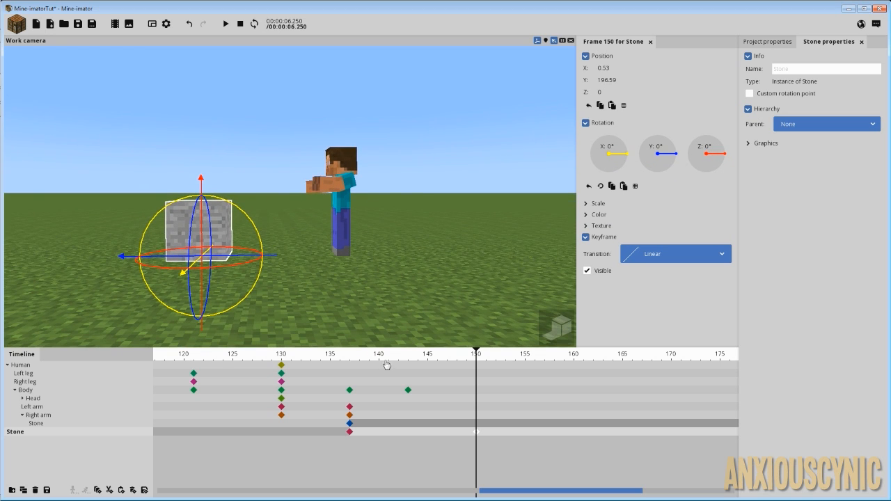
drag(382, 357, 311, 350)
key(space)
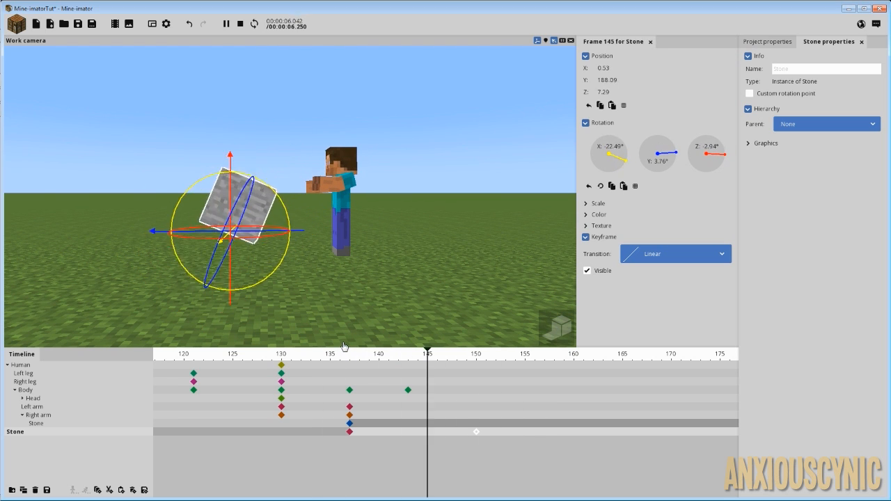
key(space)
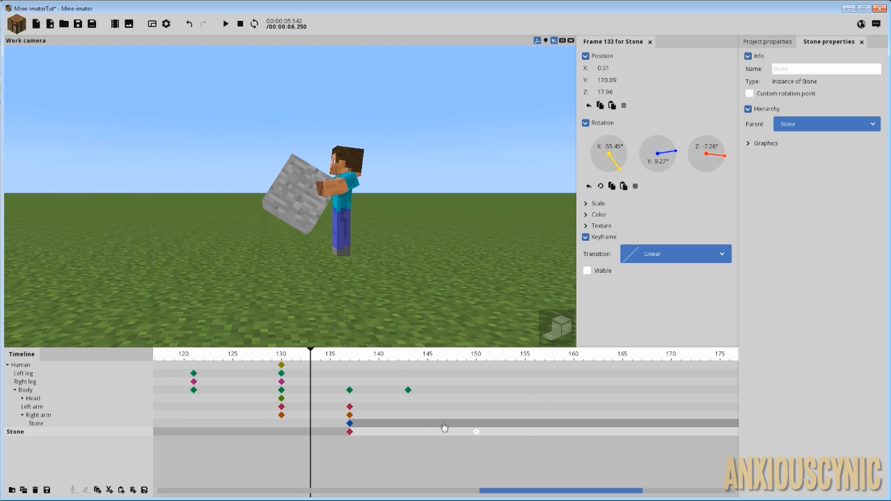
- Try mid-throw keyframes for the unparented stone at frames 143 and 141, raising the stone at frame 143
click(410, 438)
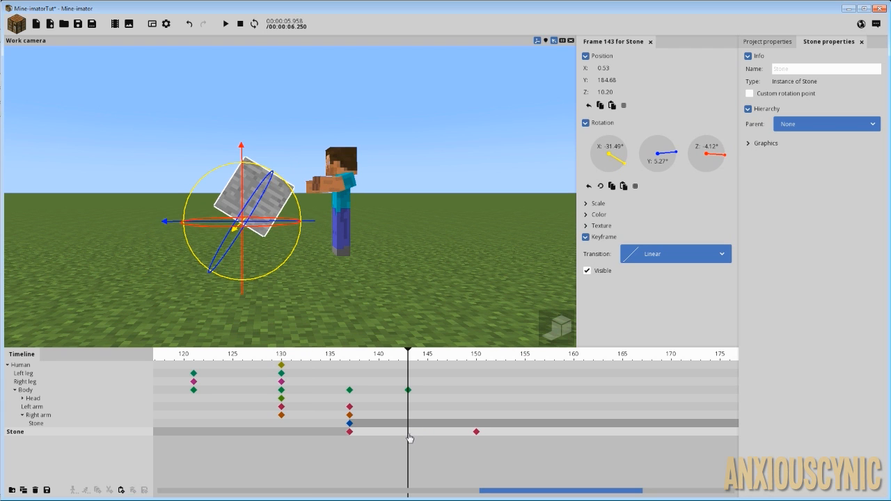
drag(243, 151, 243, 128)
drag(389, 358, 319, 353)
key(space)
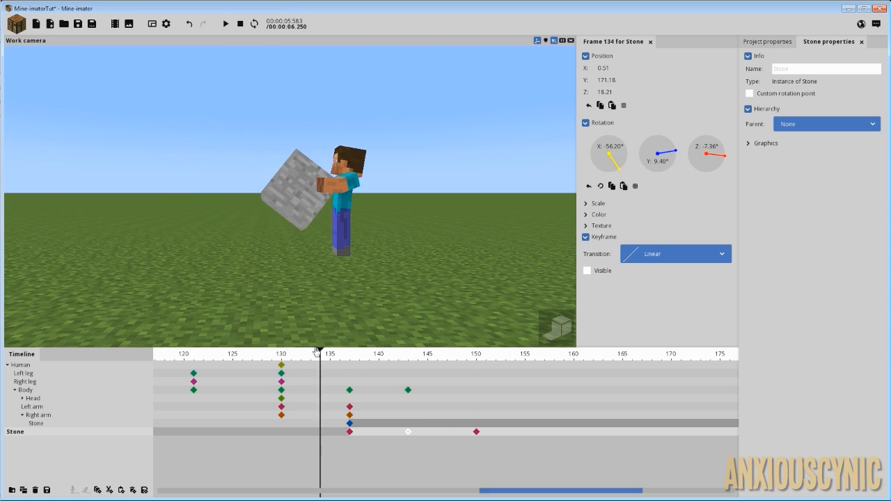
key(space)
click(406, 434)
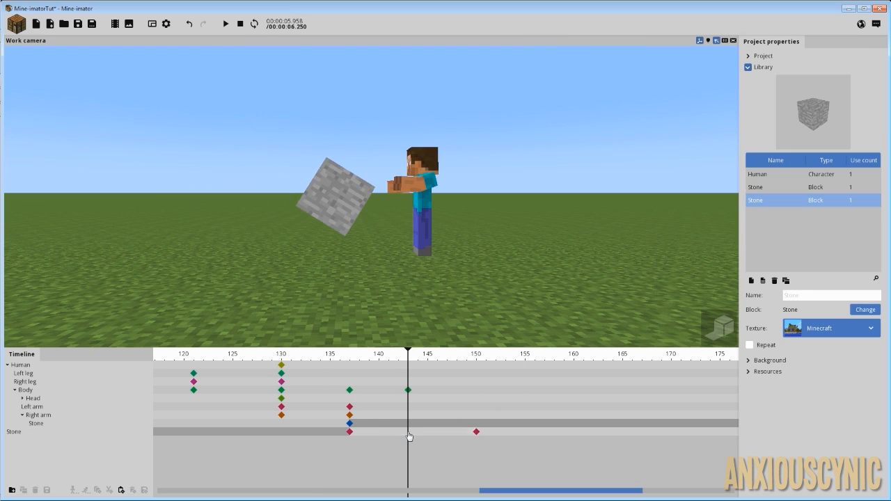
click(388, 435)
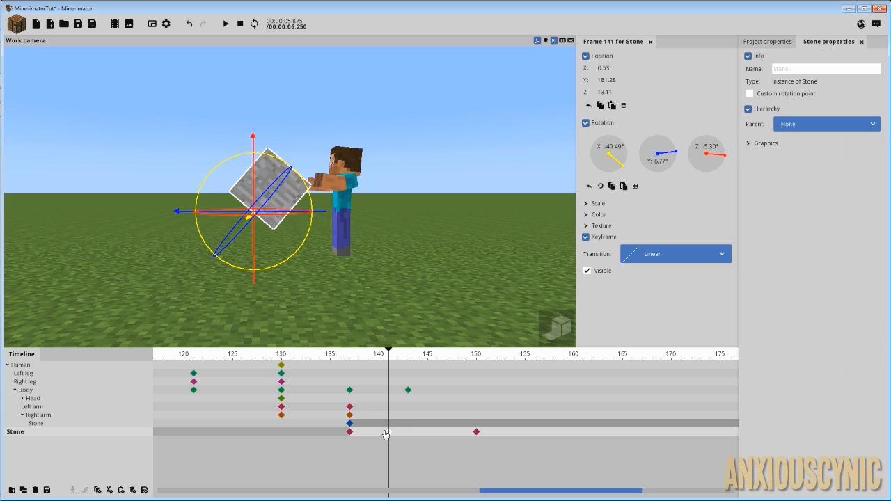
click(386, 438)
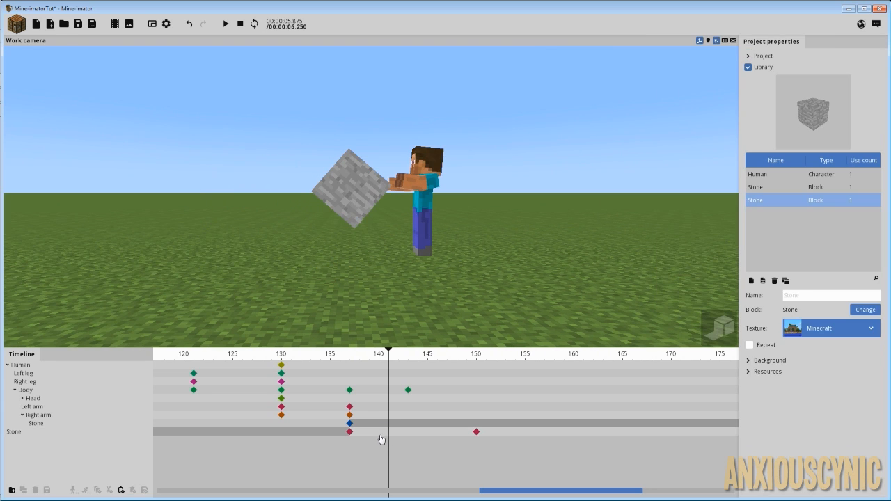
- Key the unparented stone at frame 140, raise it there to arc the throw, and play the result
click(379, 432)
drag(259, 167, 259, 147)
drag(375, 354, 358, 362)
drag(375, 360, 338, 373)
key(space)
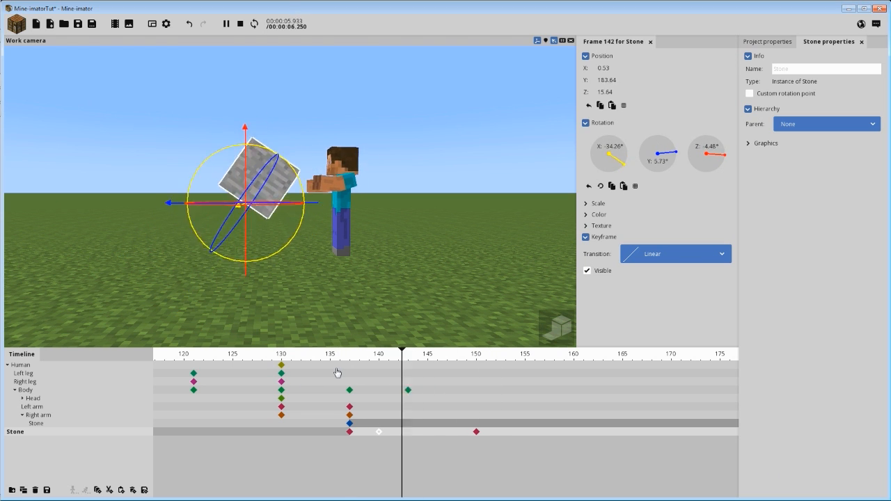
- Move the stone's landing keyframe to frame 147 and play the faster throw
click(477, 432)
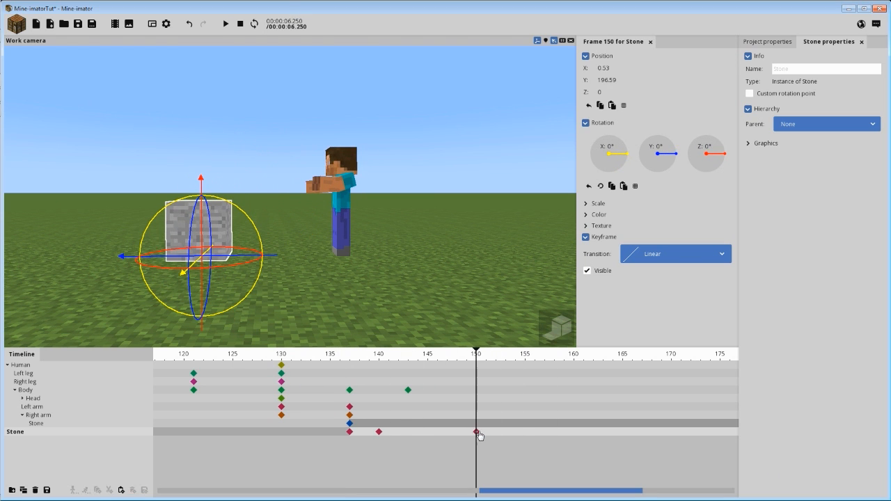
drag(477, 431, 445, 433)
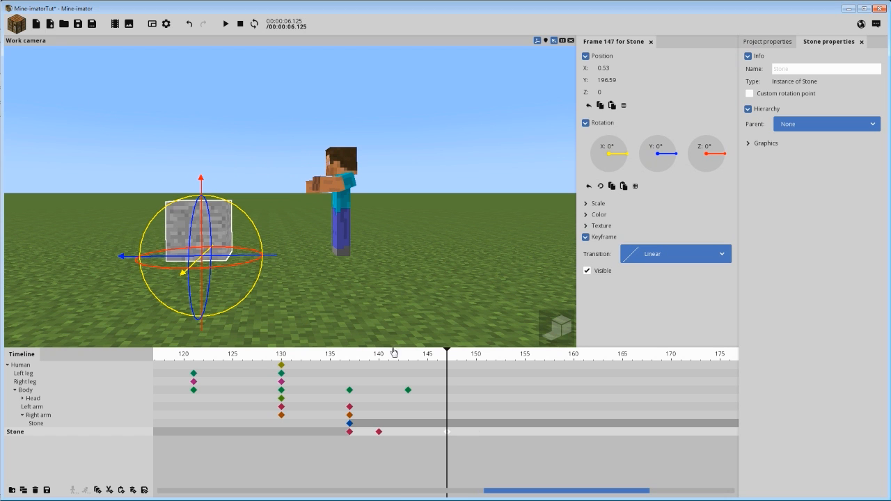
click(335, 355)
key(space)
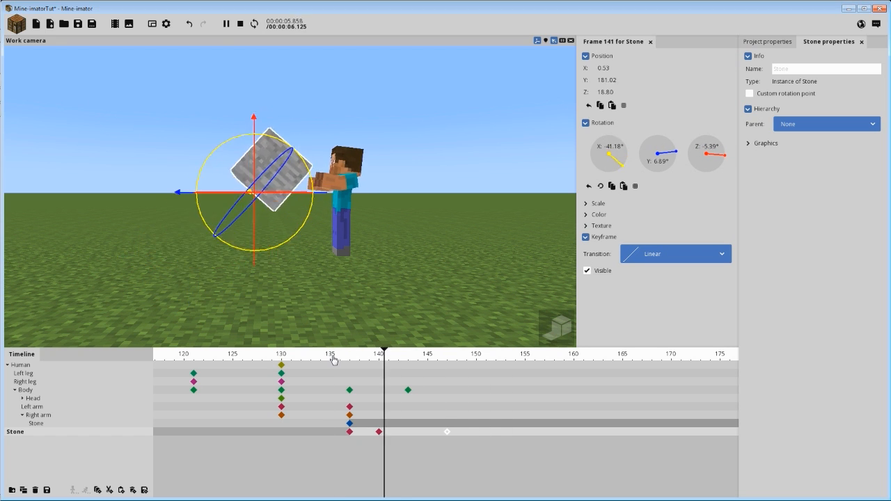
key(space)
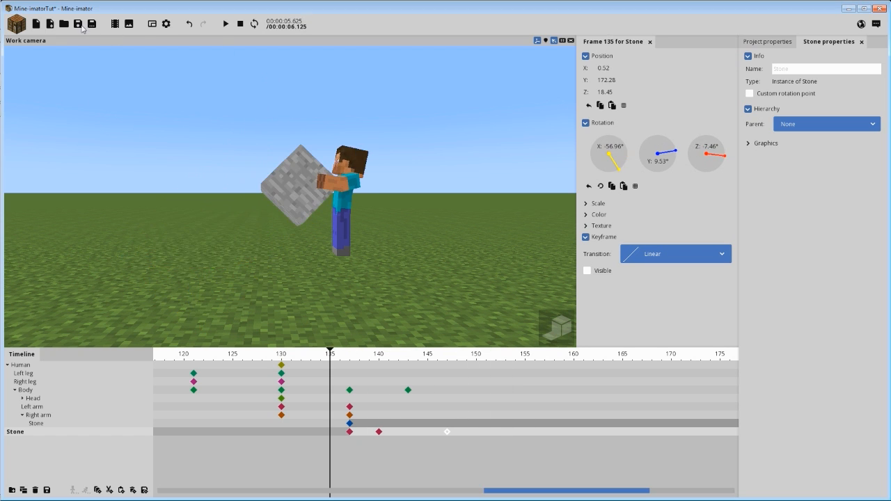
- Save the project and replay the throw from about frame 130 to examine the release and landing
click(80, 26)
right_drag(369, 205, 370, 230)
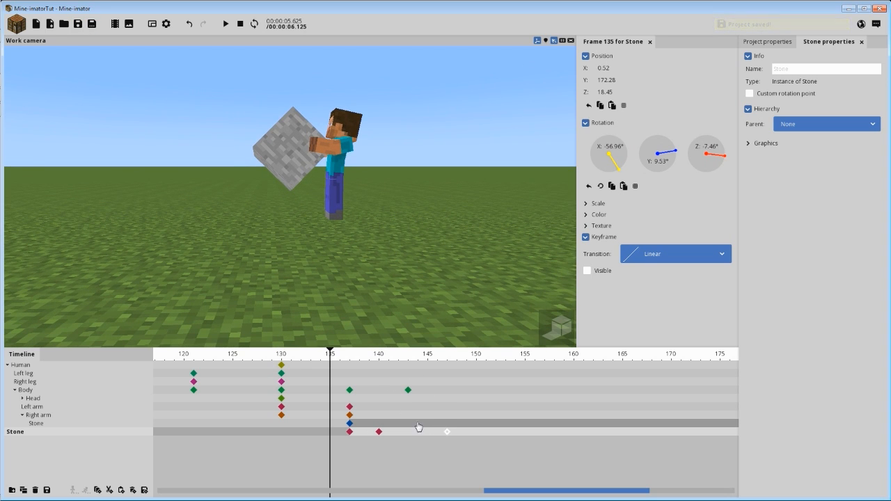
key(space)
key(space)
key(space)
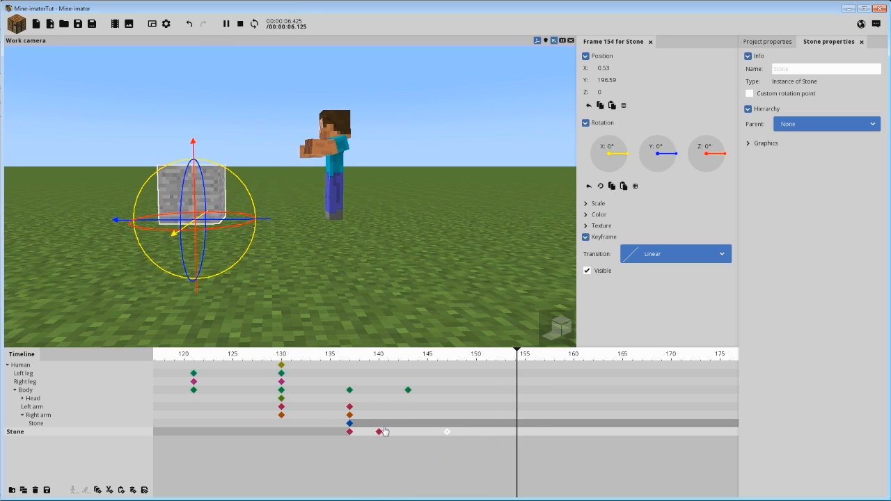
key(space)
click(277, 357)
key(space)
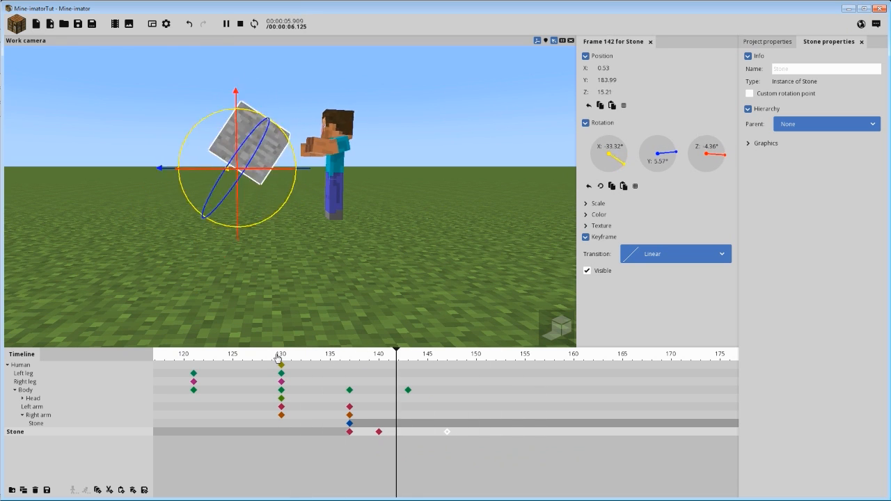
key(space)
key(space)
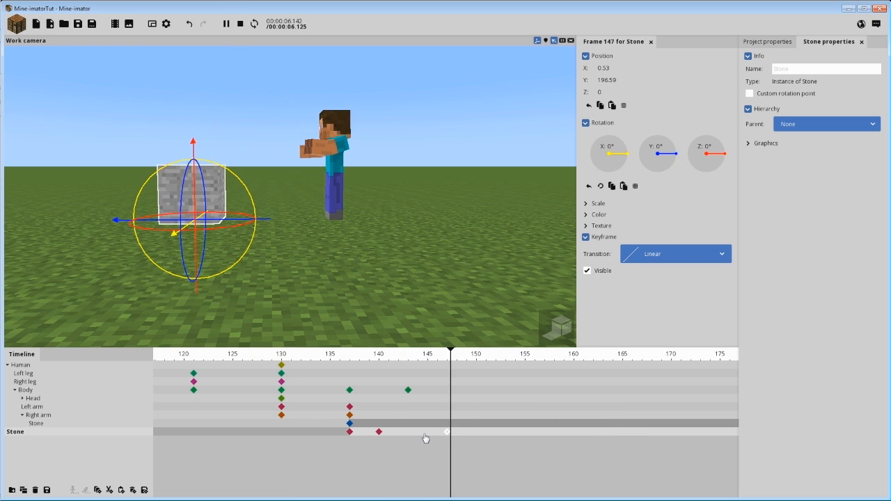
key(space)
- Key both arms at frame 147 and reset their X and Z rotations to 0°
drag(370, 361, 437, 360)
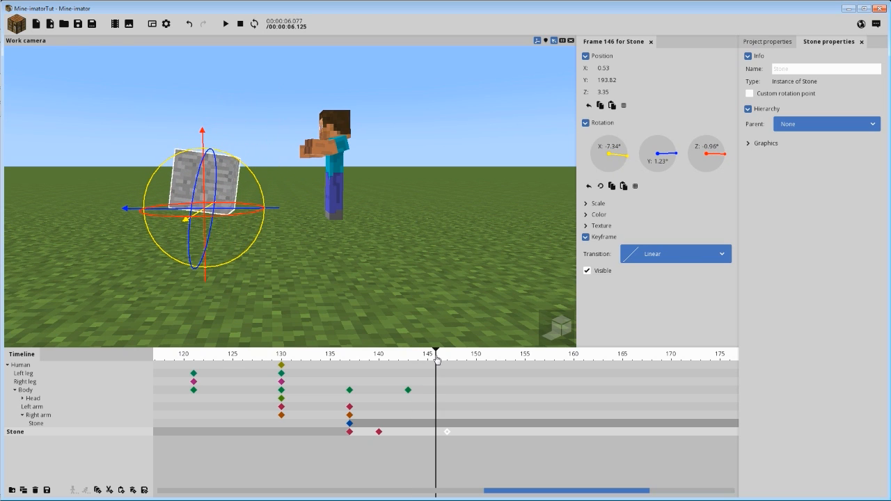
click(446, 416)
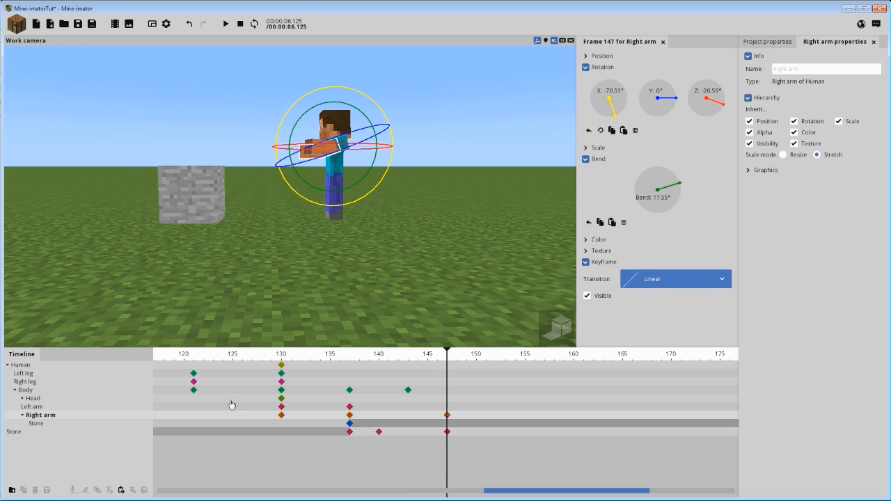
click(23, 415)
click(447, 407)
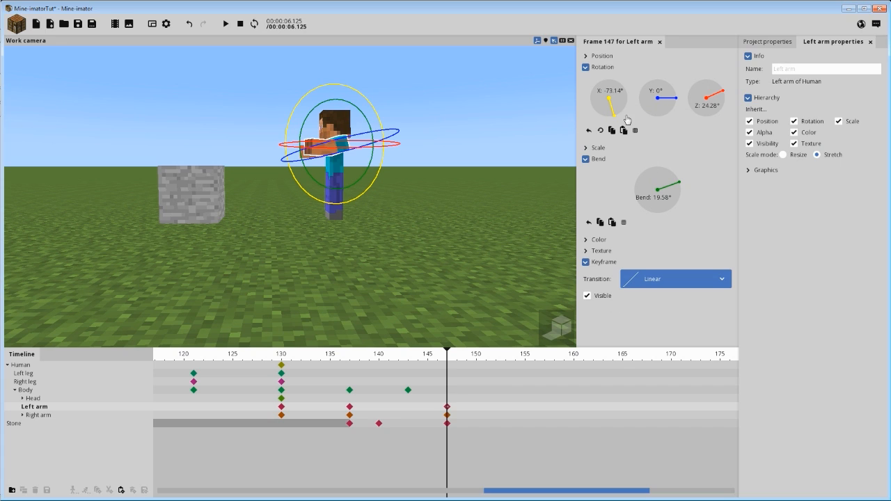
right_click(623, 111)
right_click(722, 100)
click(447, 416)
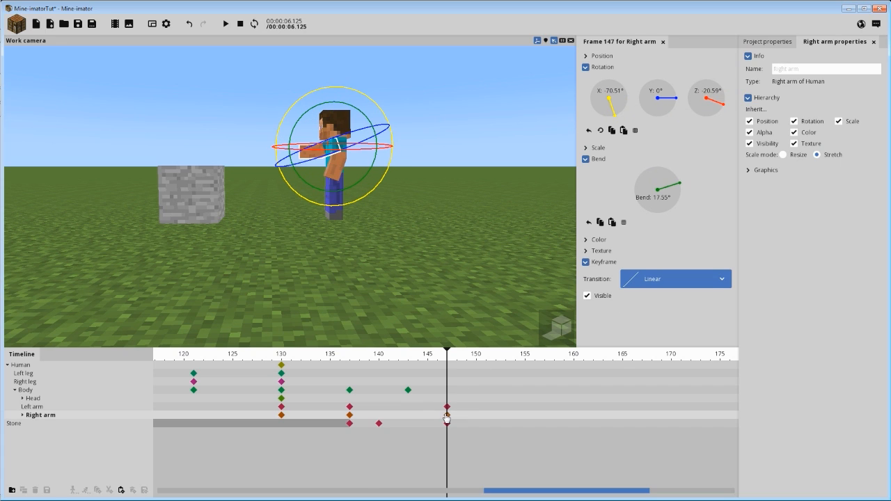
right_click(613, 104)
right_click(721, 103)
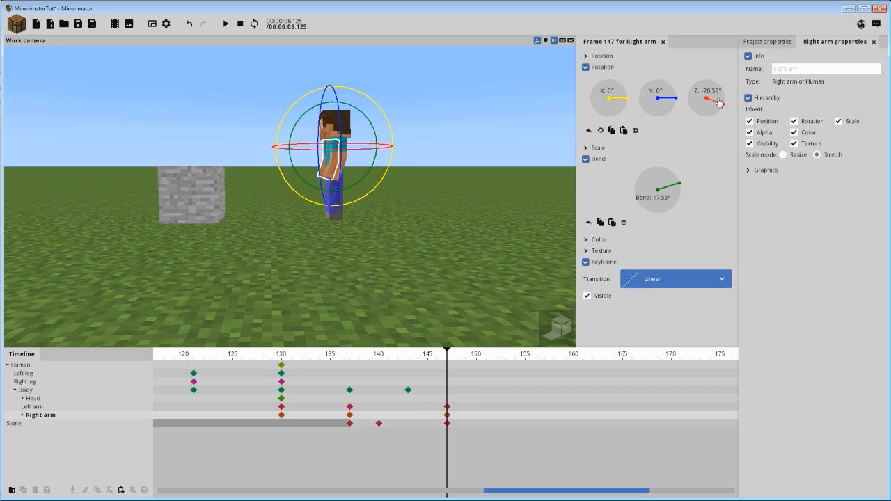
- At frame 147, set the right arm's bend to 5° and the left arm's bend to 2°
click(674, 197)
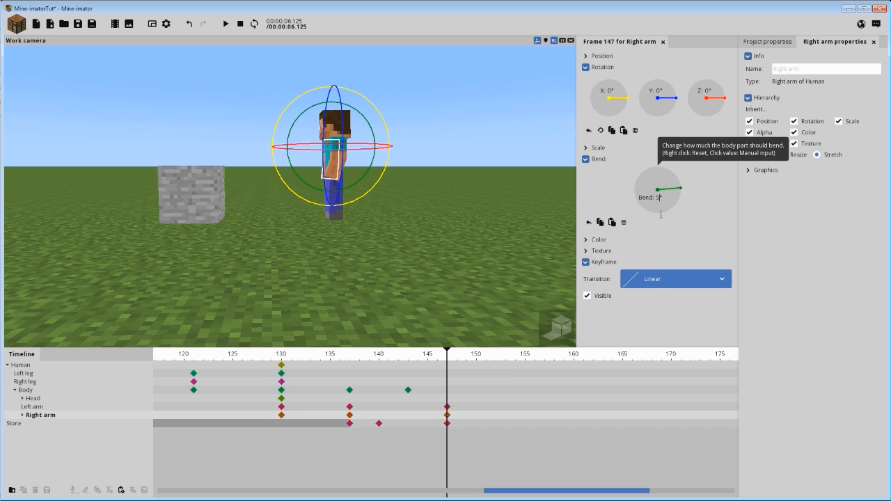
text(5)
click(447, 407)
click(667, 198)
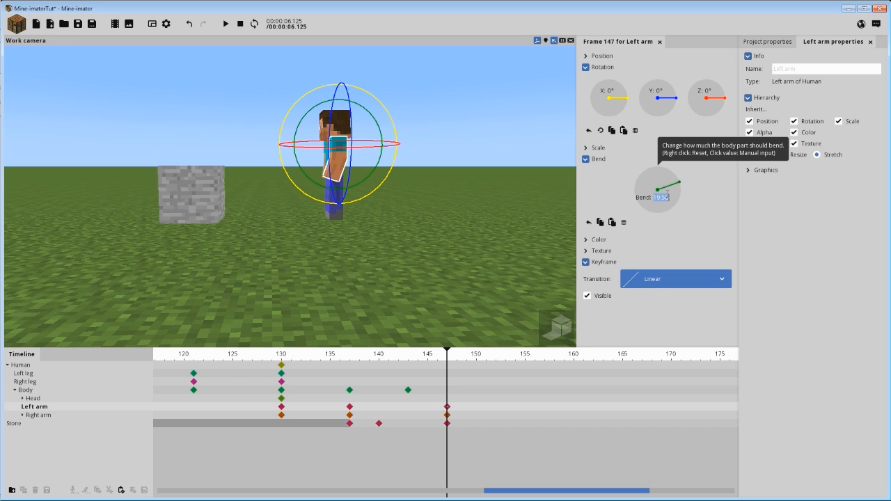
- Tilt the head to about 5.62° on X at frame 147 and copy its frame 130 keyframe to frame 137
drag(479, 176, 425, 205)
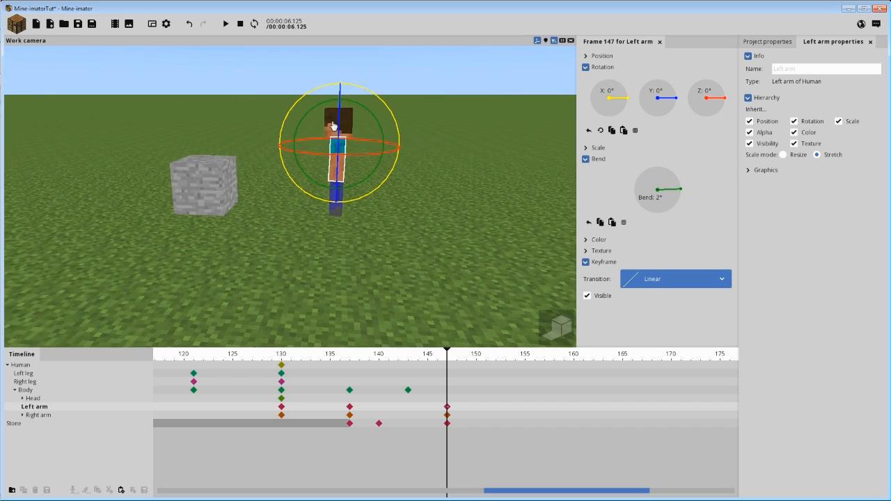
click(333, 126)
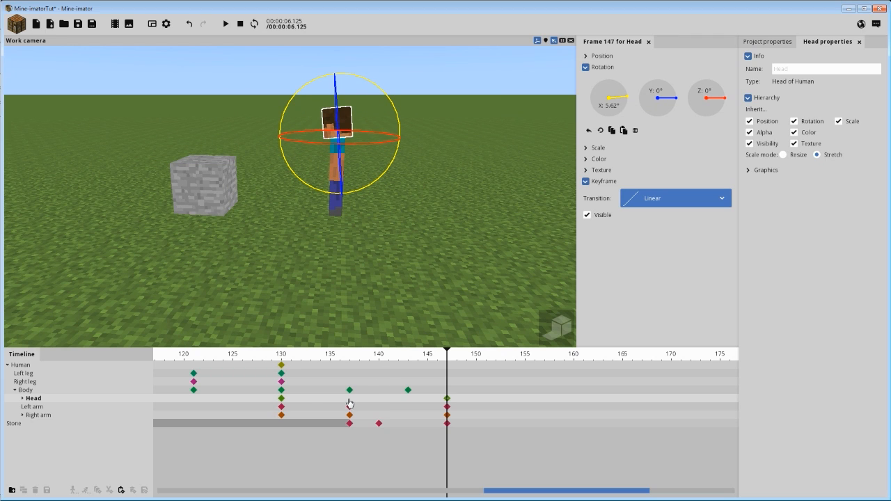
click(282, 400)
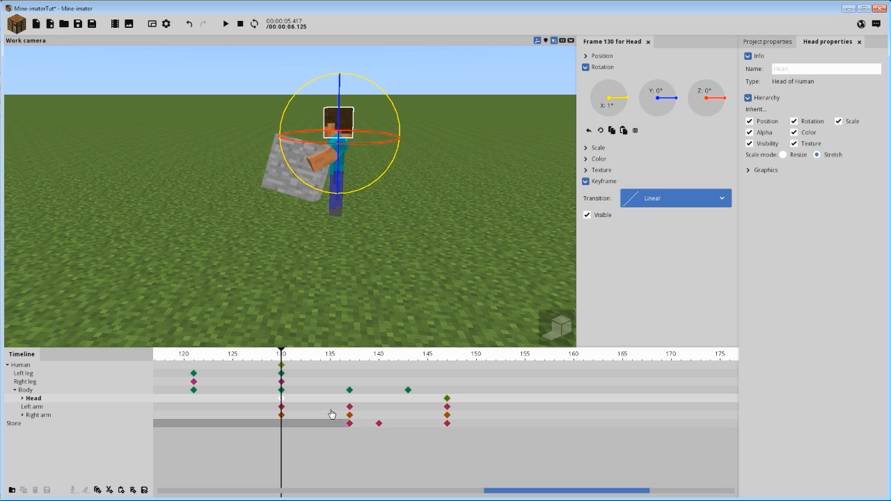
click(349, 397)
- Replay the throw from about frame 128 to examine the head and arm motion, ending at frame 147
click(268, 359)
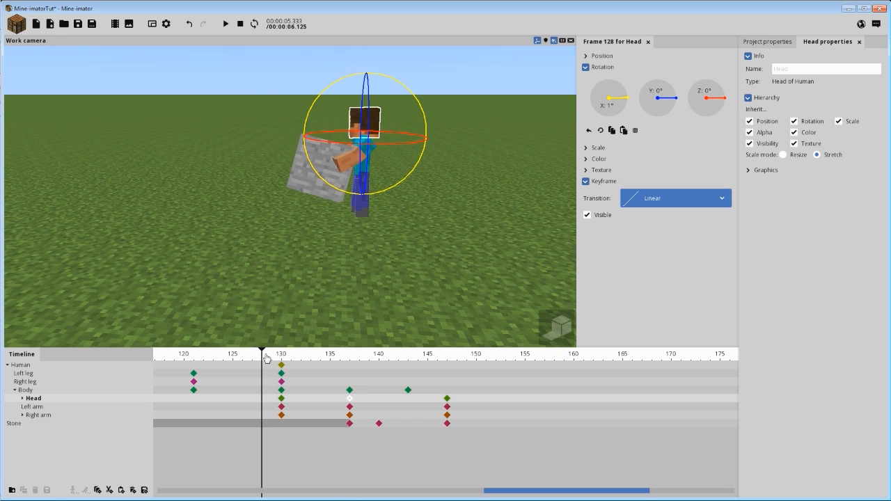
key(space)
click(267, 359)
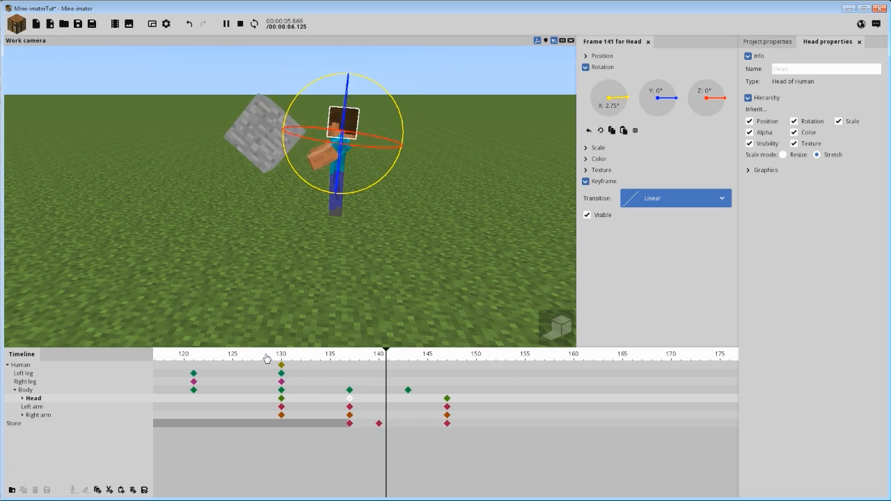
click(266, 358)
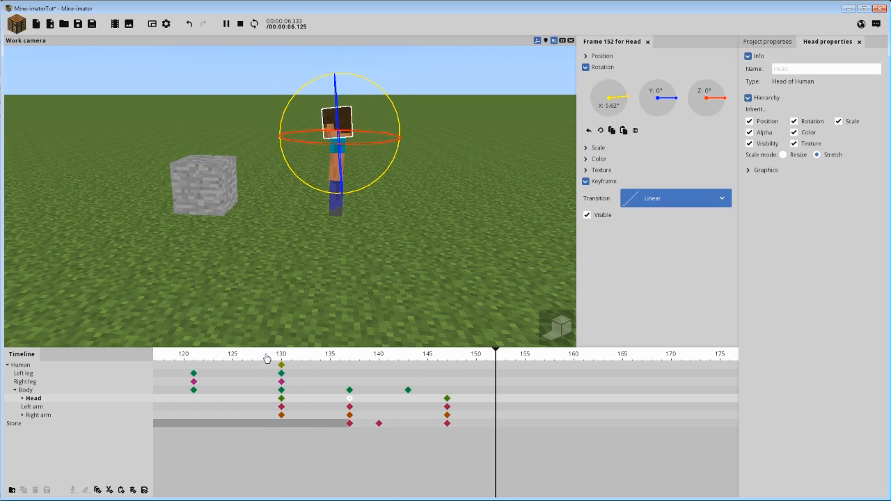
click(267, 358)
key(space)
drag(372, 358, 447, 358)
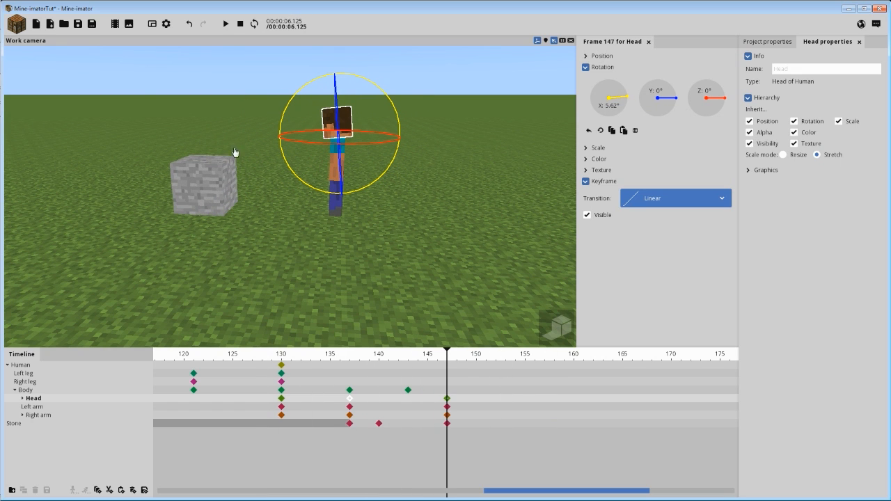
- Save the project and review the throw again from frame 137 to about frame 149
click(79, 25)
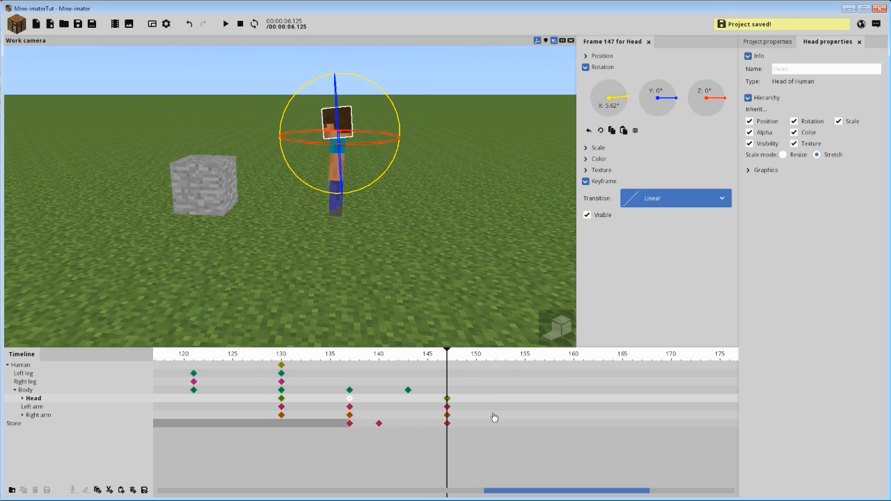
drag(436, 356, 353, 344)
key(space)
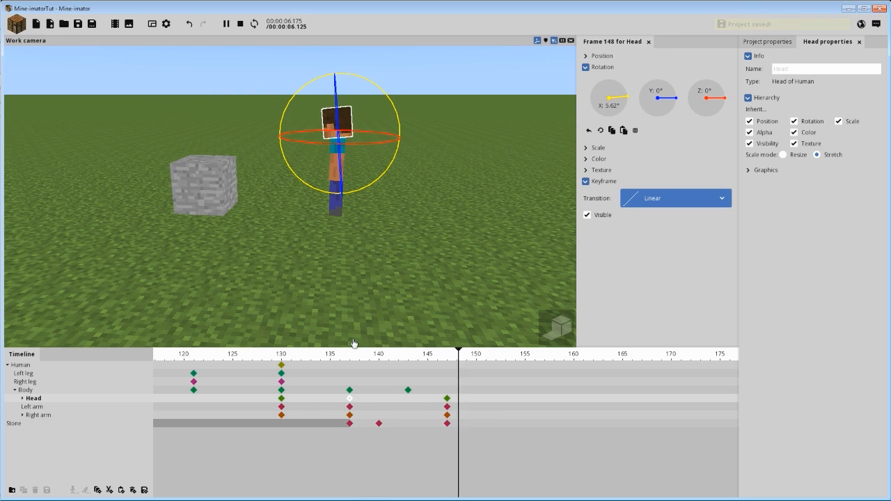
key(space)
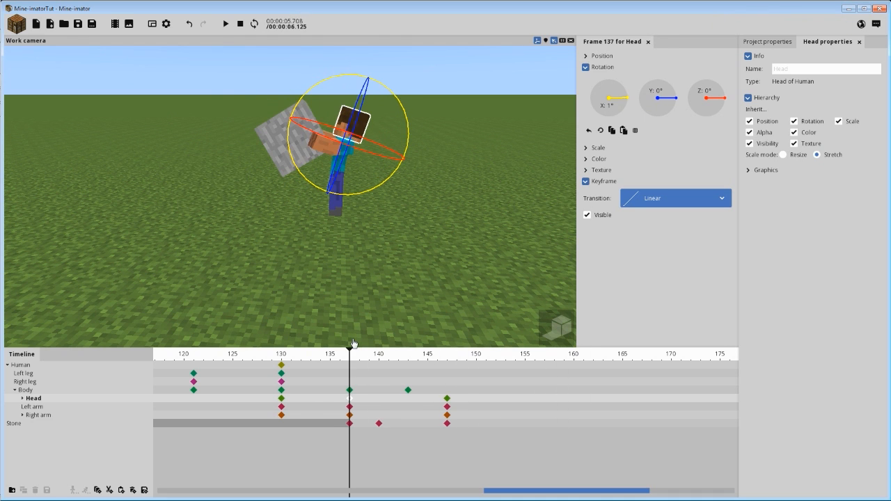
drag(365, 358, 468, 384)
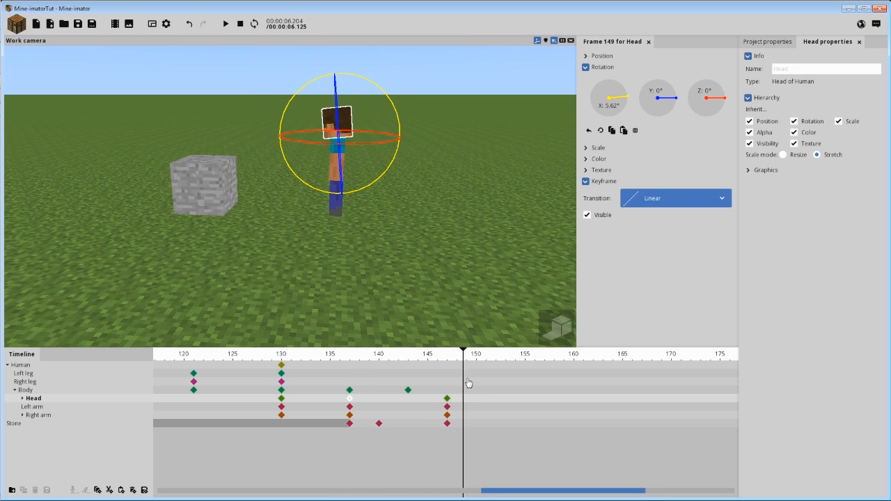
- Select the landed stone and go to its landing keyframe at frame 147
drag(364, 279, 435, 256)
drag(371, 312, 288, 243)
click(288, 241)
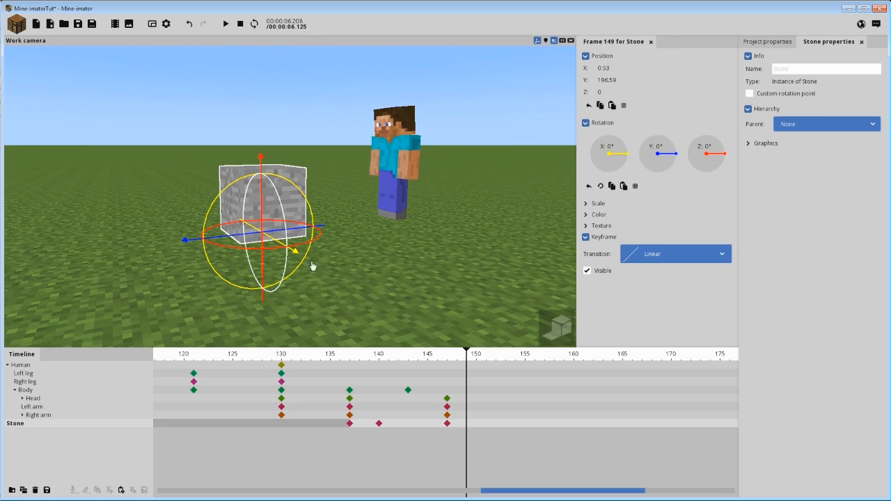
click(447, 364)
ctrl+scroll(514, 450, up, 2)
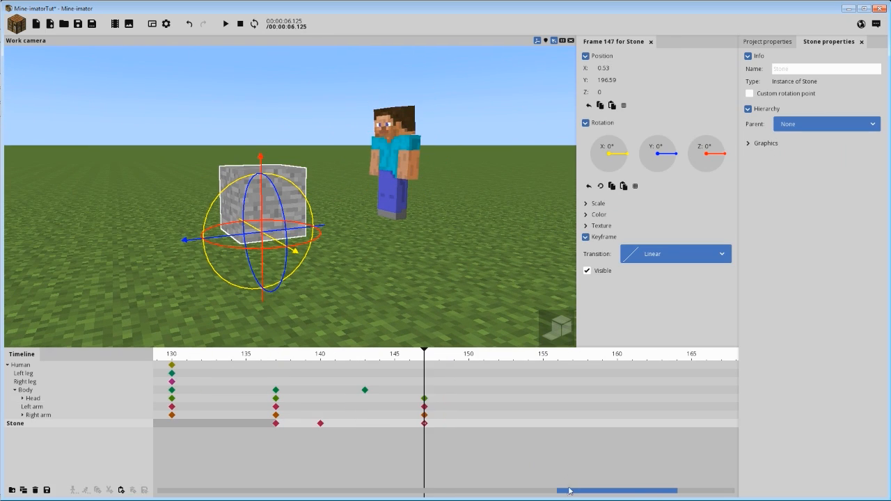
drag(568, 491, 593, 491)
drag(346, 253, 261, 247)
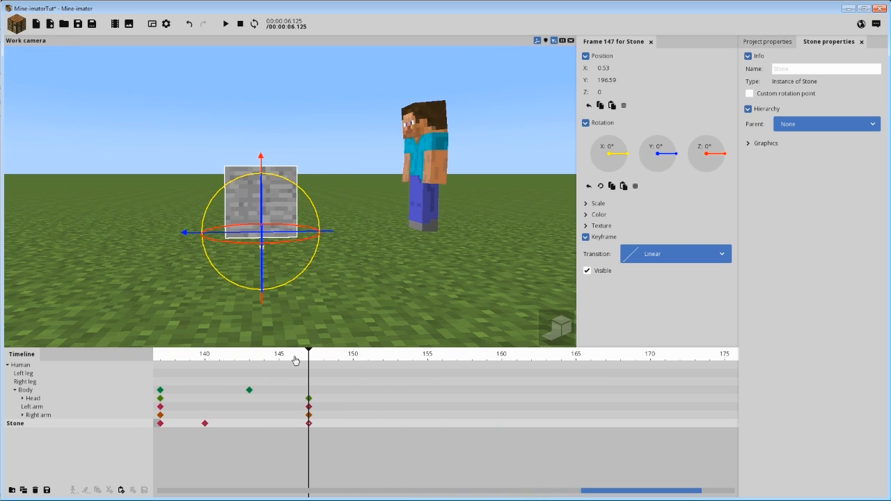
mouse_move(295, 360)
mouse_down()
mouse_move(253, 359)
mouse_move(311, 360)
mouse_up()
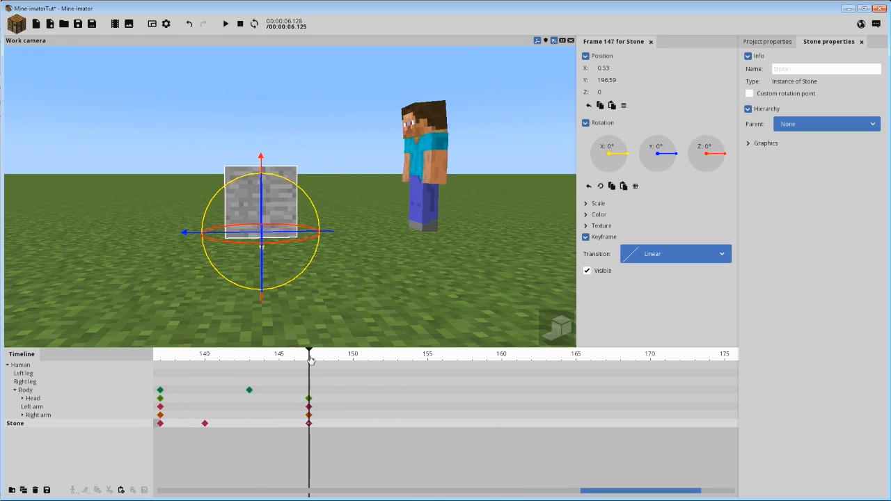
- Key the stone at frame 153 with an X rotation of 10° and raise it to about Z 1.37
scroll(364, 290, up, 2)
drag(365, 290, 386, 231)
scroll(386, 232, up, 1)
middle_drag(385, 232, 374, 224)
mouse_move(374, 224)
mouse_down()
mouse_move(374, 174)
mouse_move(374, 225)
mouse_up()
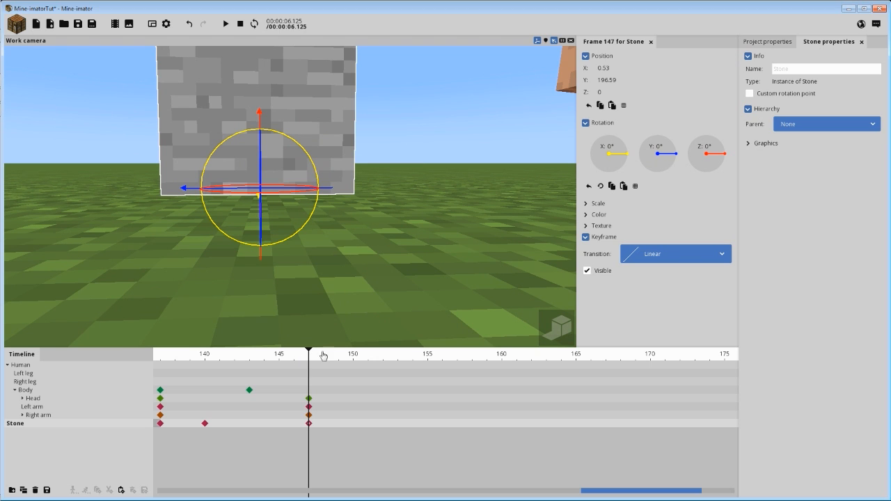
drag(320, 359, 357, 374)
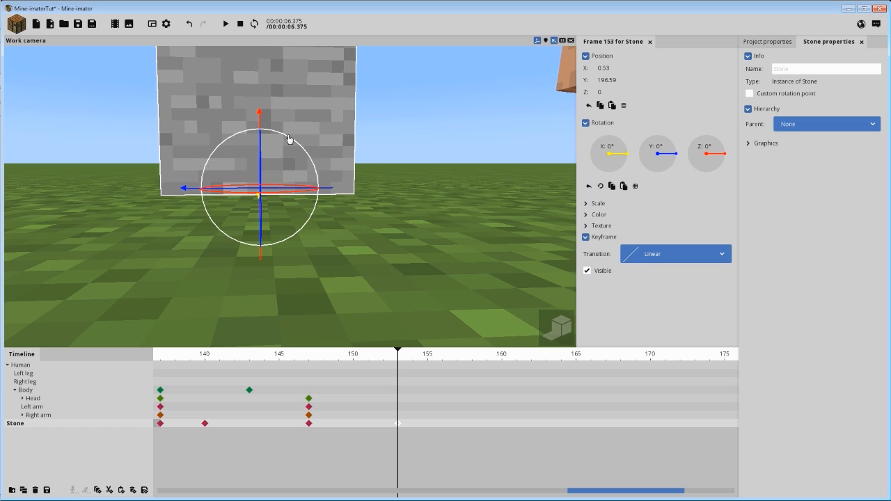
drag(290, 138, 281, 131)
text(10)
key(Return)
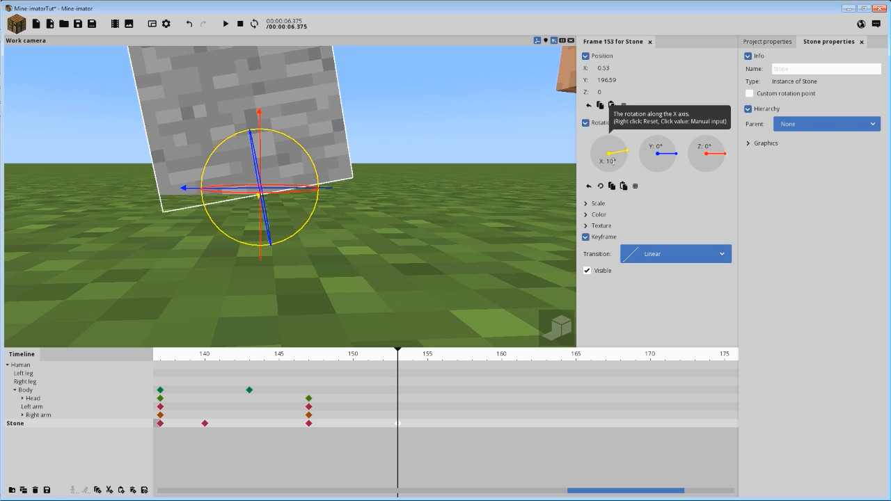
drag(261, 121, 261, 108)
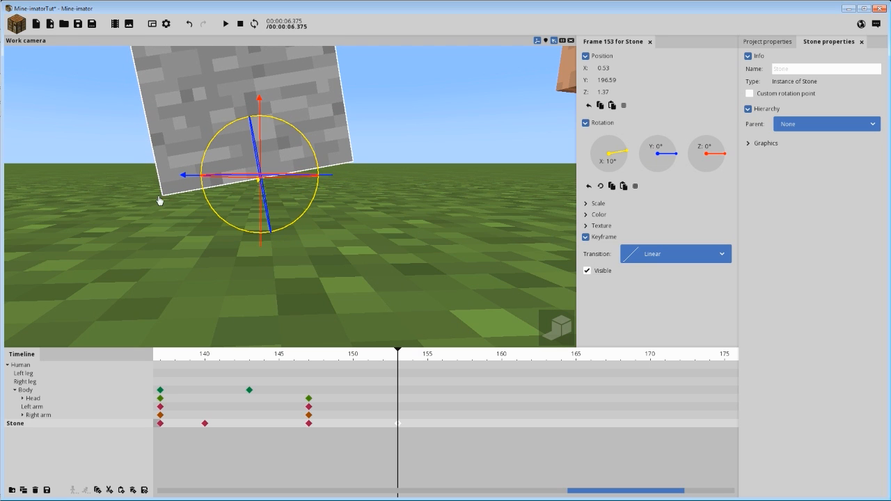
- Replay the stone's landing and tilt up close, from about frame 142 onward, to examine its contact with the ground
drag(342, 354, 296, 355)
key(space)
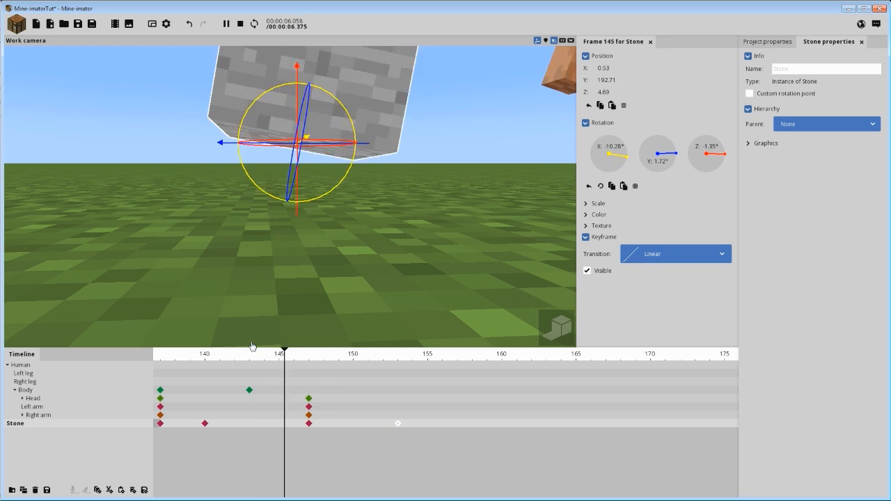
click(308, 424)
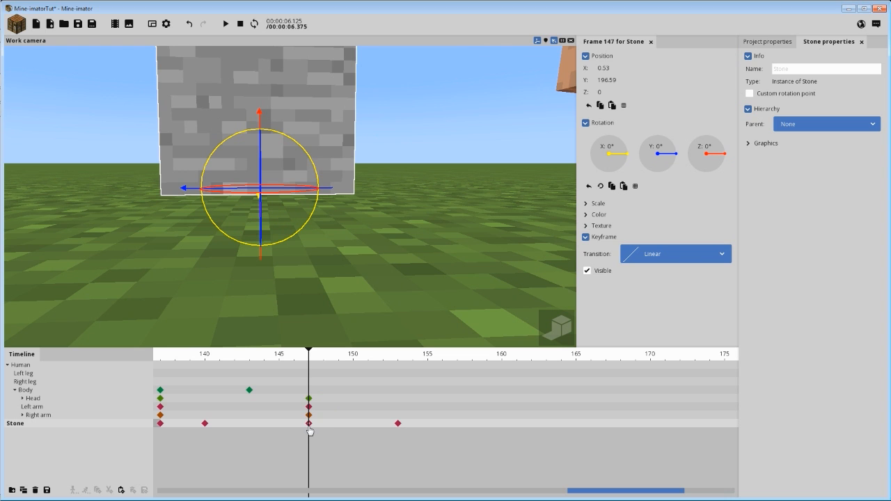
key(space)
key(space)
drag(303, 357, 237, 354)
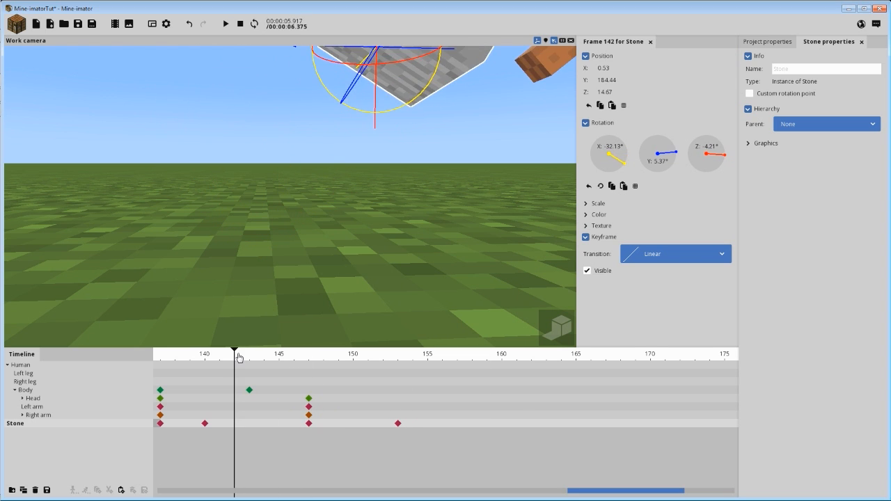
key(space)
key(space)
key(space)
key(space)
key(space)
key(space)
key(space)
key(space)
key(space)
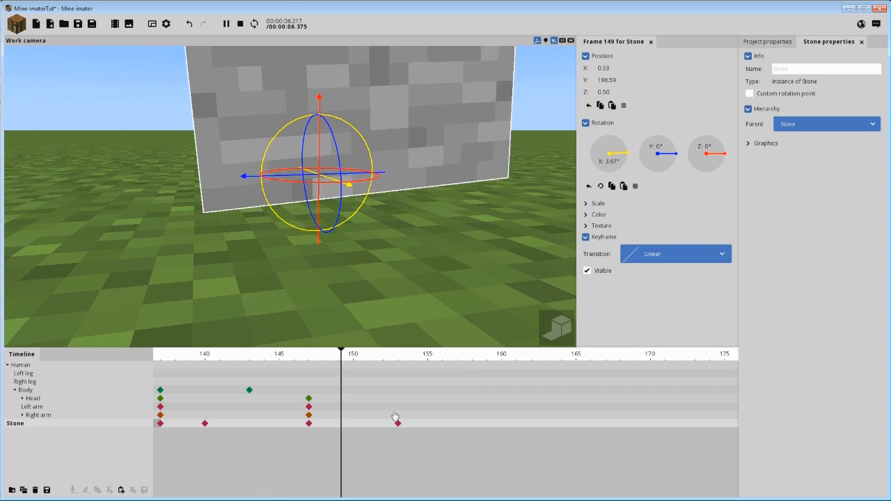
key(space)
- Shift the stone along Y to about 196.88 at frame 153 and replay the tilt to check its lower edge
click(399, 424)
drag(397, 359, 405, 381)
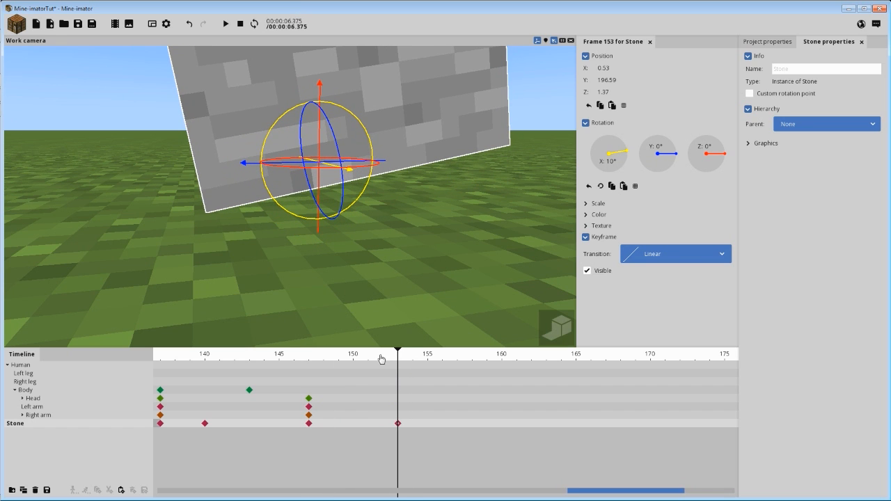
right_drag(315, 282, 252, 235)
key(w)
drag(326, 361, 404, 390)
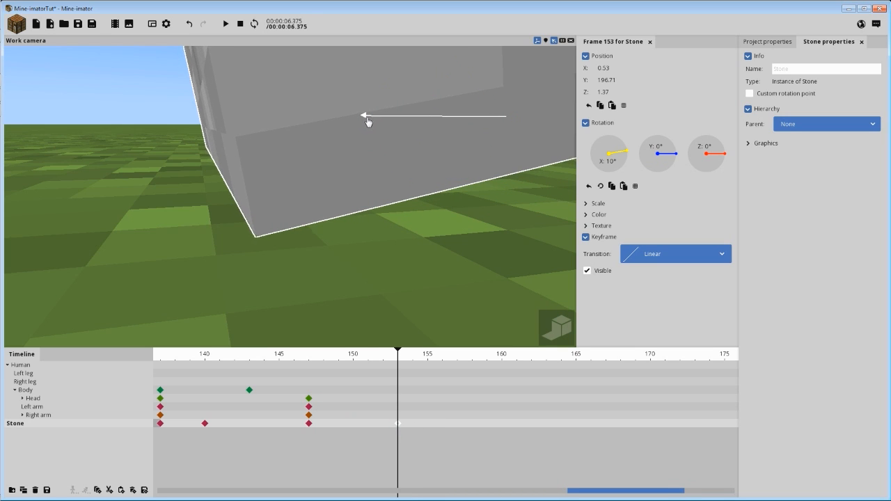
drag(340, 362, 406, 362)
key(space)
key(space)
key(space)
key(space)
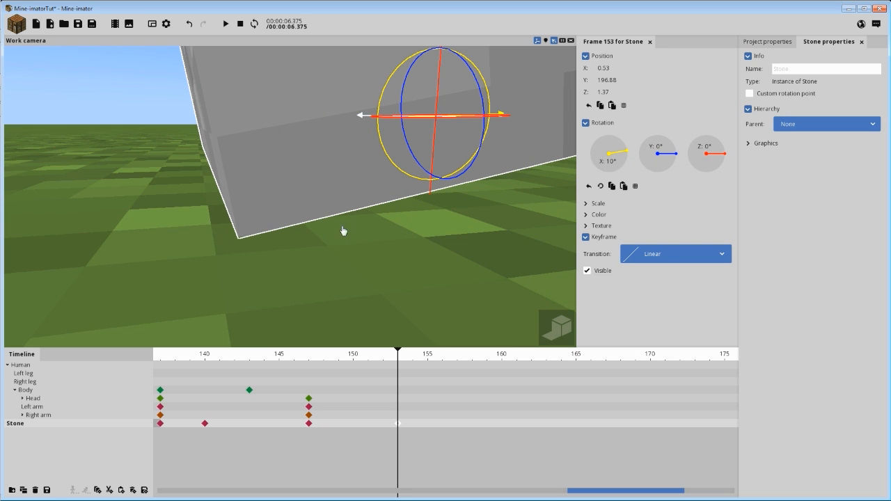
mouse_move(337, 357)
mouse_down()
mouse_move(312, 358)
mouse_move(430, 367)
mouse_move(304, 362)
mouse_move(416, 362)
mouse_move(305, 360)
mouse_move(322, 358)
mouse_up()
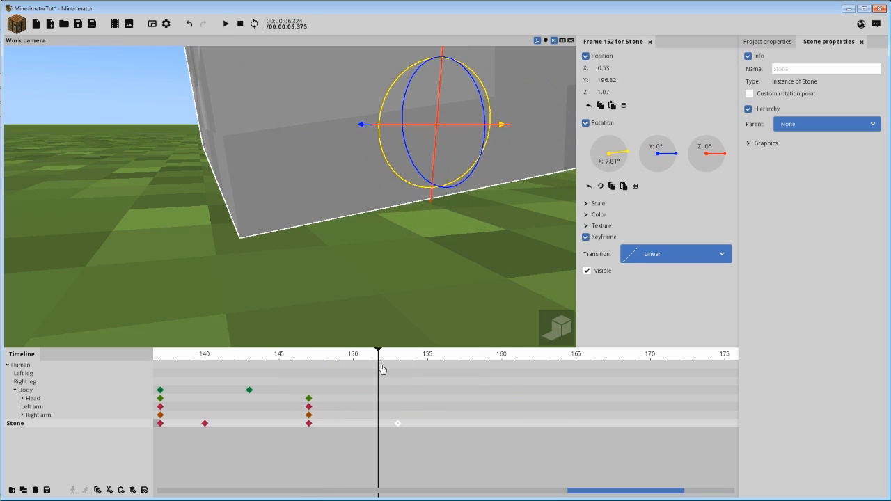
drag(408, 377, 413, 394)
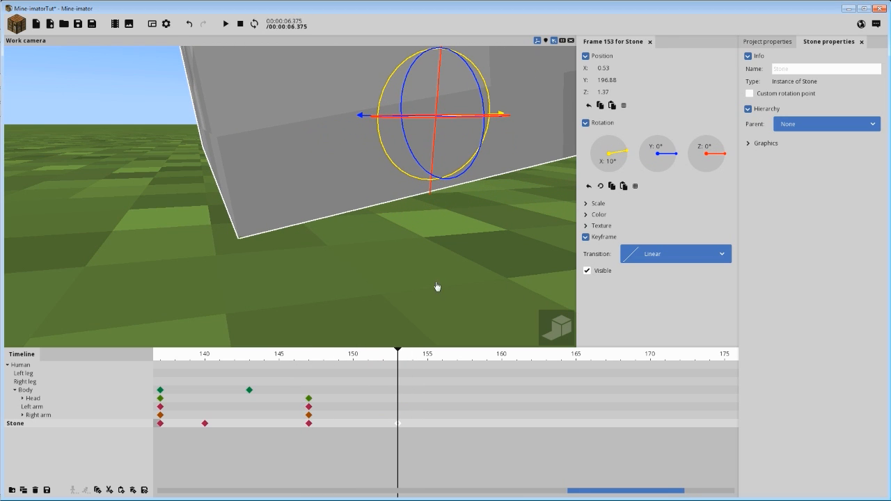
- Replay the stone's landing and tilt from about frame 142 in a wider side view to check its timing
mouse_move(443, 269)
right_down()
mouse_move(433, 267)
mouse_move(440, 251)
right_up()
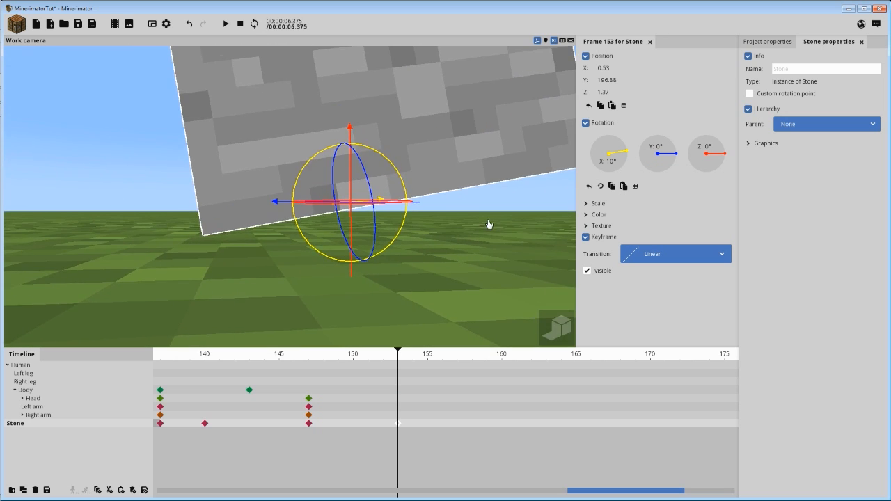
drag(488, 224, 446, 232)
scroll(487, 219, down, 3)
scroll(470, 230, down, 4)
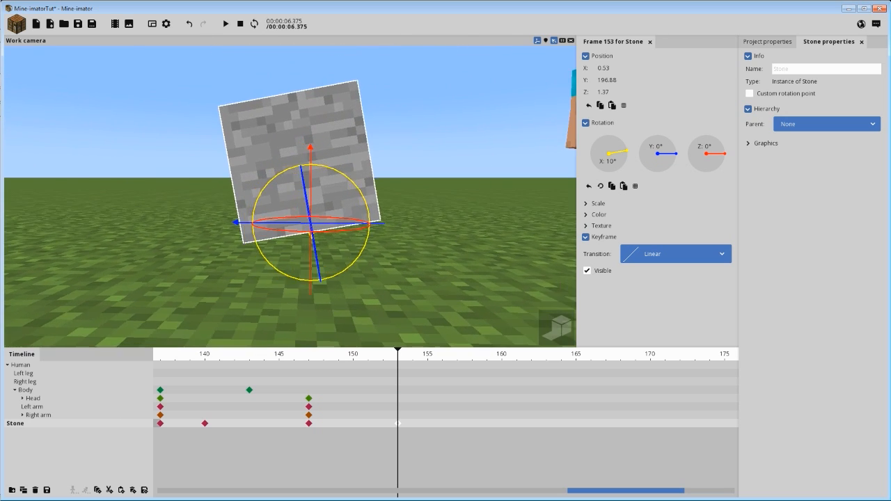
drag(351, 331, 349, 326)
click(242, 357)
key(space)
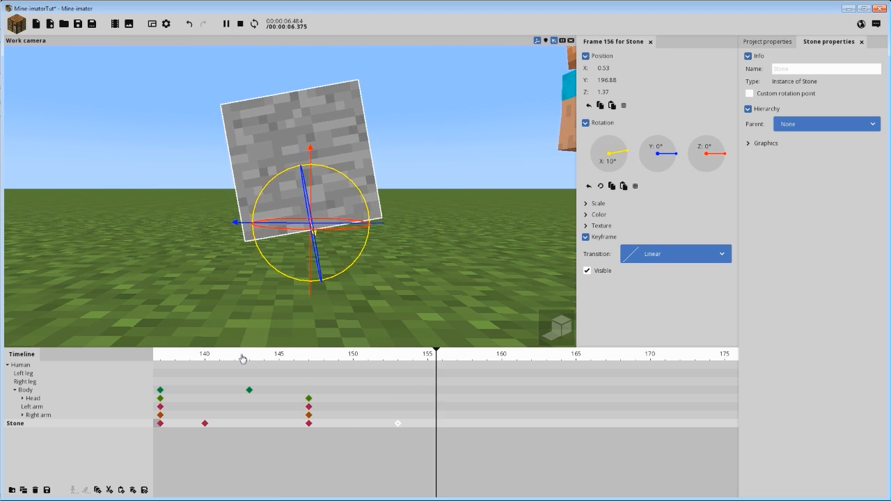
click(242, 358)
key(space)
- Move the stone's tilt keyframe to frame 150 and replay the landing from about frame 145
click(388, 425)
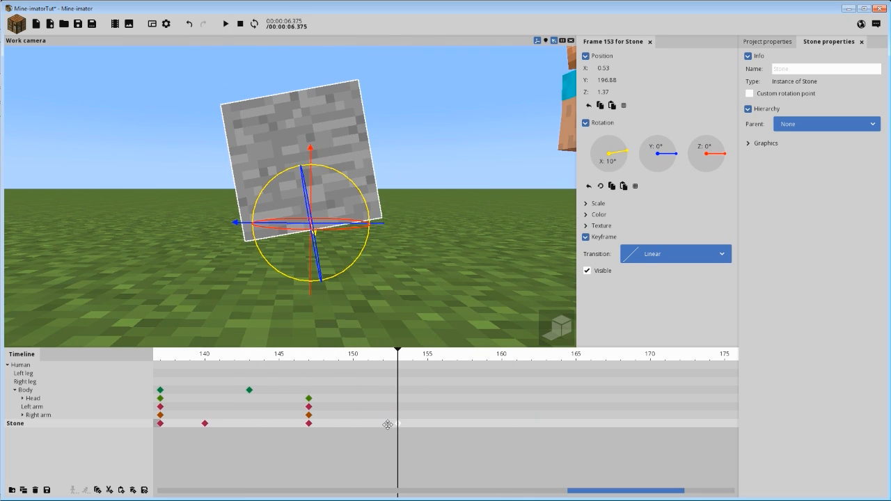
click(270, 359)
key(space)
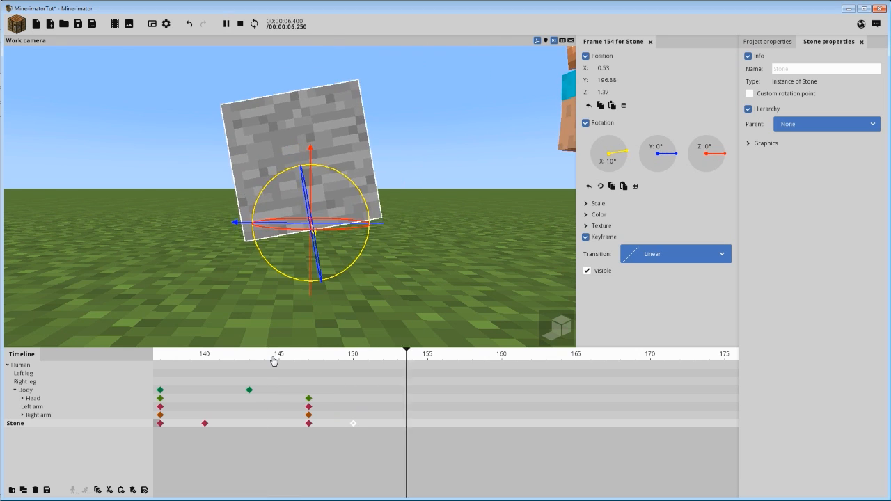
key(space)
key(space)
key(space)
drag(366, 356, 388, 362)
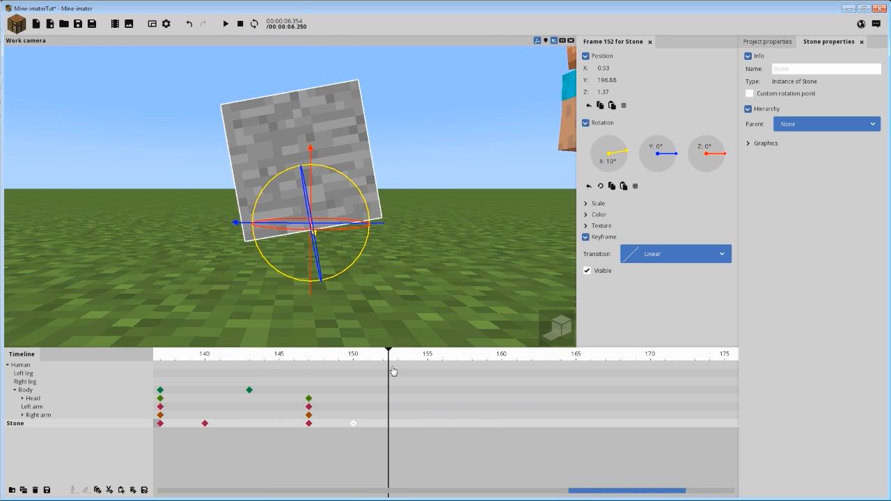
- Copy the stone's flat landing pose from frame 147 to frame 153 and replay the fall back
click(309, 425)
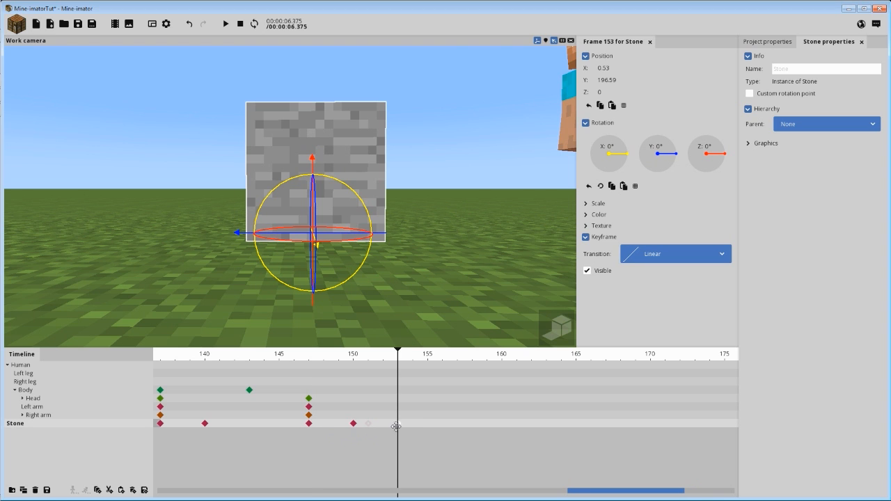
click(283, 358)
key(space)
key(space)
key(space)
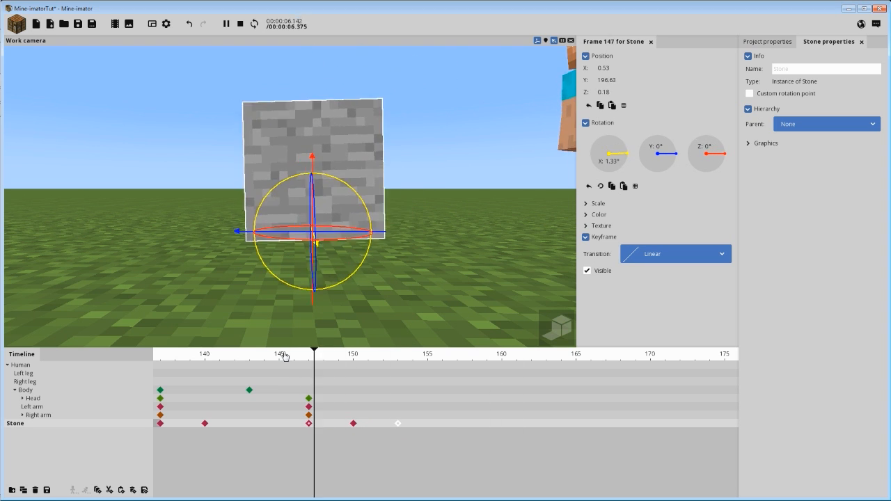
key(space)
- Move the stone's flat-pose keyframe from frame 153 to frame 155 and replay the tilt closer up
drag(308, 357, 400, 426)
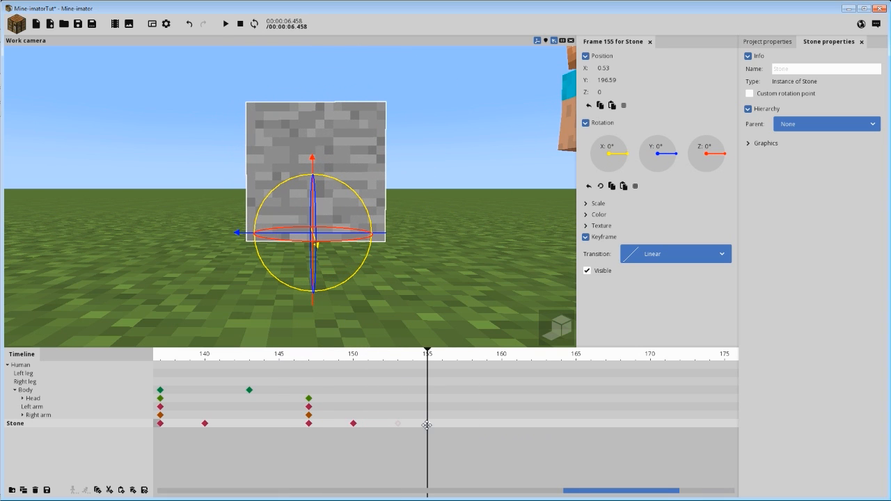
drag(420, 290, 414, 278)
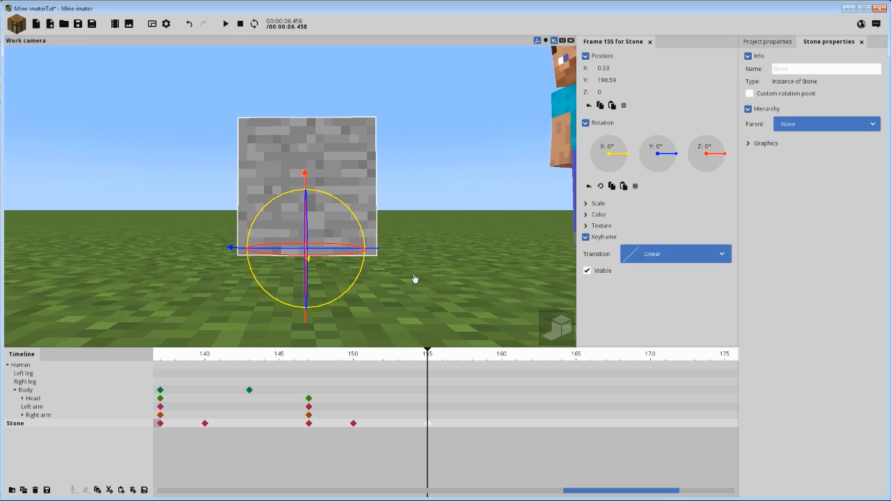
scroll(408, 264, up, 1)
drag(402, 248, 398, 286)
click(298, 359)
key(space)
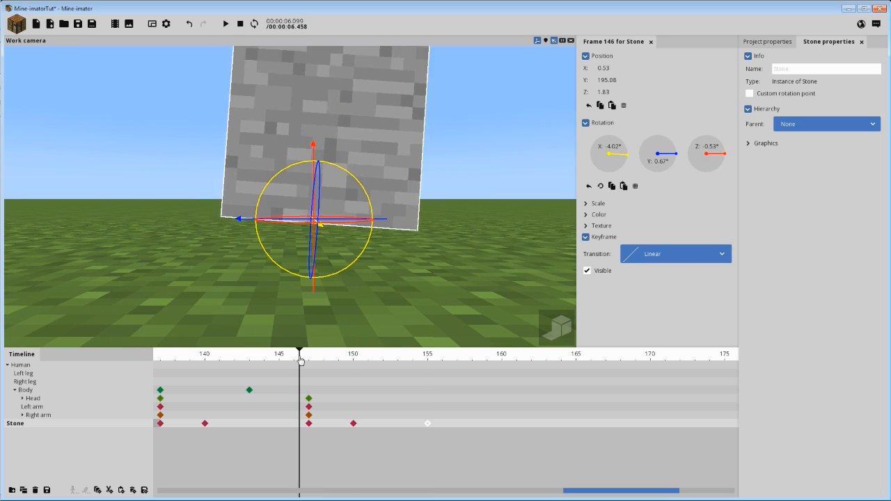
click(305, 360)
key(space)
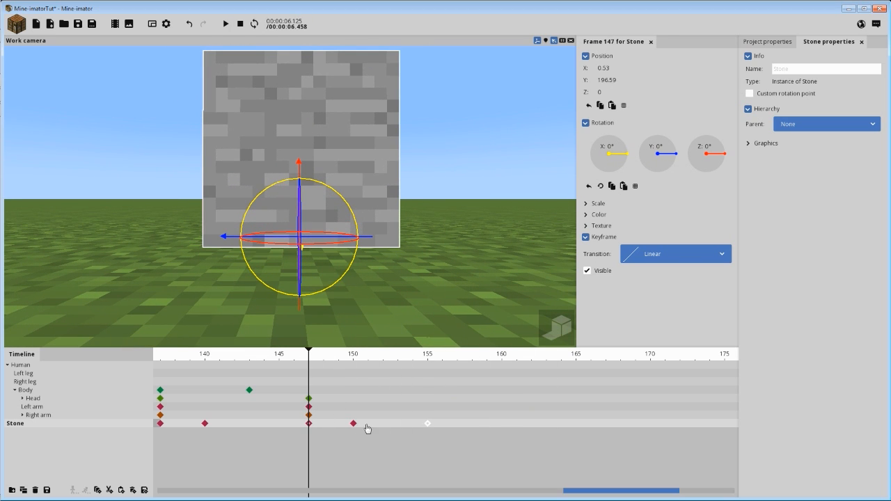
- Set the transition of the stone's tilt keyframe at frame 150 to Ease in (sine) and replay the fall back
click(354, 424)
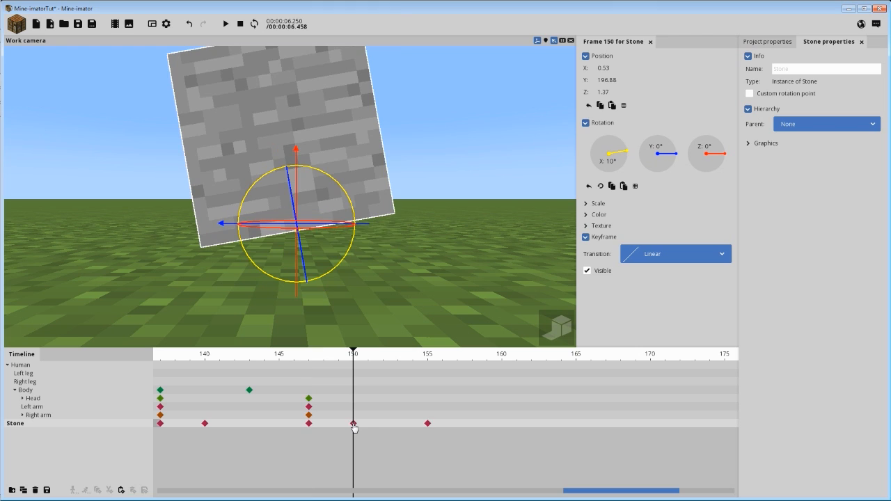
click(654, 258)
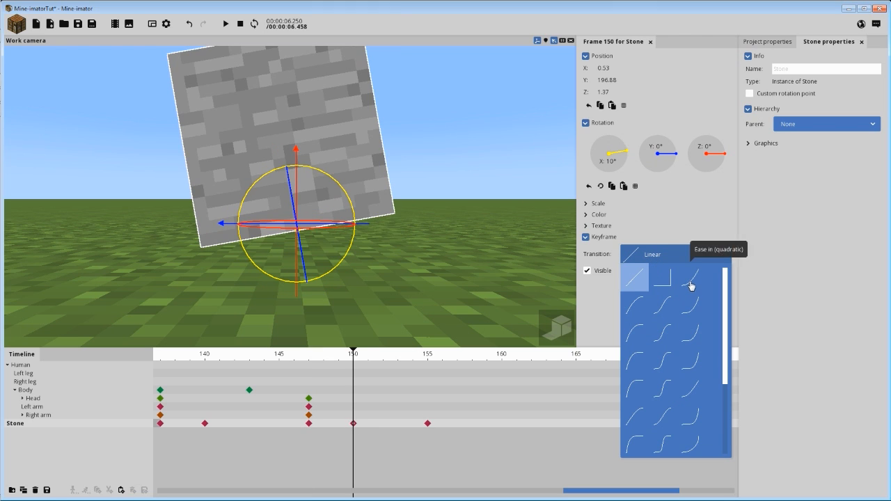
click(687, 385)
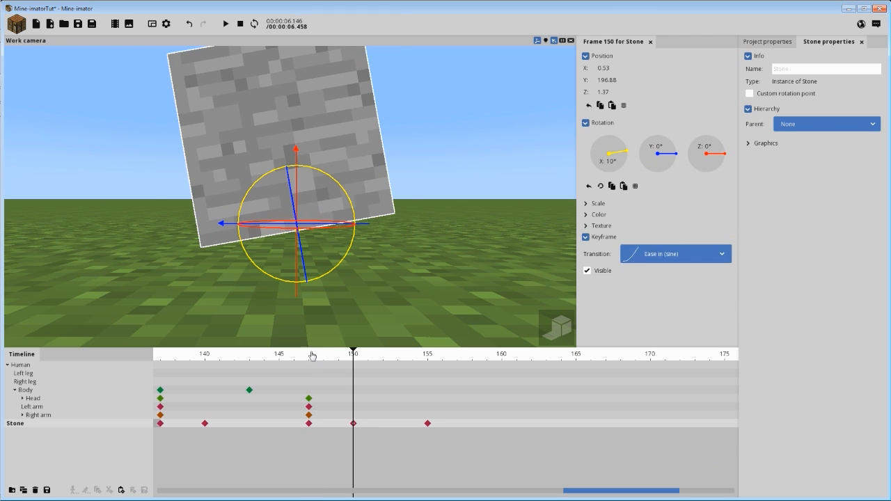
click(299, 356)
key(space)
- Copy the stone's flat pose to frame 159, set its X rotation to -4° and raise it to about Z 0.58
drag(299, 356, 490, 367)
click(427, 425)
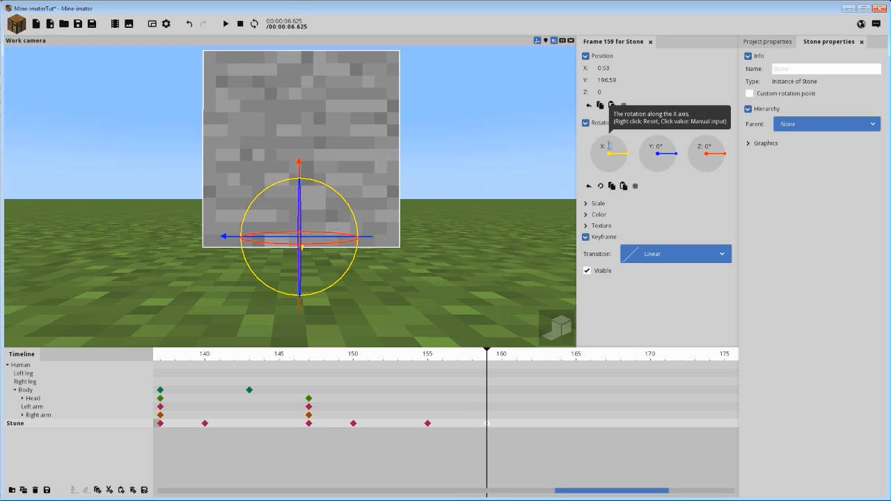
drag(607, 148, 610, 148)
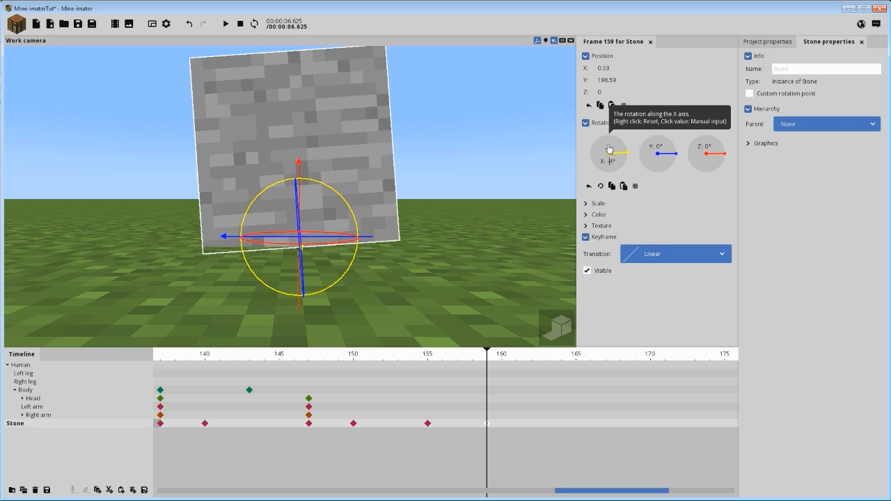
key(BackSpace)
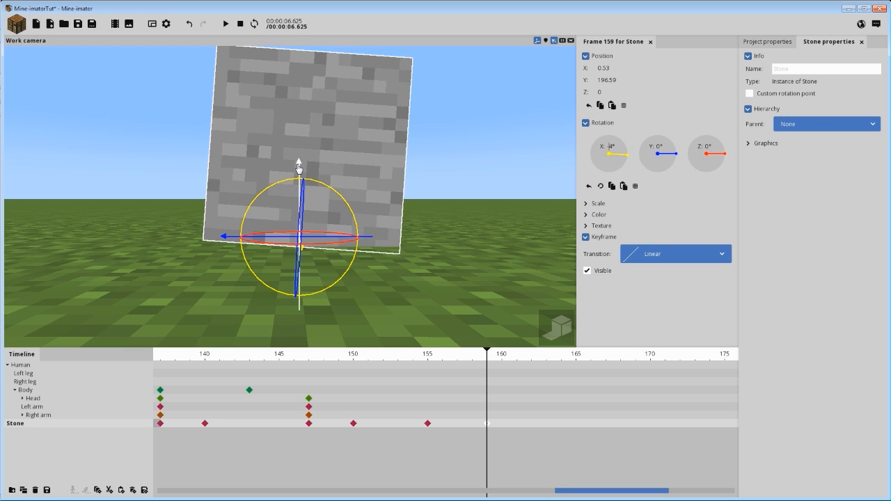
drag(298, 167, 299, 155)
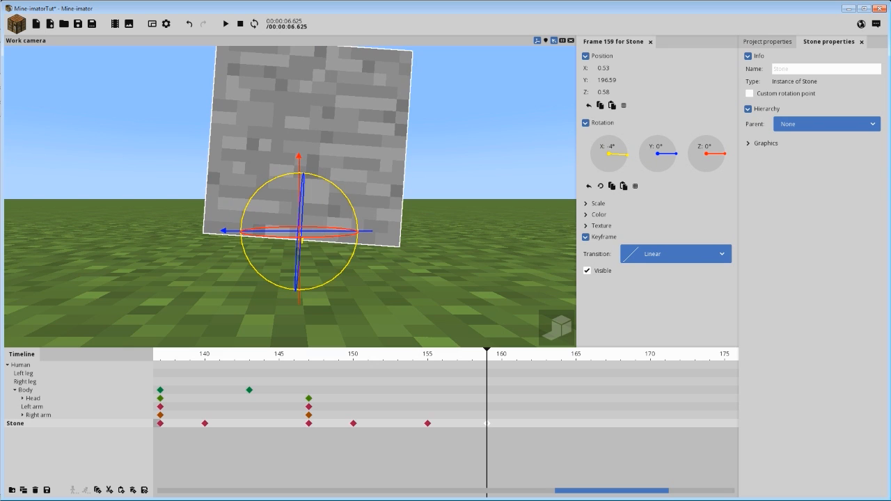
- Lower the stone to about Z 0.54 at frame 159, checking its lower corner against the ground up close
right_drag(411, 187, 418, 192)
key(w)
drag(411, 187, 362, 179)
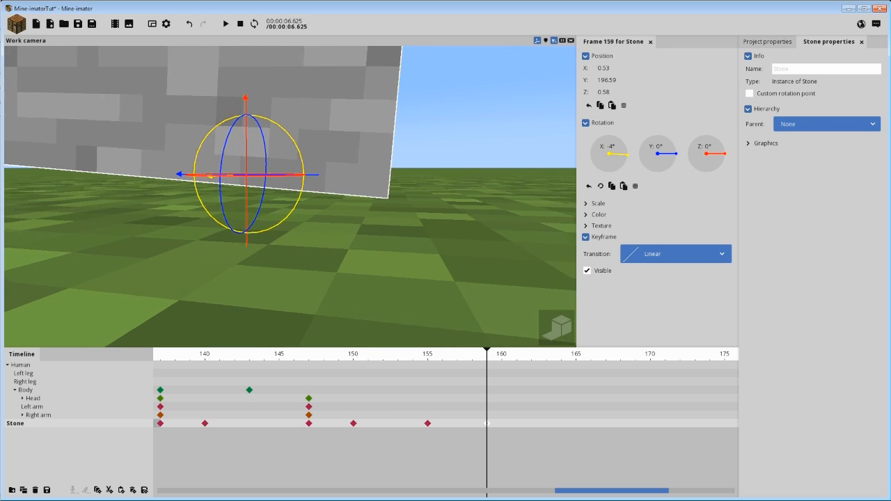
key(w)
mouse_move(432, 185)
right_down()
mouse_move(453, 190)
mouse_move(440, 188)
right_up()
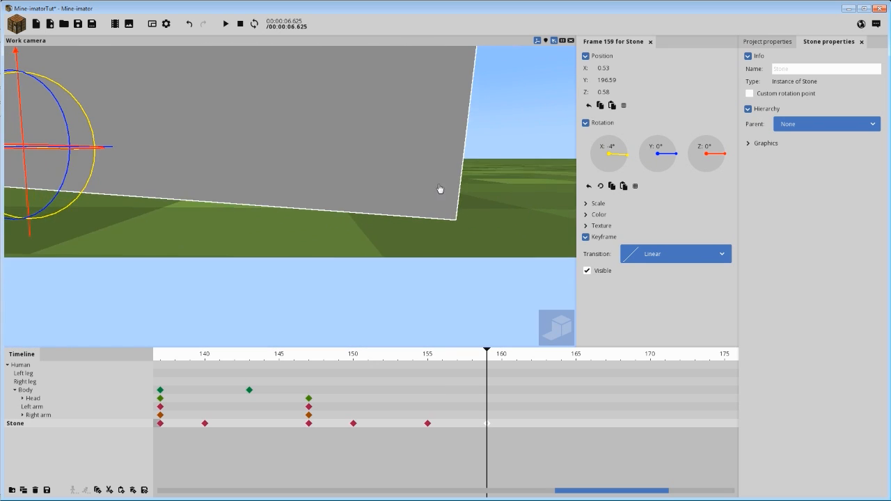
drag(440, 188, 301, 176)
drag(98, 81, 102, 83)
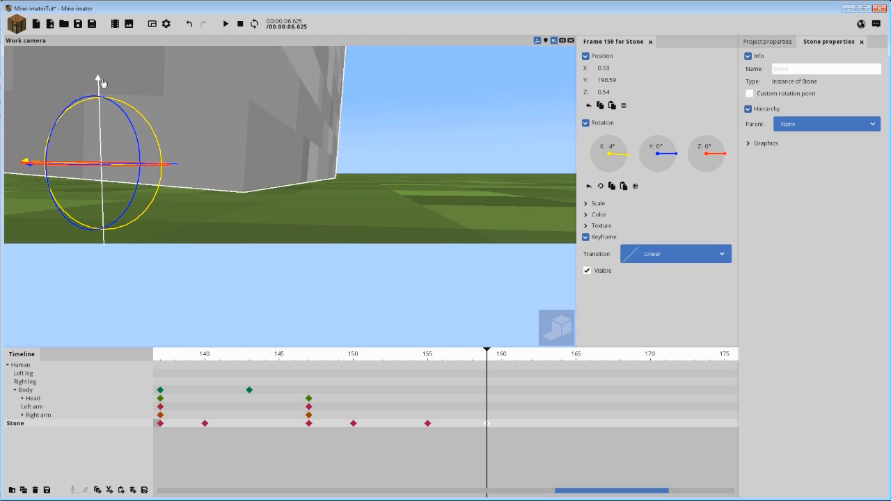
drag(215, 115, 245, 134)
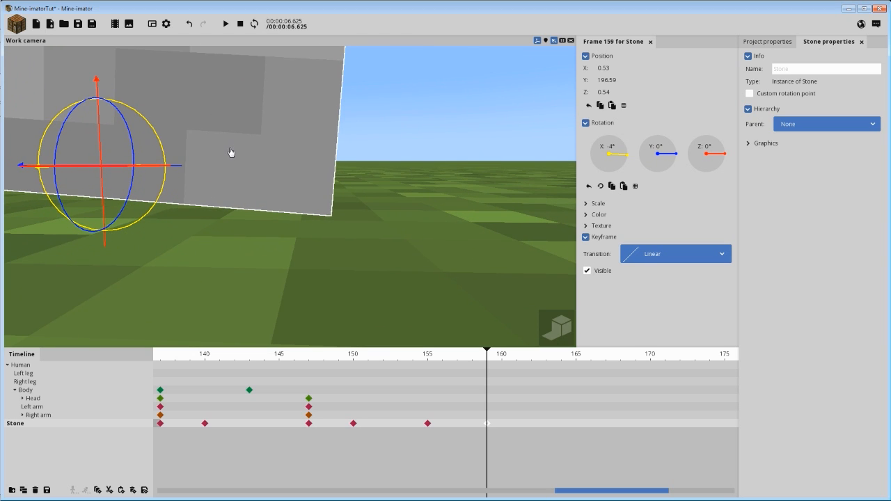
- Shift the stone along Y to about 196.54 at frame 159, comparing its lower corner's position with frame 155
drag(444, 359, 492, 374)
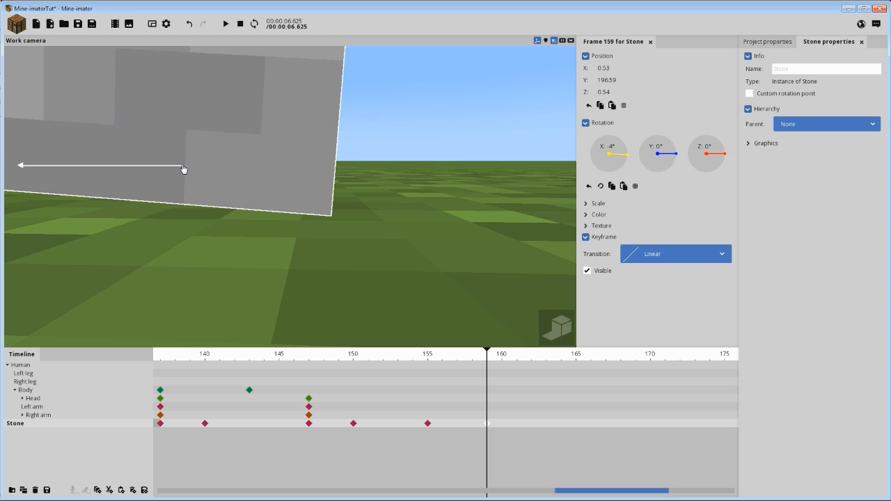
drag(183, 168, 187, 168)
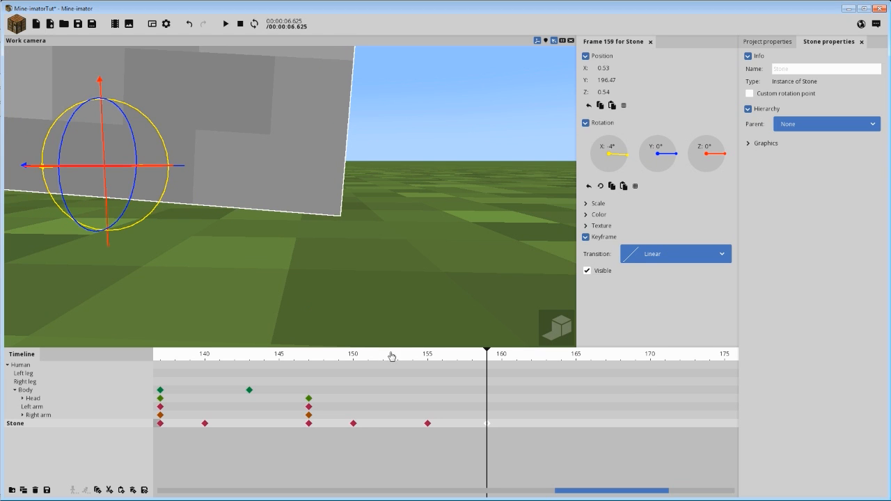
key(space)
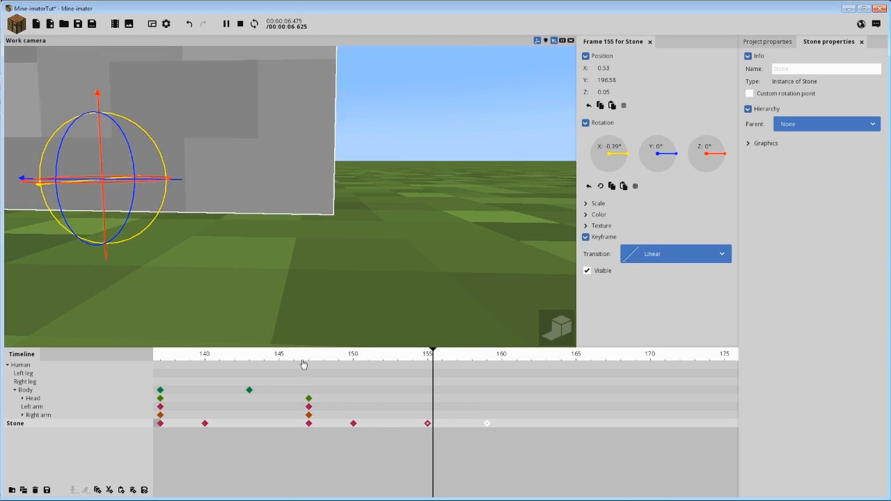
drag(436, 362, 487, 369)
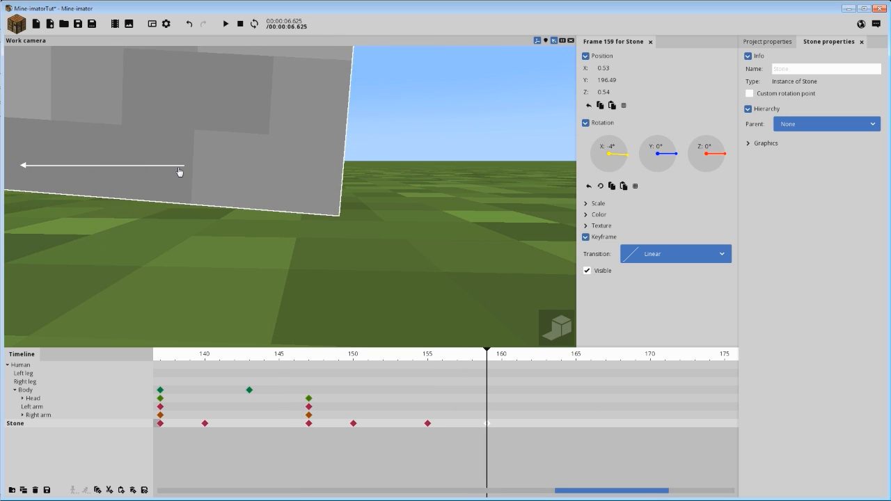
drag(179, 172, 179, 172)
drag(420, 362, 486, 367)
drag(180, 169, 180, 168)
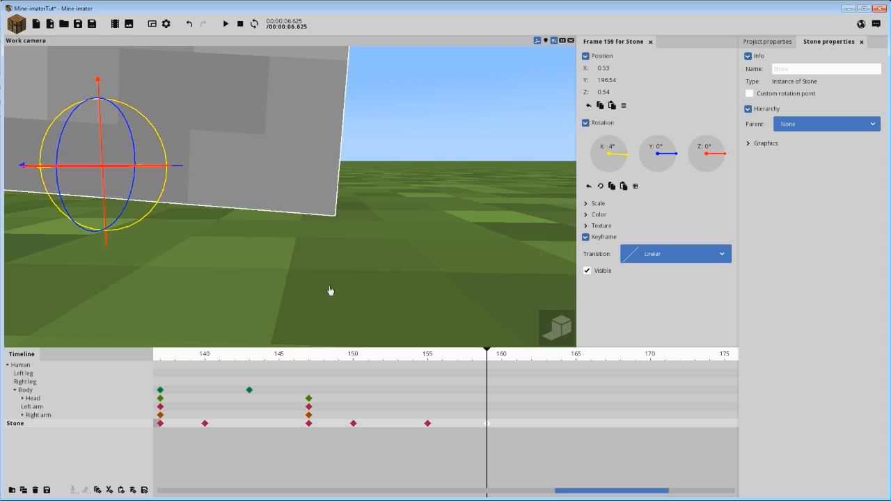
- Compare the stone's poses at frames 155 and 159, and copy the flat pose from frame 155 to frame 161
click(429, 423)
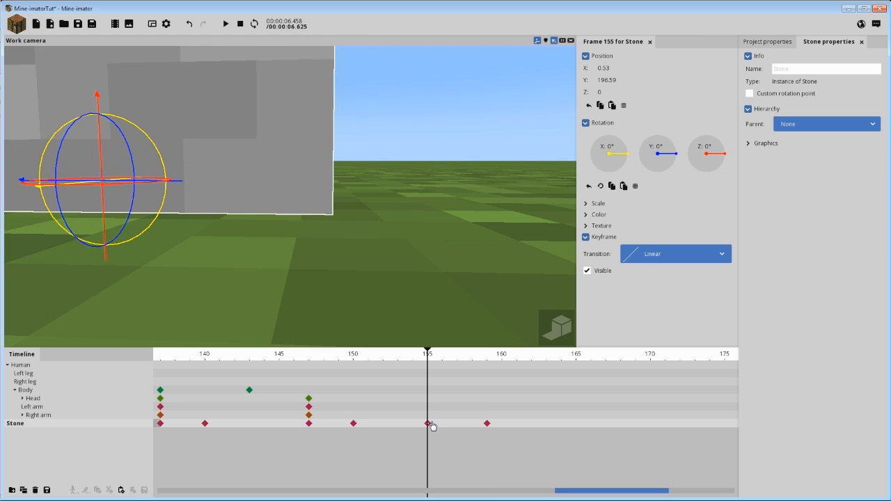
click(488, 423)
key(s)
right_drag(358, 261, 359, 262)
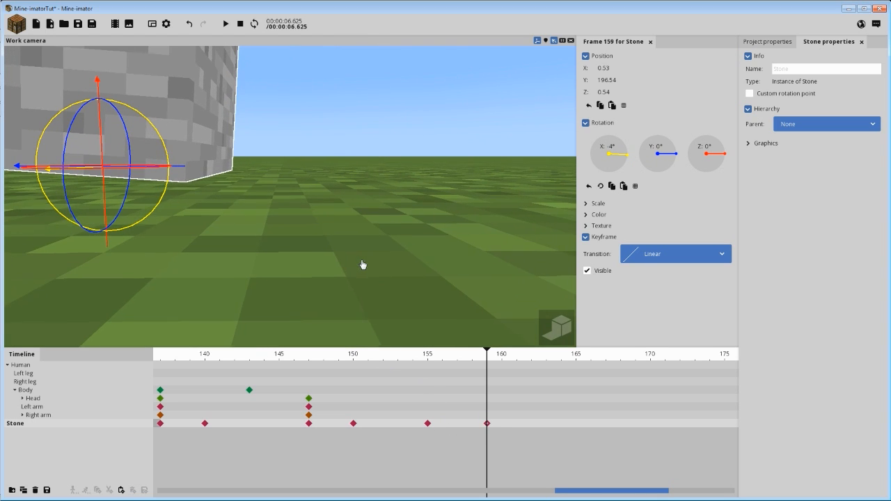
click(428, 424)
drag(341, 199, 341, 199)
right_drag(316, 183, 316, 183)
key(s)
right_drag(350, 209, 350, 209)
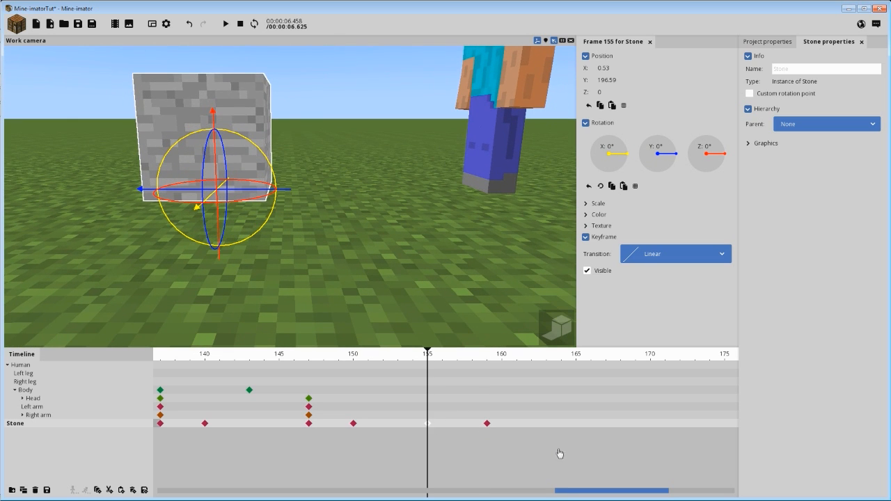
drag(561, 427, 517, 423)
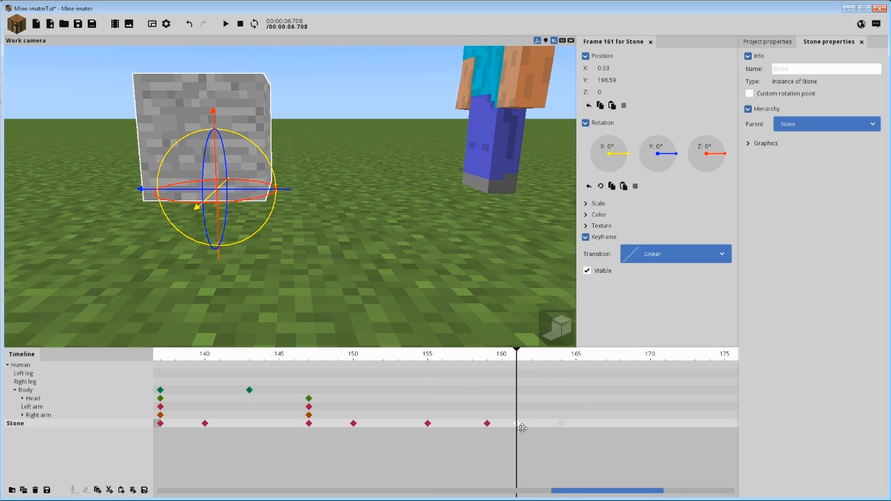
- Replay the stone's landing and rocking from about frame 147 in a wide view that includes the character
drag(337, 356, 305, 358)
key(s)
right_drag(365, 253, 366, 253)
key(space)
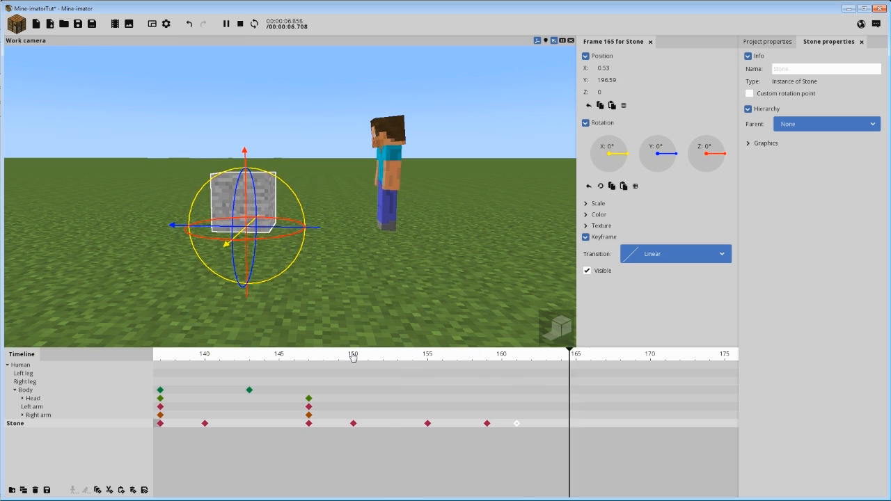
key(space)
key(space)
- Shift the stone's last two keyframes two frames earlier, to frames 157 and 159
drag(407, 363, 486, 367)
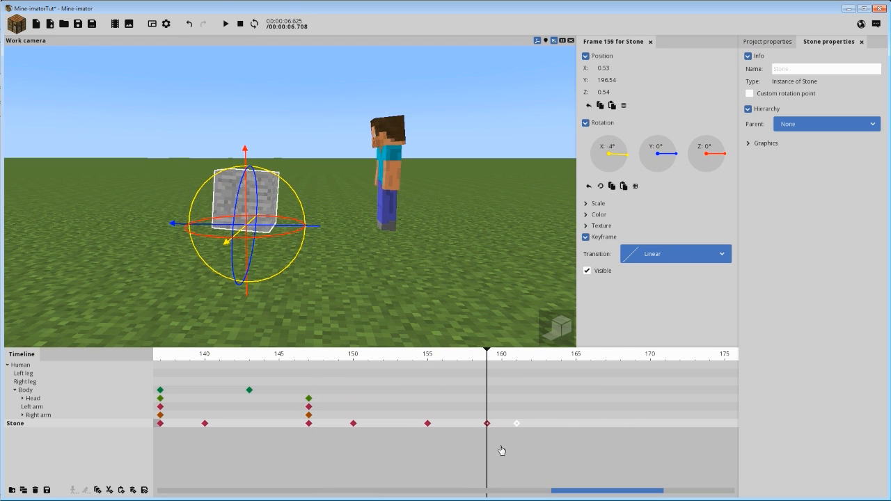
click(515, 426)
drag(488, 426, 458, 425)
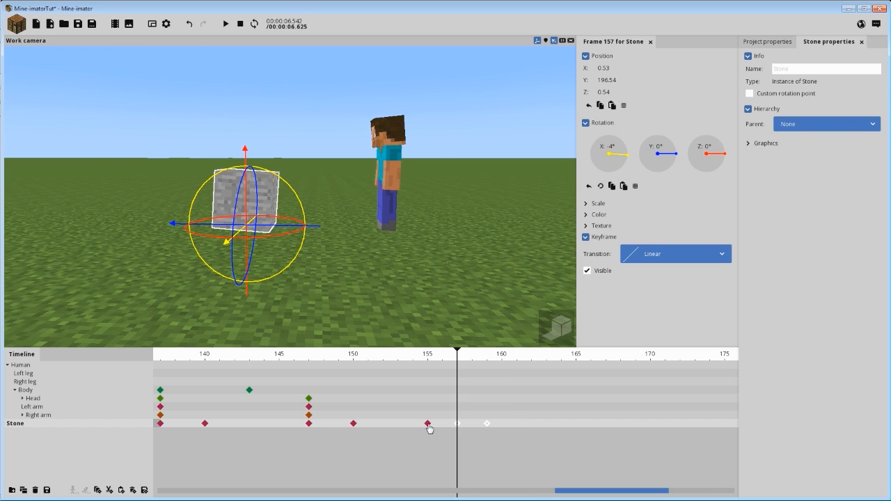
- Retime the stone's last three keyframes to frames 154, 156 and 157, checking the landing from about frame 146
click(429, 429)
click(282, 362)
key(space)
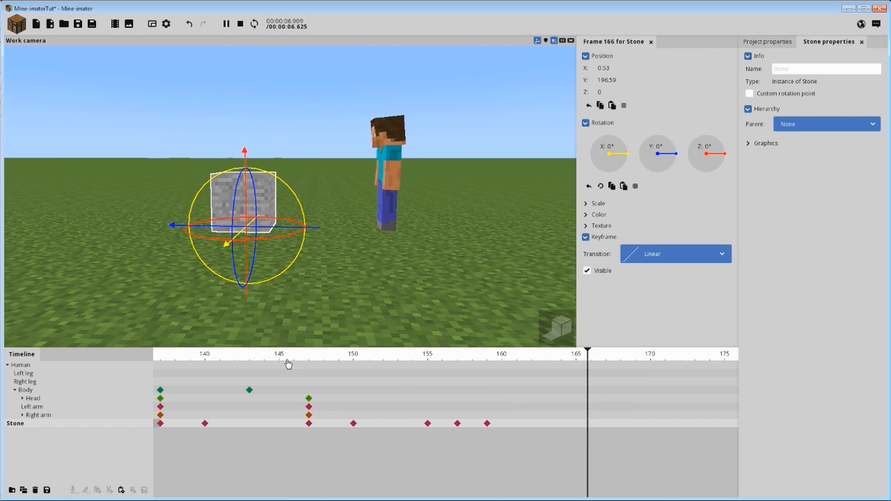
drag(488, 424, 478, 422)
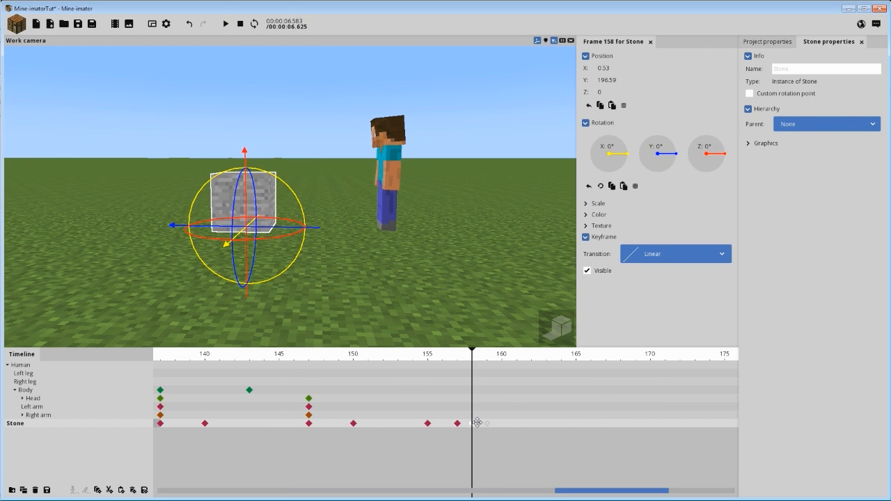
drag(459, 365, 293, 362)
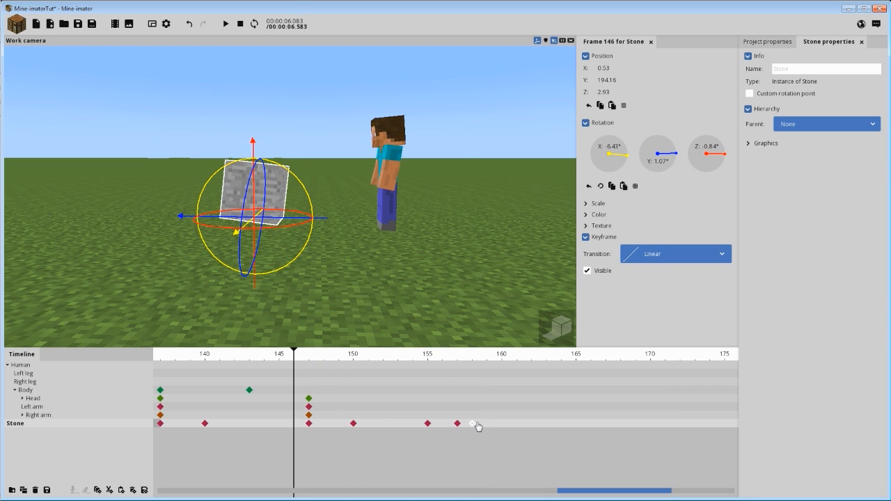
drag(479, 426, 419, 426)
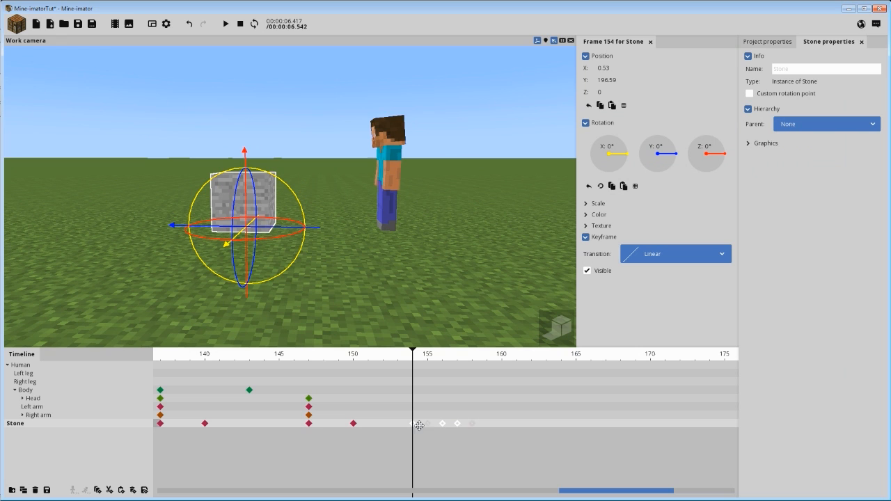
drag(334, 360, 310, 355)
click(320, 429)
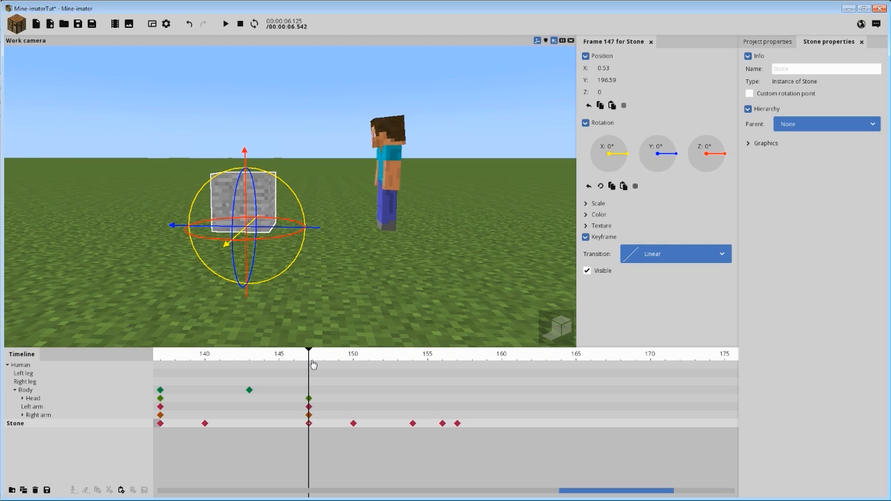
- Replay the stone's throw and landing from about frame 139
drag(313, 365, 205, 370)
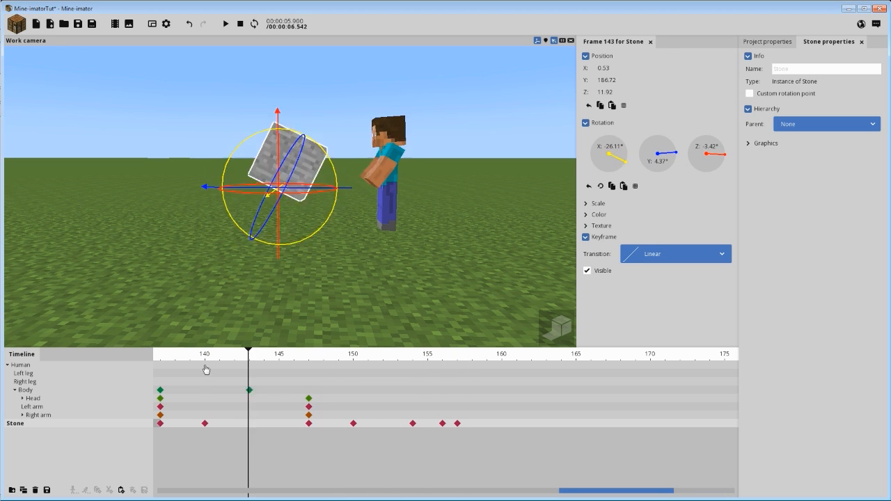
key(space)
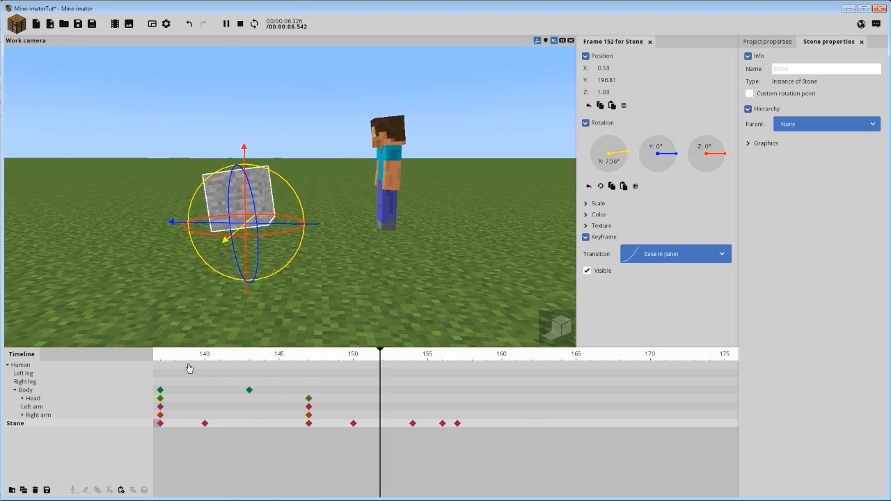
key(space)
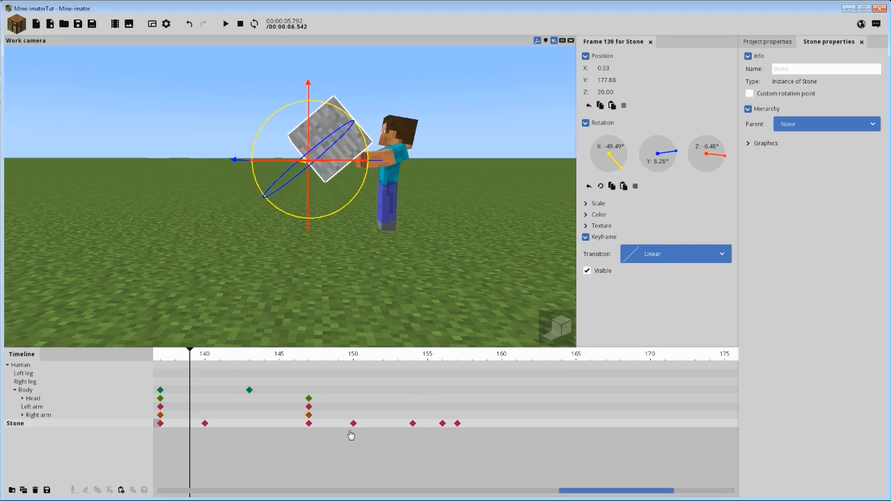
key(space)
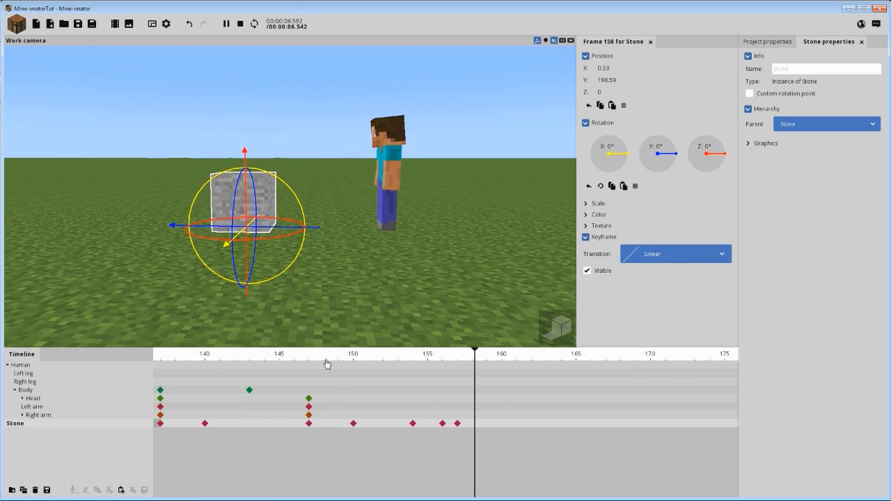
key(space)
- Set the transition of the stone's landing keyframe at frame 147 to Ease out (sine) and replay the landing
drag(307, 358, 363, 365)
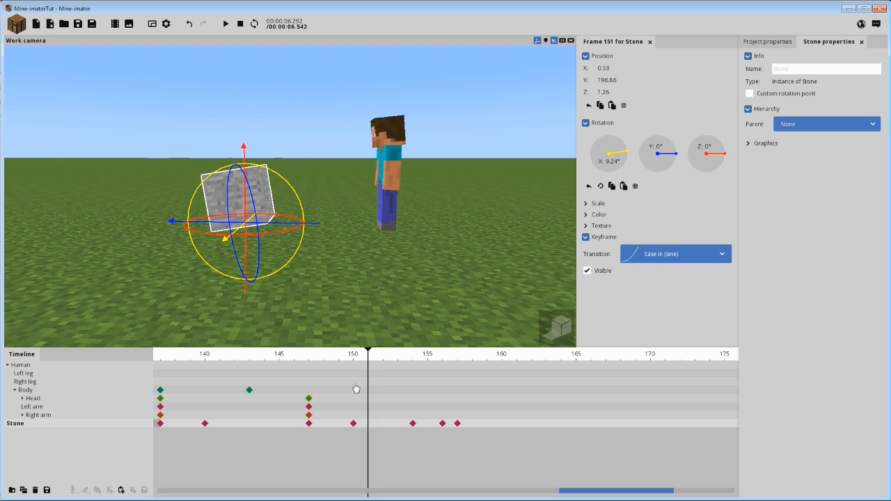
mouse_move(336, 424)
mouse_down()
mouse_move(464, 430)
mouse_move(338, 433)
mouse_up()
click(324, 426)
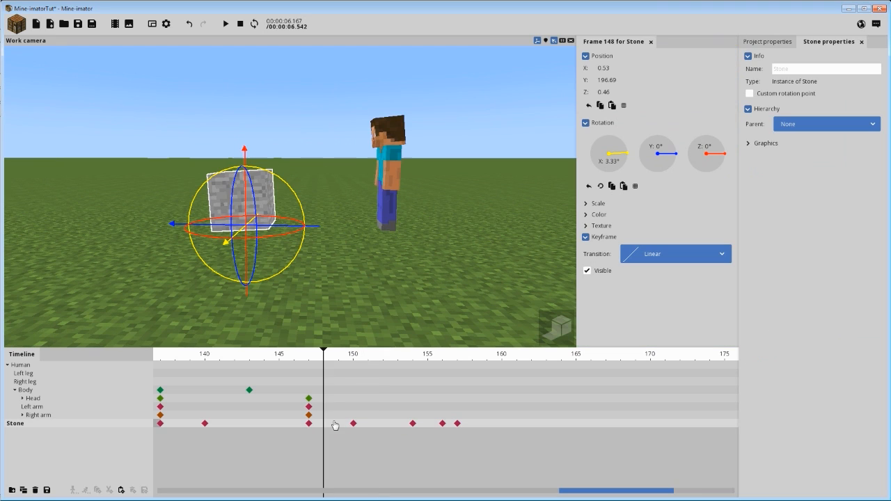
click(353, 424)
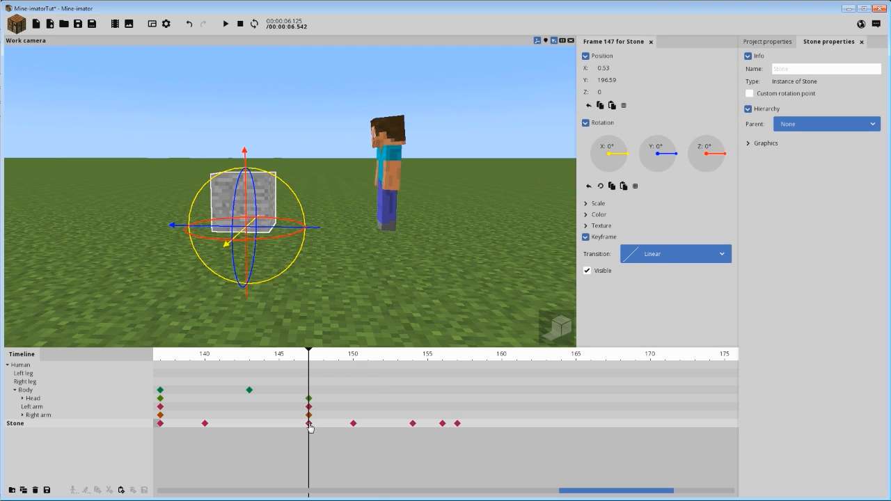
click(657, 256)
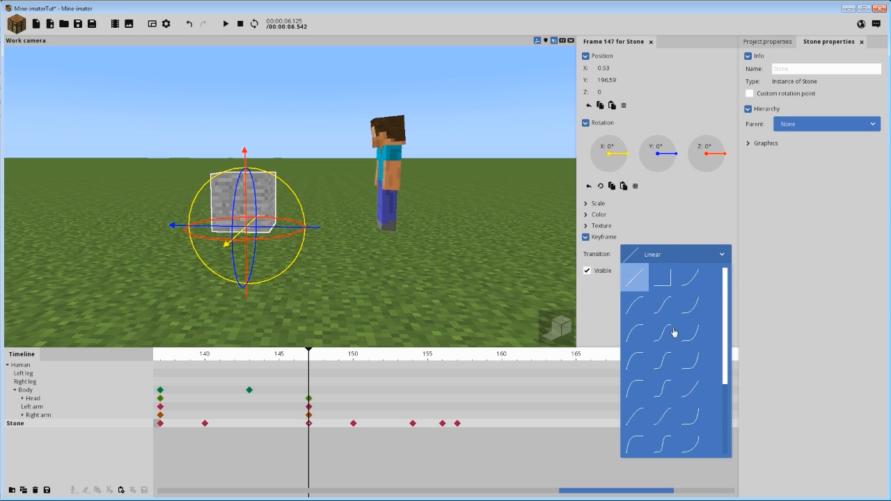
click(642, 412)
drag(307, 359, 262, 359)
key(space)
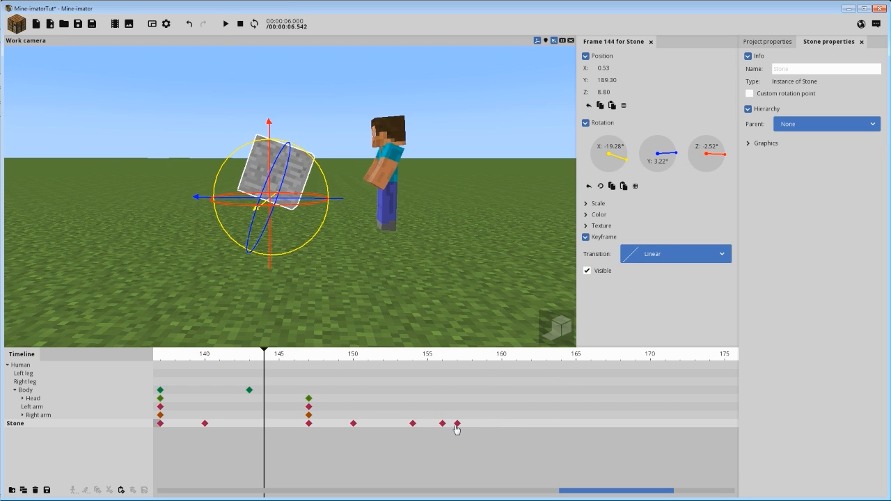
- Move the stone's final keyframe to frame 158 and replay the landing
drag(457, 424, 470, 426)
drag(424, 361, 296, 360)
key(space)
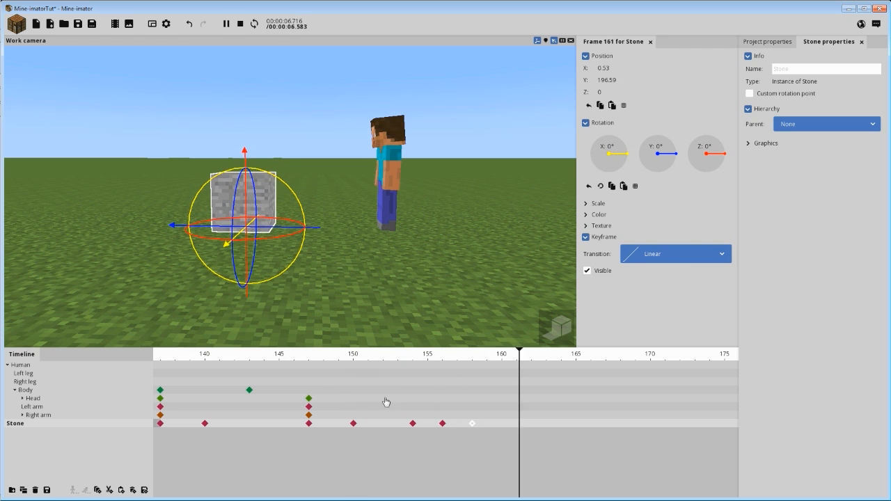
- Give the stone's tilted keyframe at frame 156 a bouncing transition curve
click(443, 423)
click(660, 254)
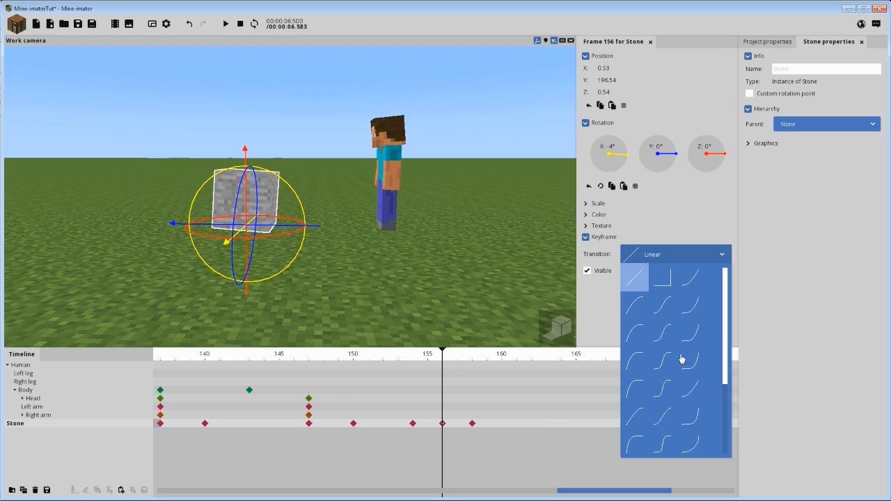
scroll(680, 360, down, 5)
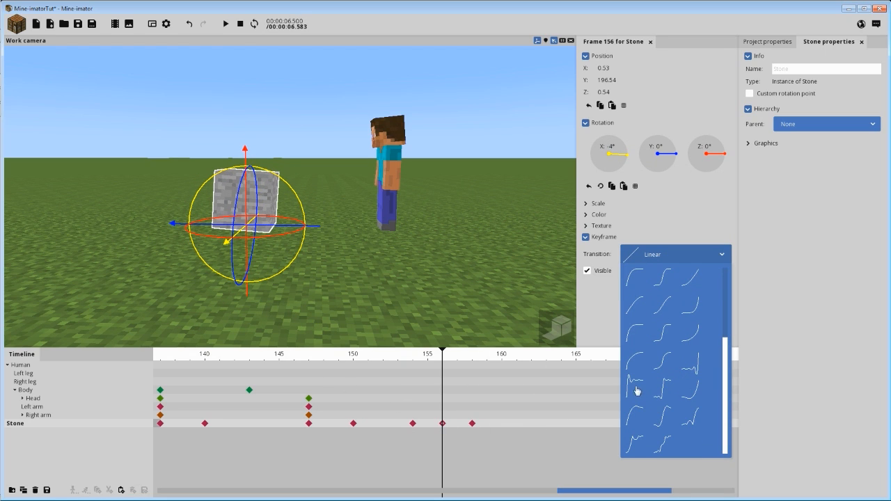
click(633, 448)
- Delay the stone's final flat keyframe to frame 161, replaying the rocking from frame 147 between adjustments
drag(472, 424, 534, 430)
drag(415, 358, 309, 358)
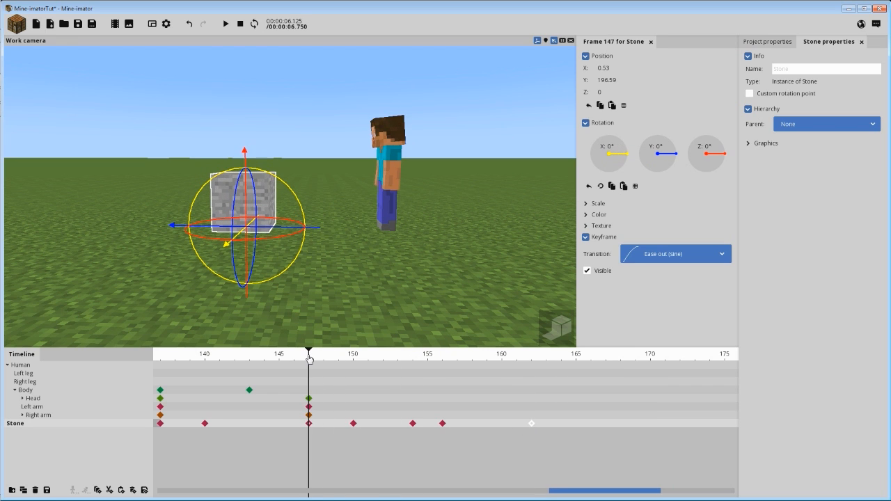
key(space)
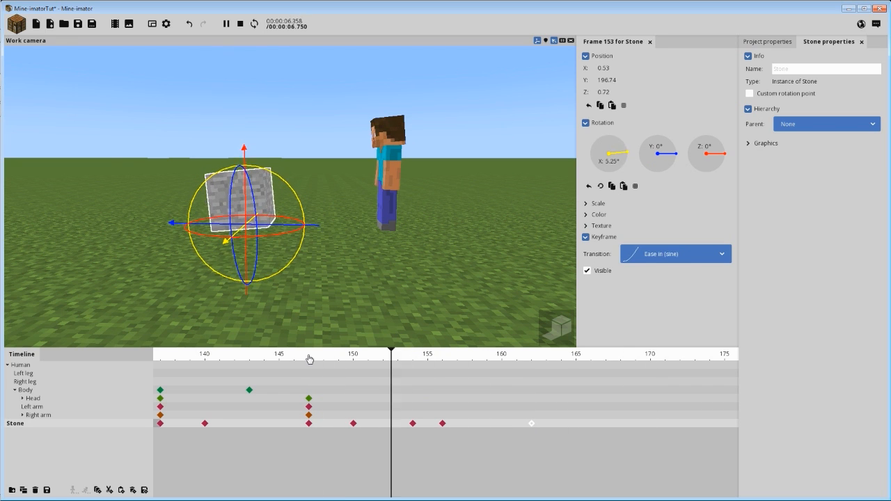
key(space)
drag(531, 425, 495, 423)
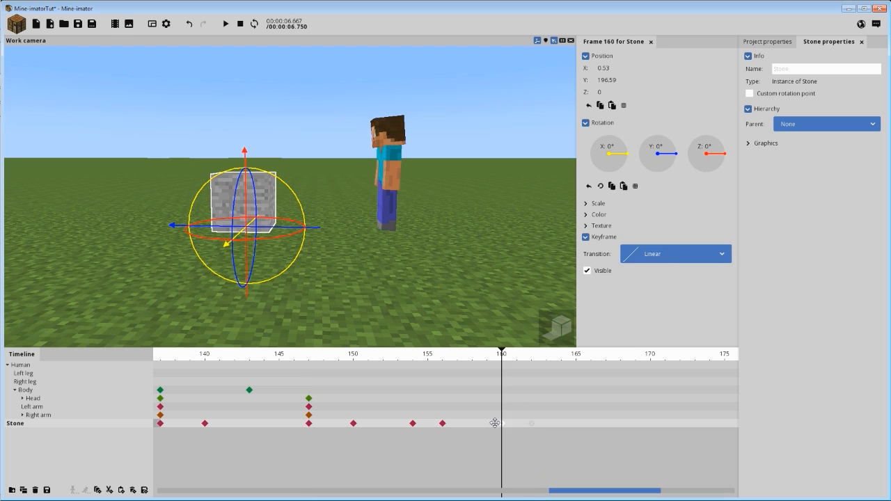
click(310, 357)
key(space)
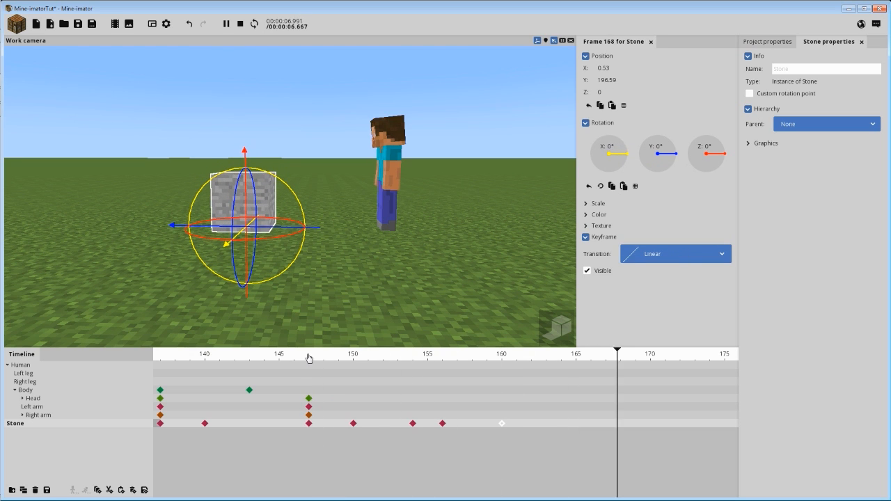
click(512, 425)
- Replay the stone's rocking from frame 147 in a close view of its base
drag(420, 269, 445, 270)
scroll(420, 268, up, 5)
drag(440, 304, 463, 305)
drag(451, 360, 308, 357)
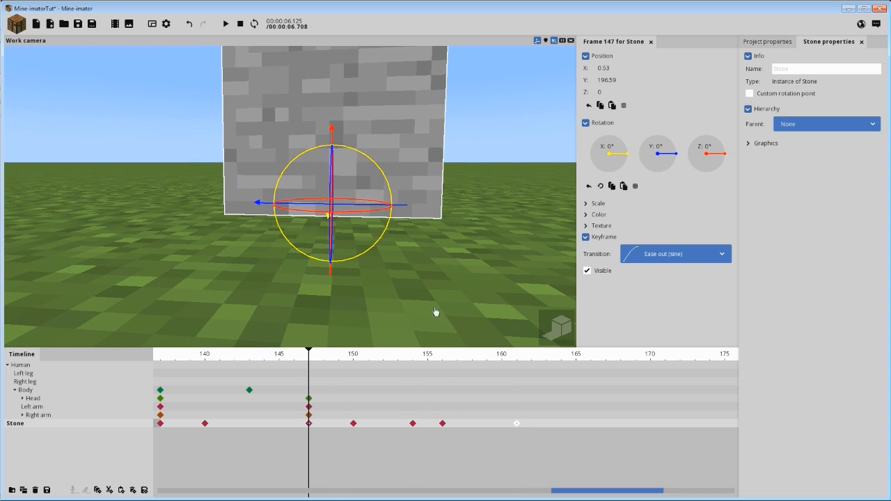
key(space)
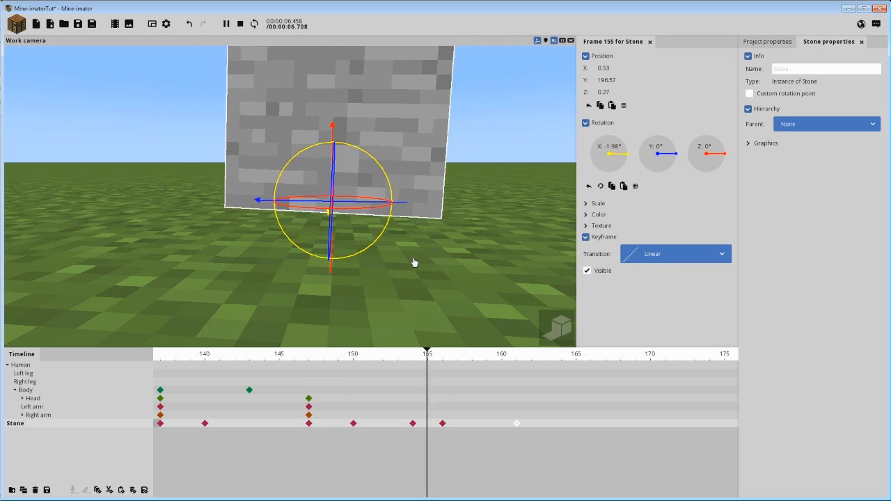
key(space)
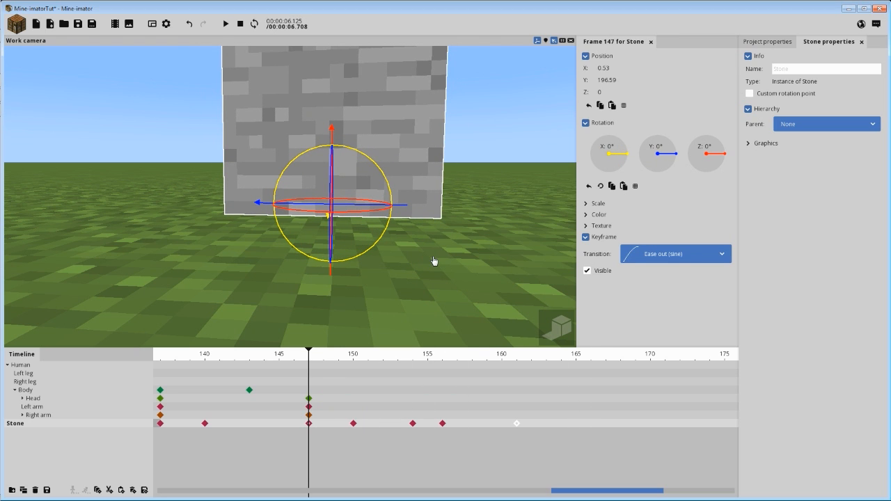
right_drag(443, 261, 451, 298)
drag(331, 360, 310, 359)
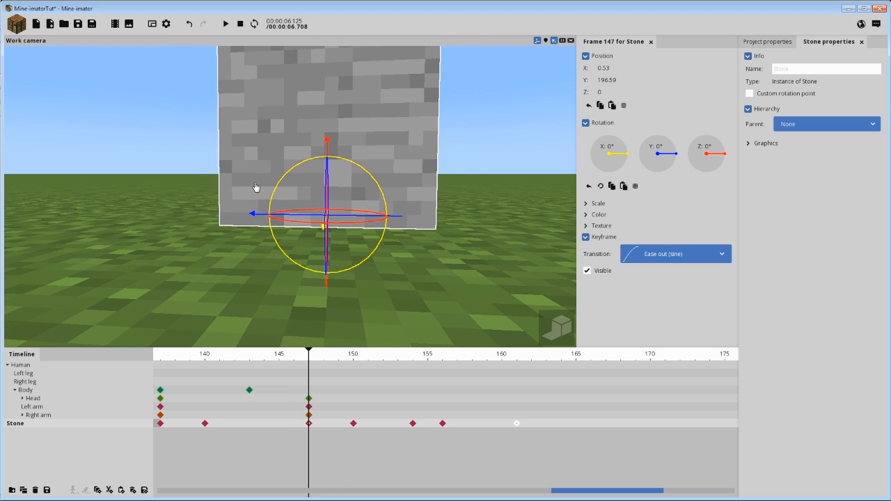
- Create a camera in the scene from a wider view at frame 146
click(289, 353)
ctrl+scroll(242, 358, down, 10)
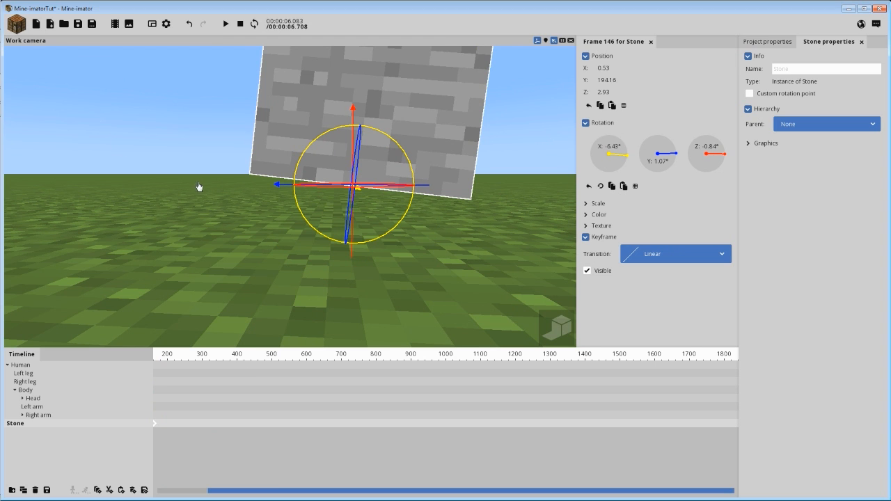
scroll(198, 186, down, 4)
click(19, 29)
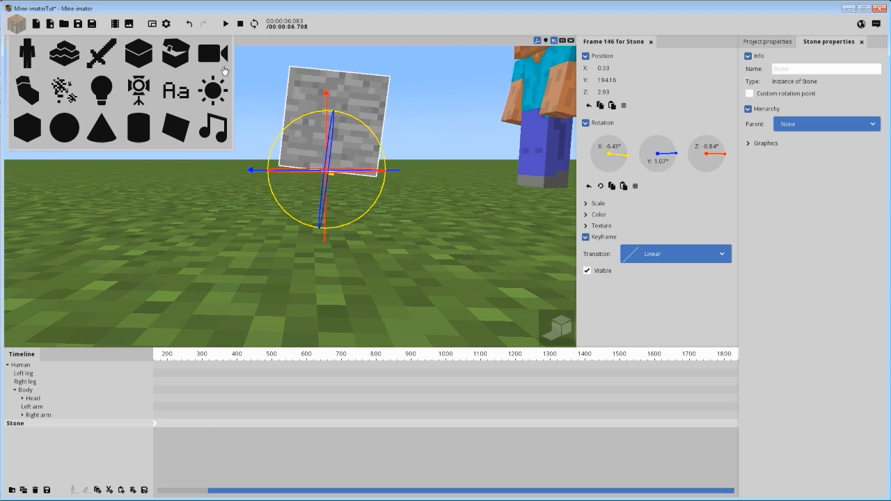
click(221, 64)
click(318, 98)
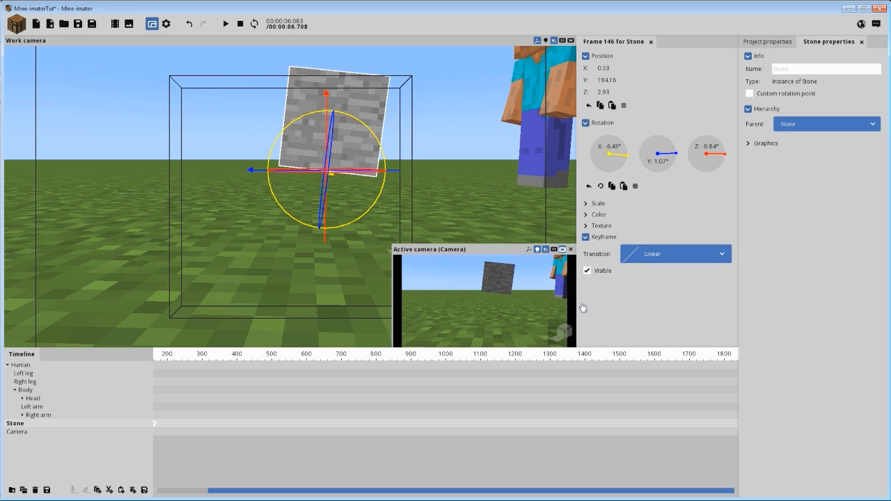
- Parent the new camera to Human
click(17, 431)
click(795, 114)
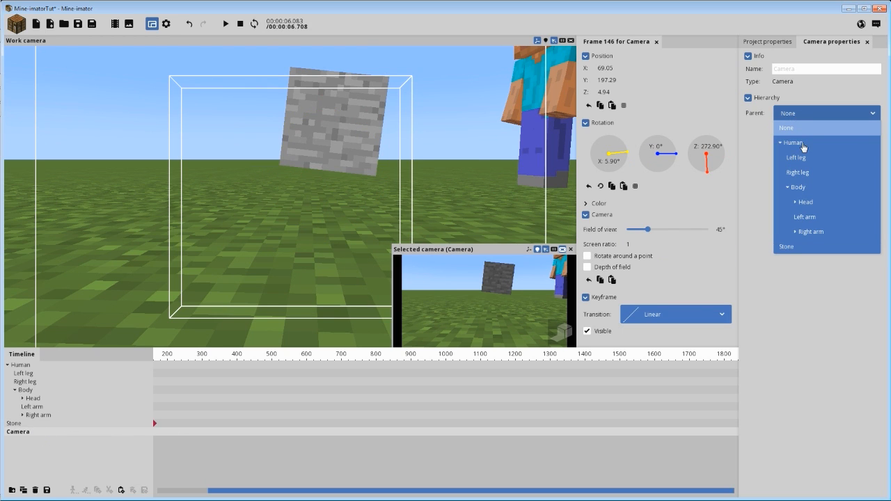
click(804, 147)
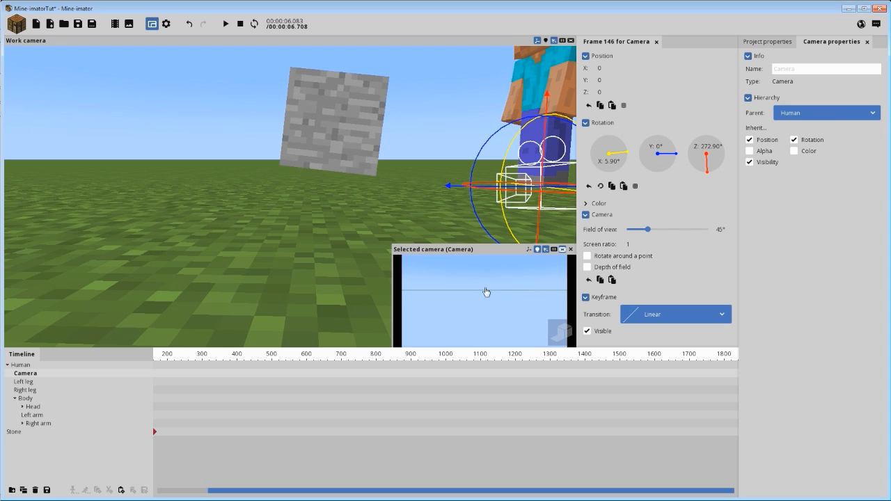
- Place the camera at about X 75.25, Y 46.91, Z 35.37, turned about 14.40° in X and 248.15° in Z, framing the character and stone
mouse_move(486, 292)
right_down()
mouse_move(516, 297)
mouse_move(498, 303)
right_up()
key(s)
key(e)
key(s)
key(a)
key(d)
key(s)
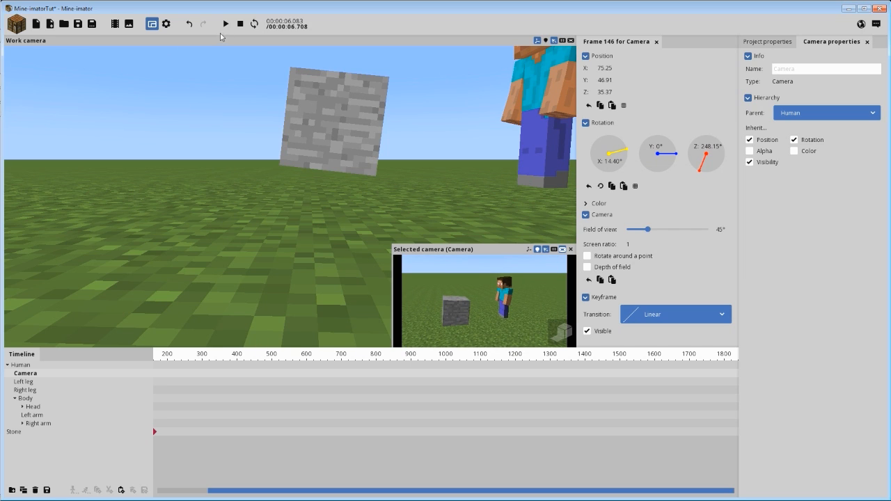
- Return to frame 0, enlarge the camera preview to cover most of the viewport, and show all keyframes in the timeline
click(238, 26)
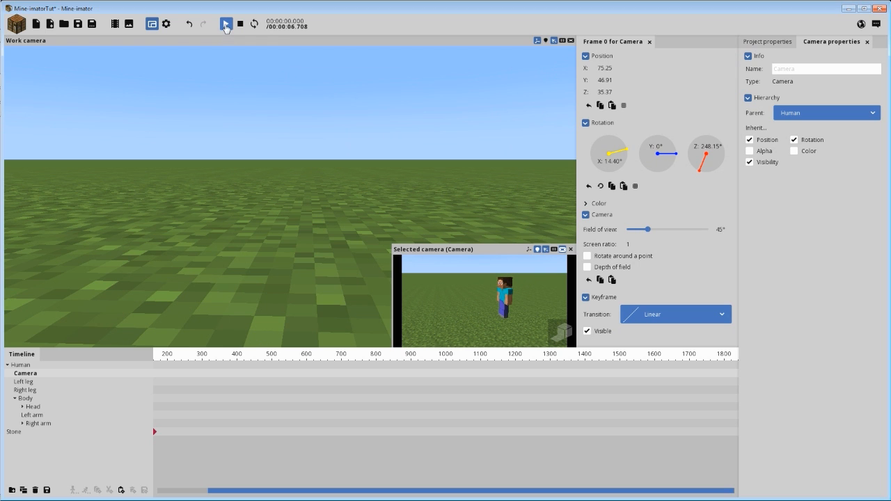
drag(392, 248, 77, 50)
key(space)
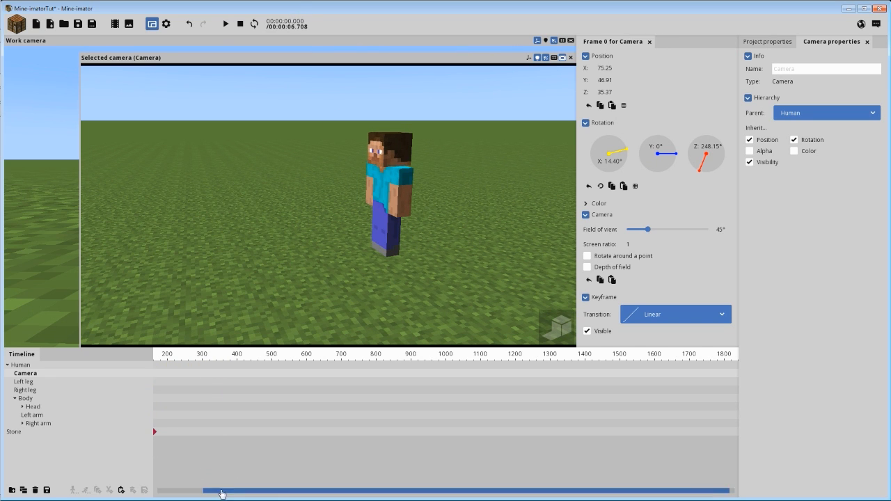
drag(240, 483, 190, 486)
scroll(185, 378, up, 5)
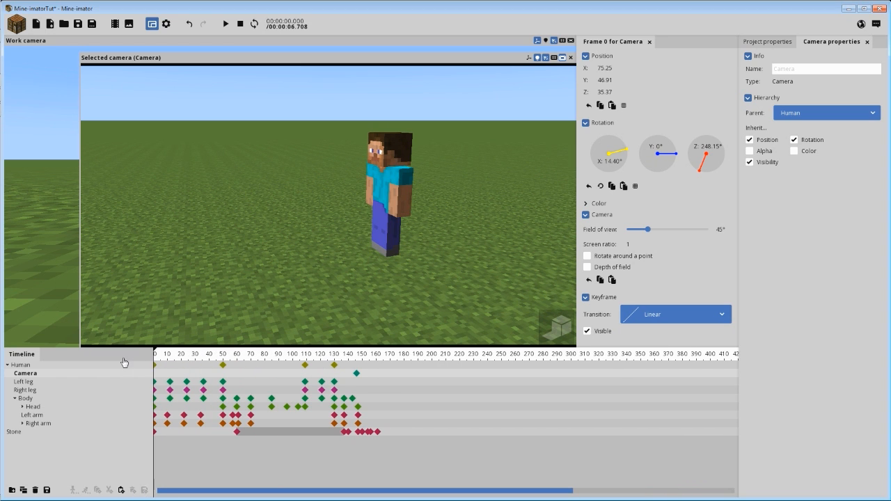
- Play the whole animation through the camera, and replay it from about frame 88
key(space)
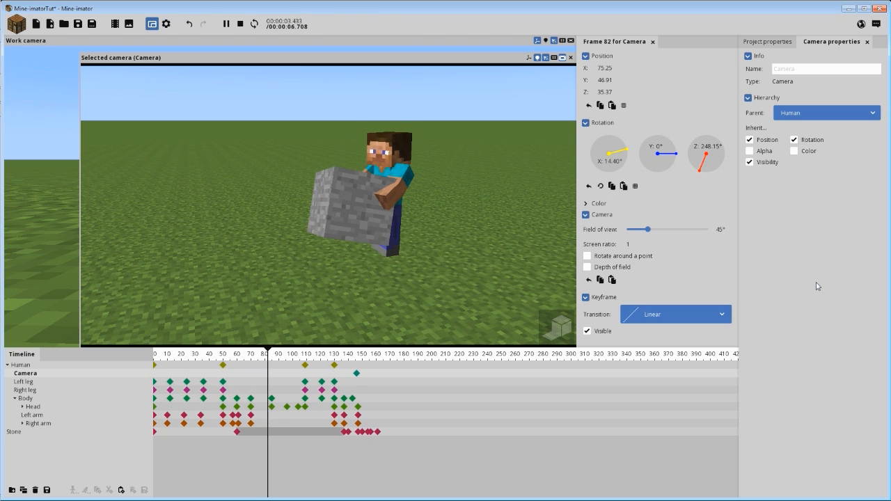
key(space)
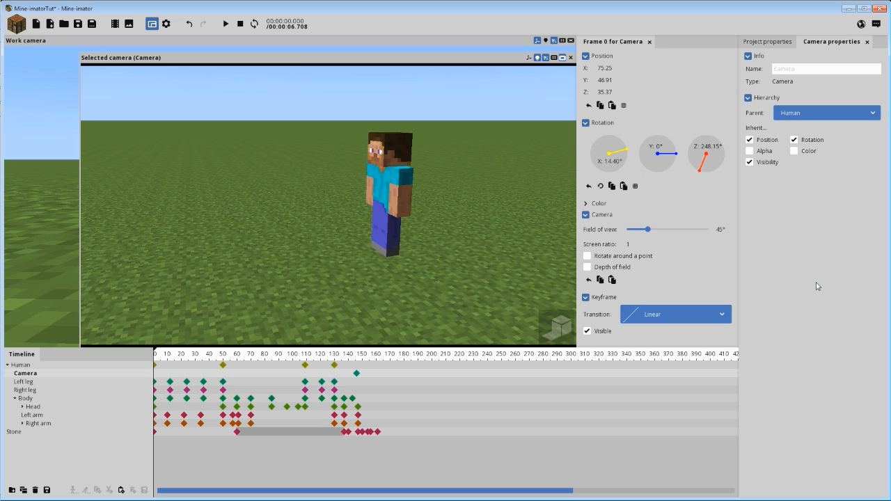
click(224, 26)
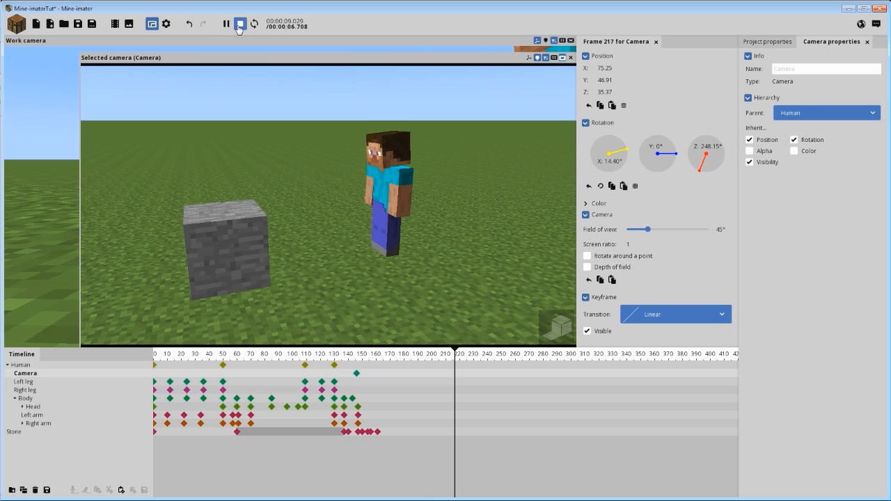
key(space)
click(272, 355)
key(space)
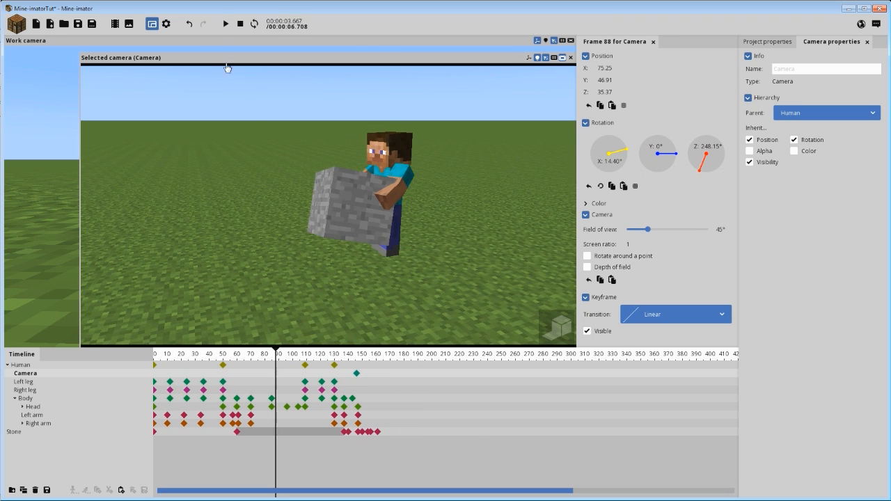
- Stop playback at frame 0 and save the project
click(243, 25)
click(78, 25)
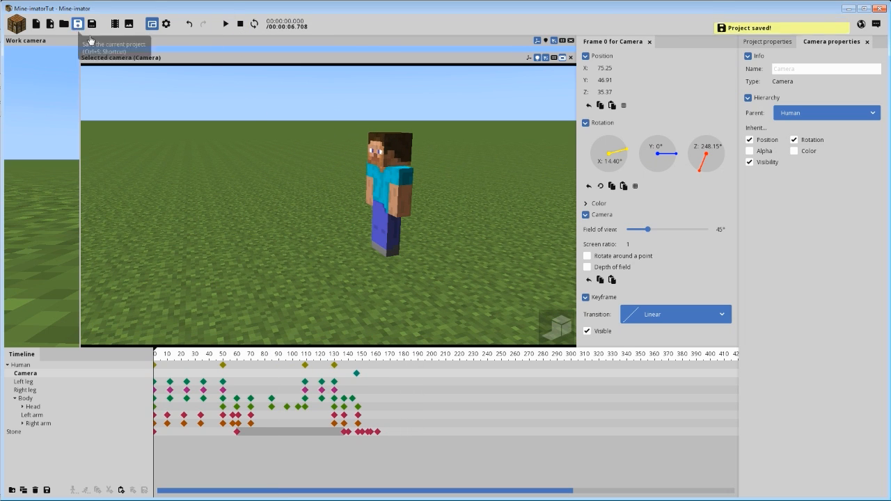